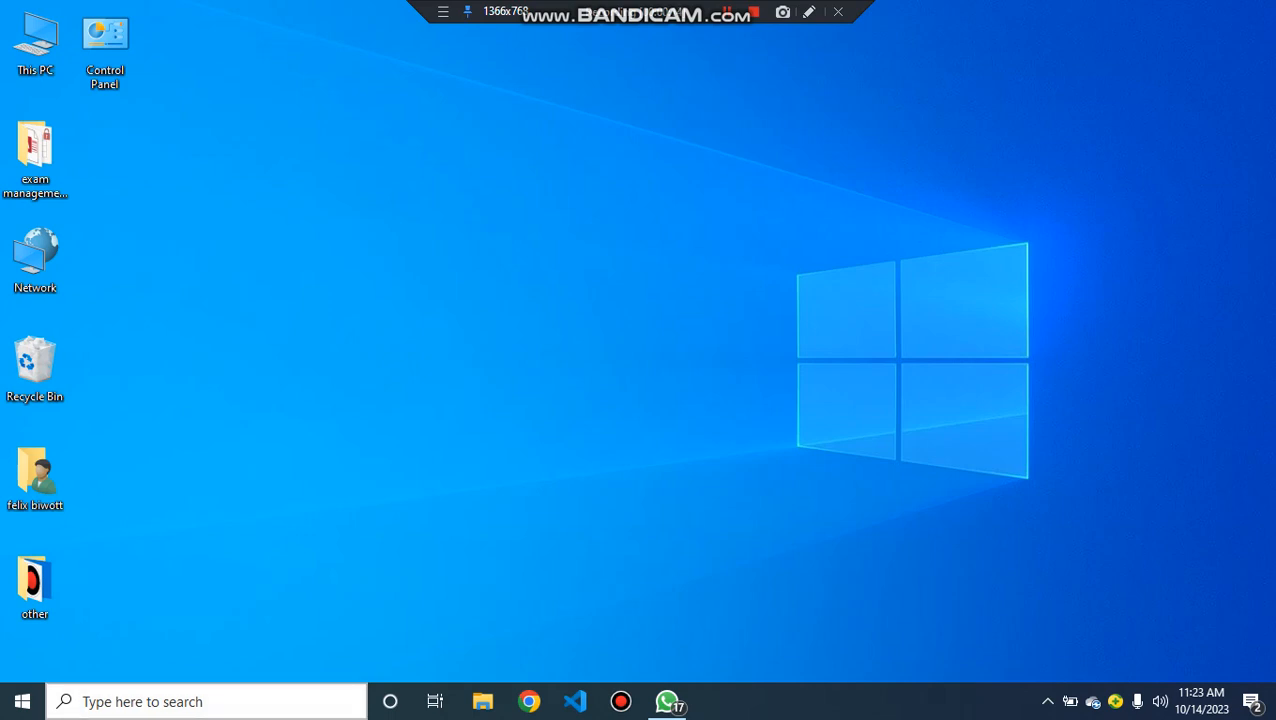
- Search the computer for "fire", open the fire station management system database, and open its user sign-up form
key("super")
type("f")
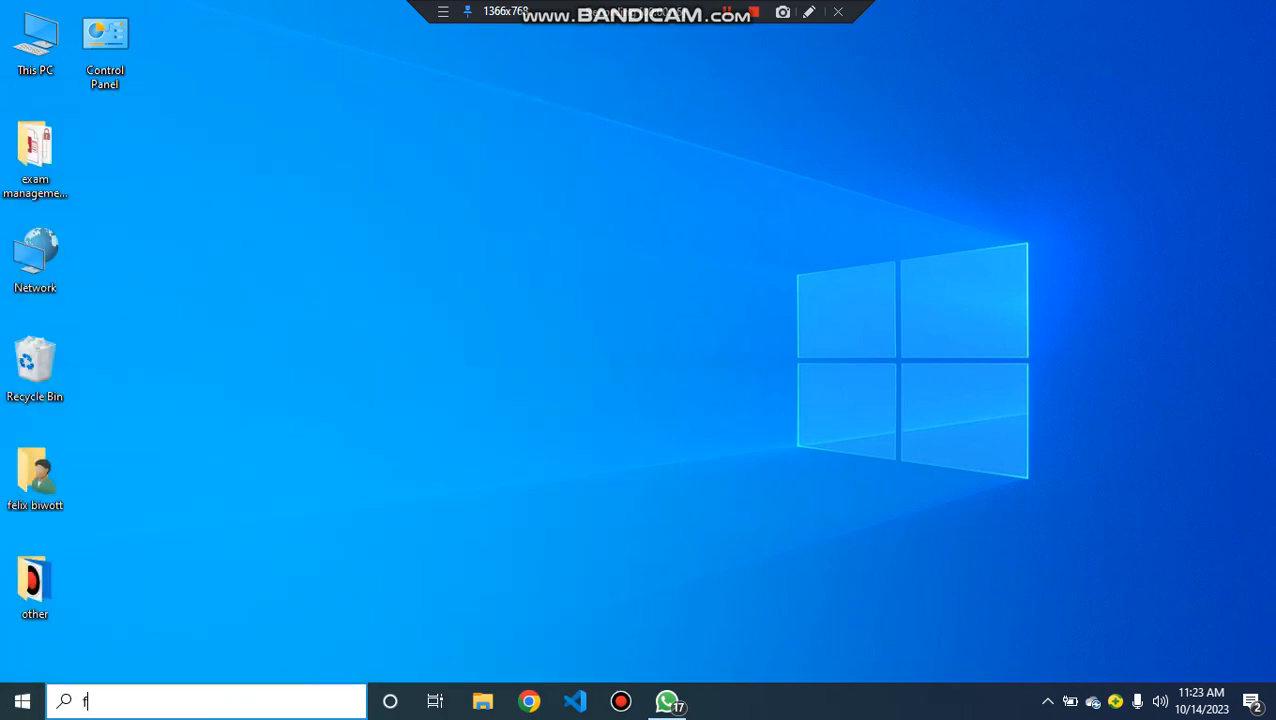
type("ire")
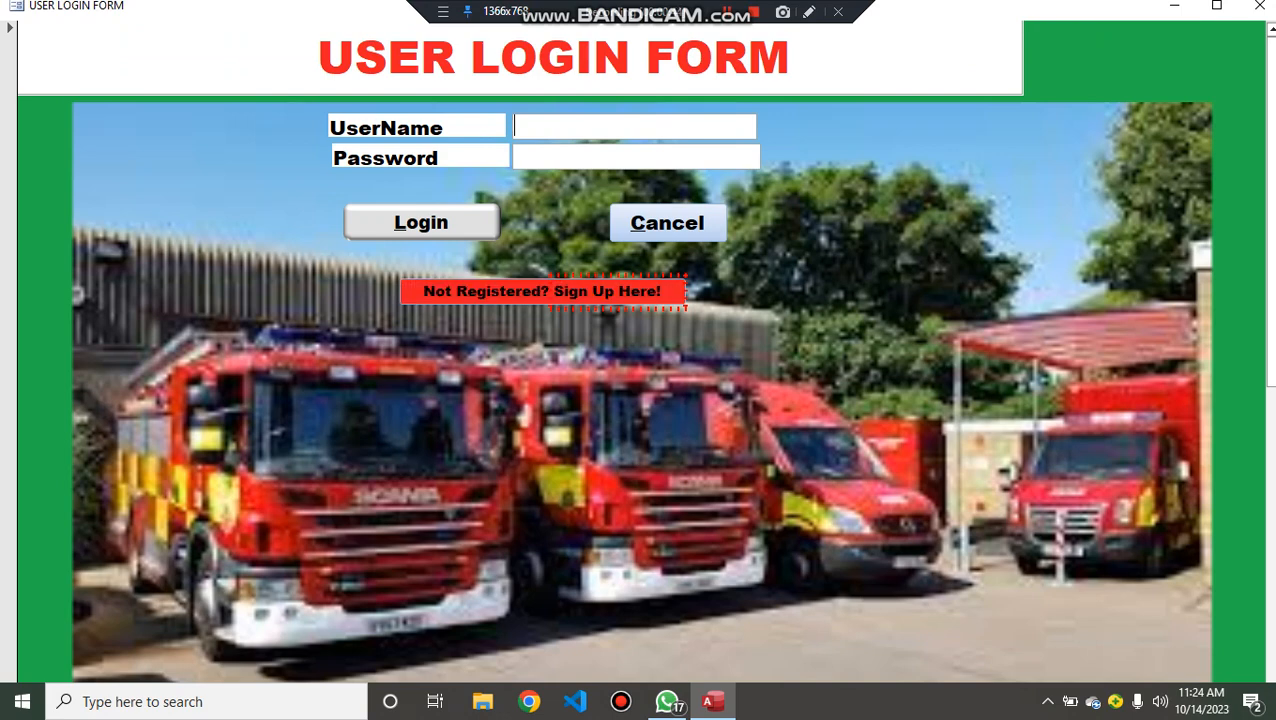
left_click(543, 291)
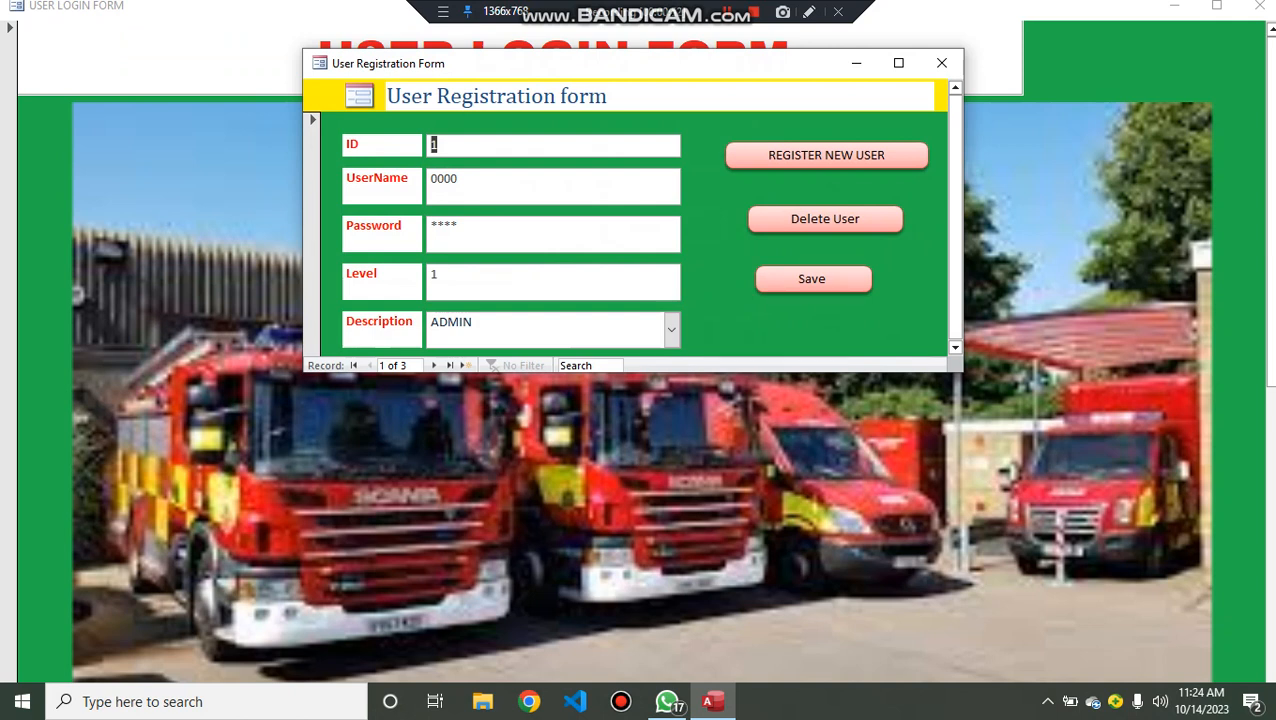
- Re-enter the password of the first ADMIN user in the registration form, save the record and close the form
left_click(460, 227)
key("BackSpace")
key("BackSpace")
key("BackSpace")
key("BackSpace")
type("****")
left_click(812, 279)
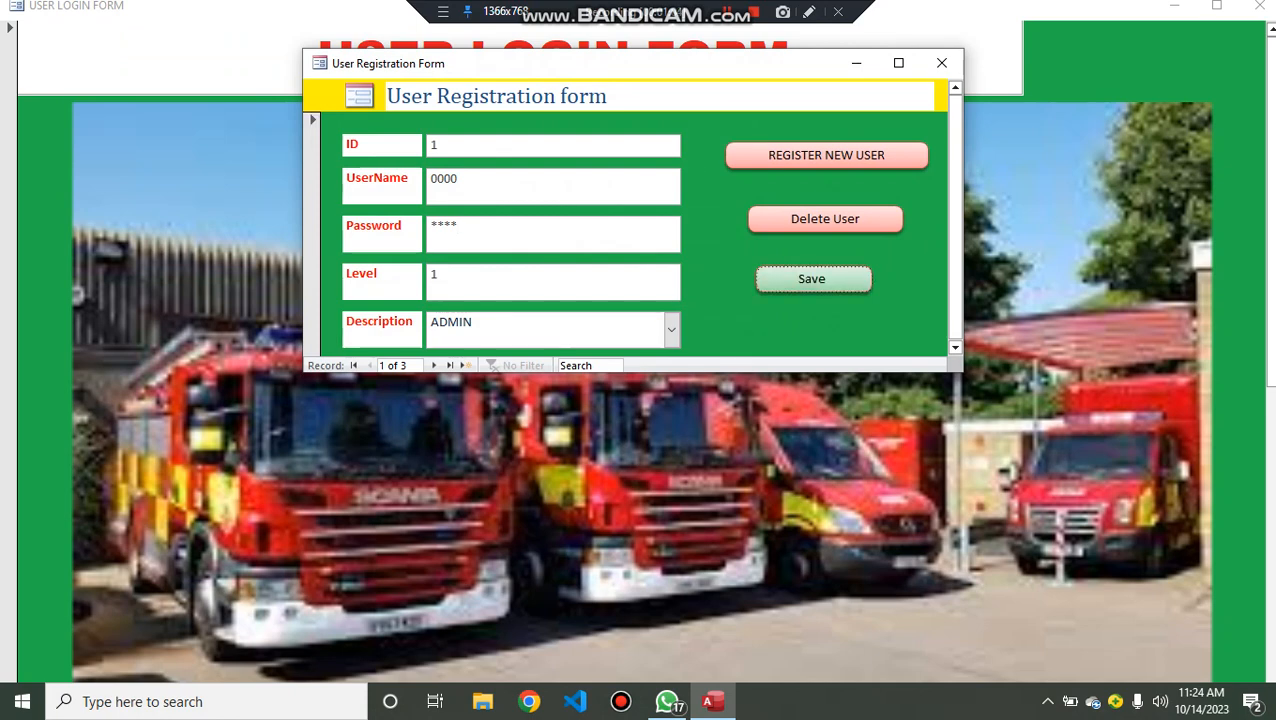
left_click(941, 63)
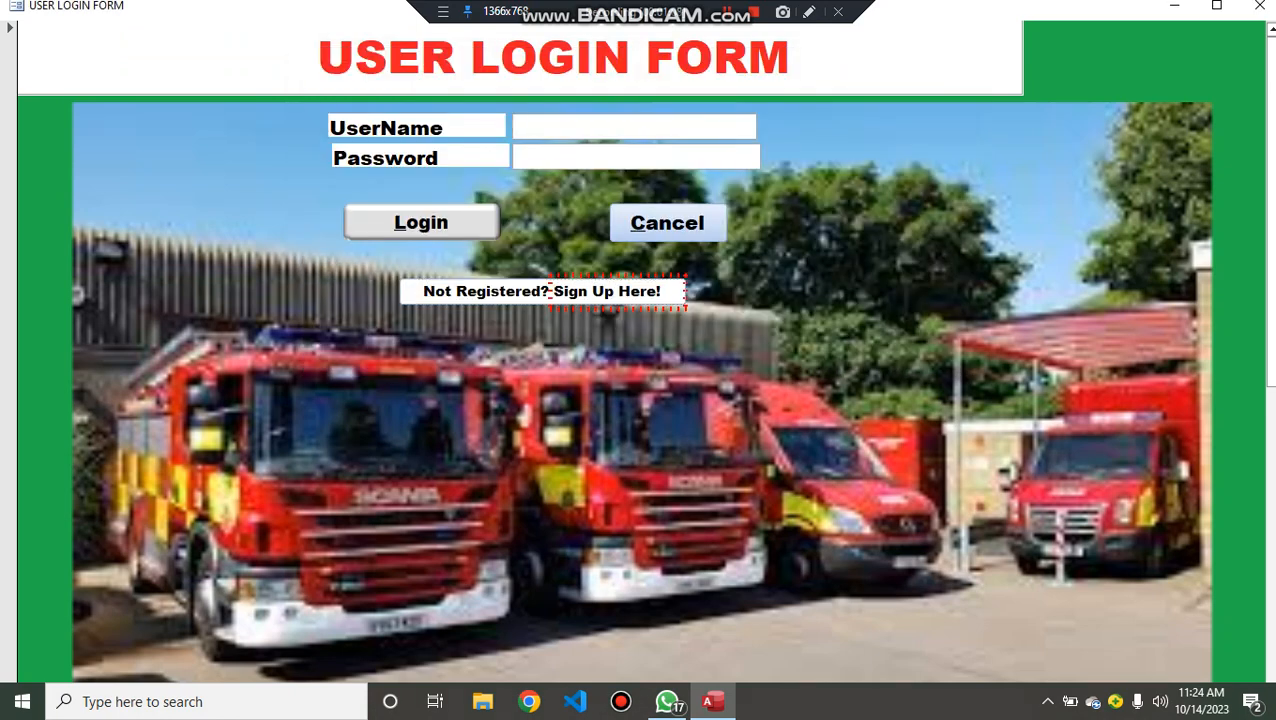
- Log in to the fire station system with the username and password, and log out from its dashboard
type("0000")
key("Tab")
type("0000")
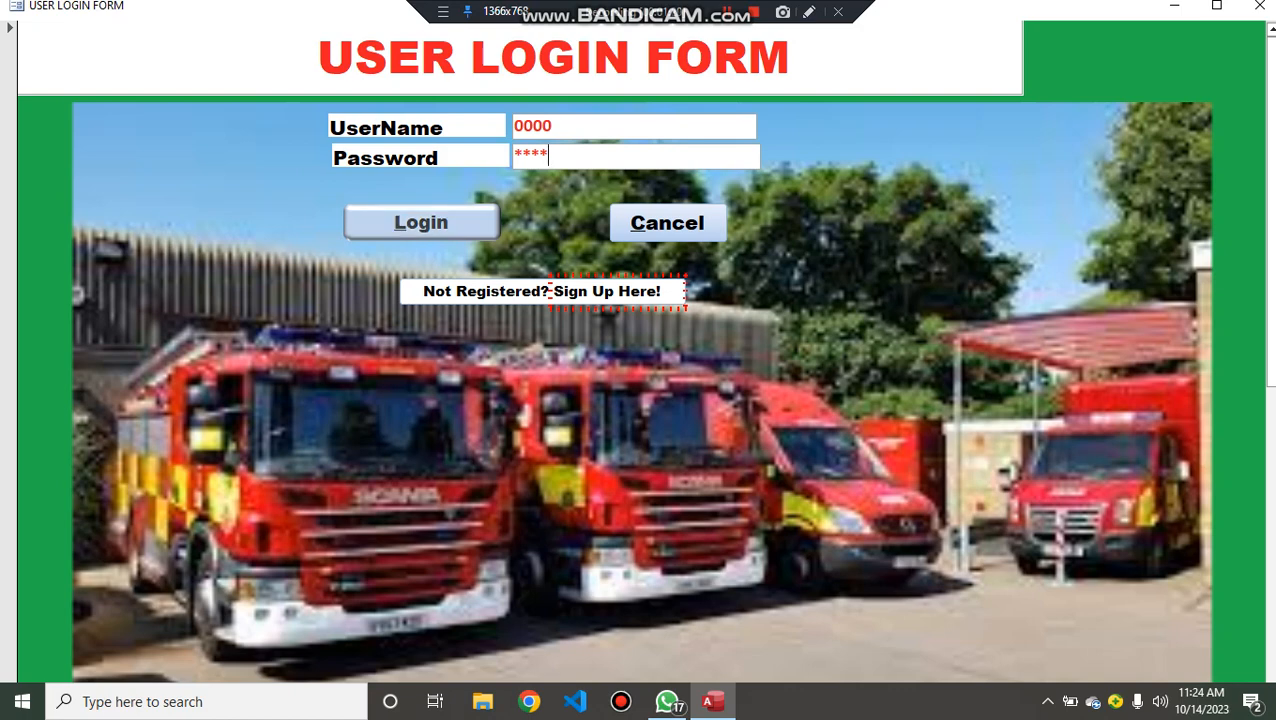
key("Return")
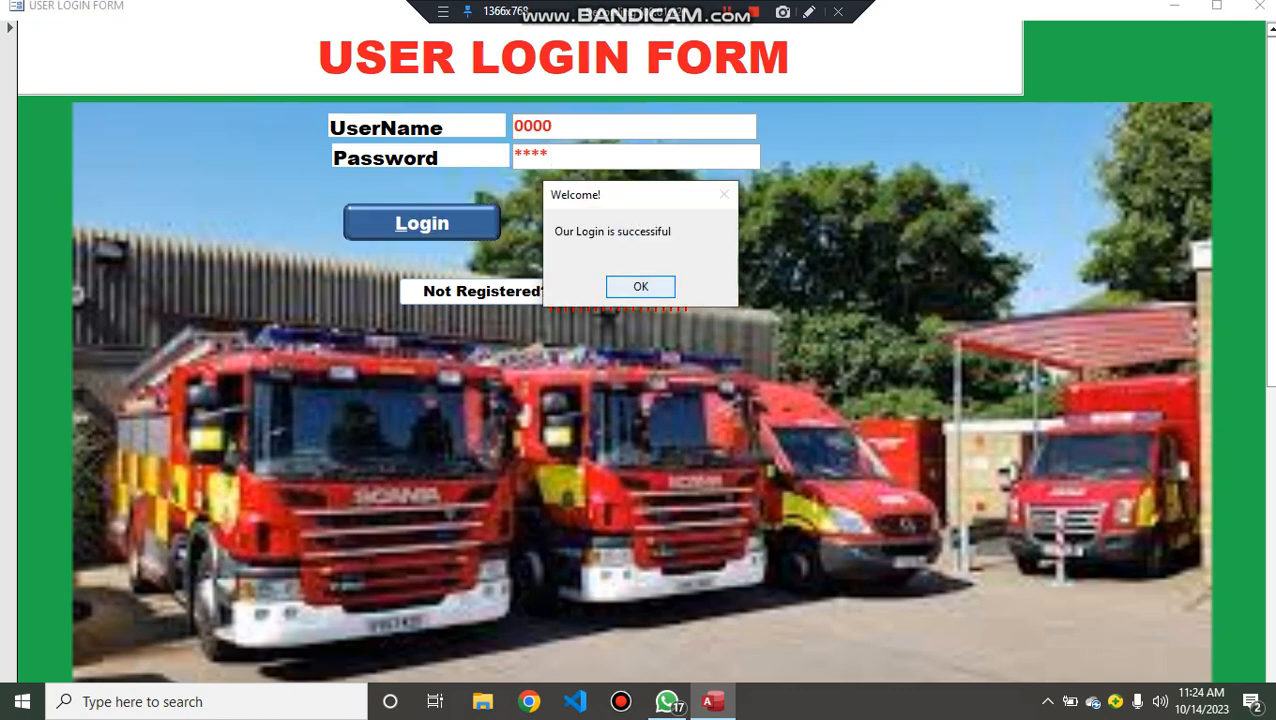
key("Return")
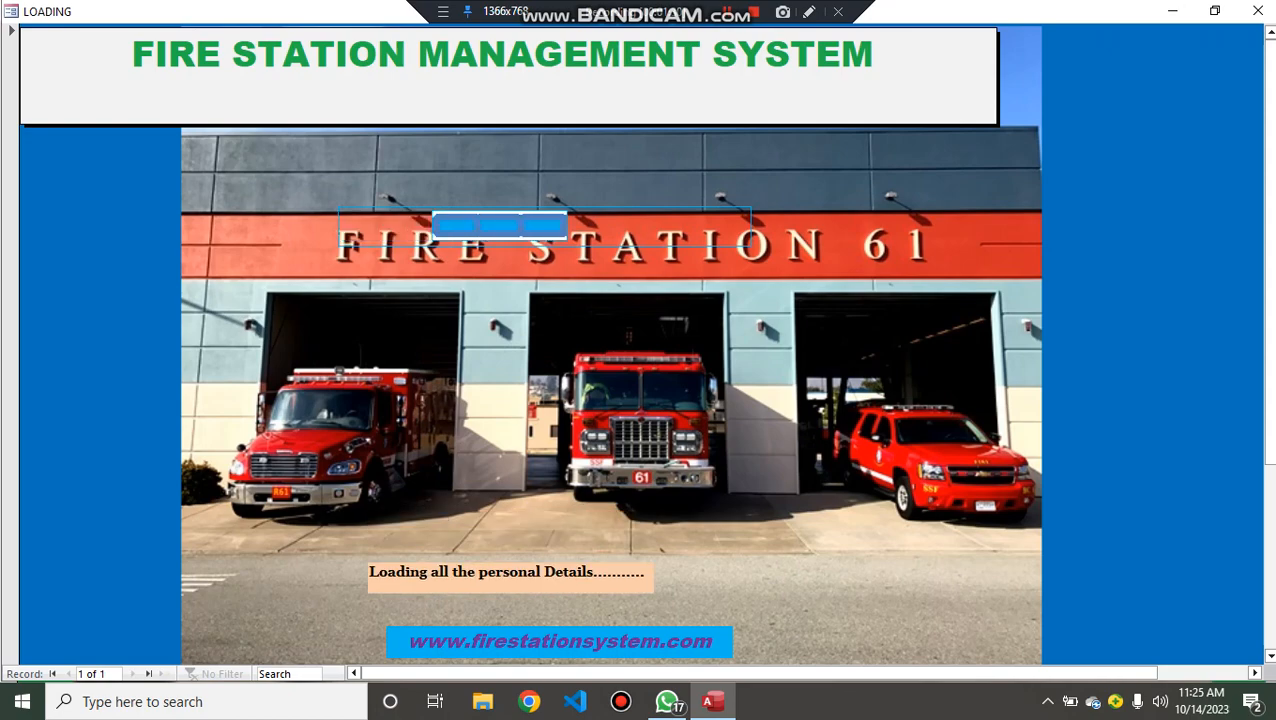
key("Return")
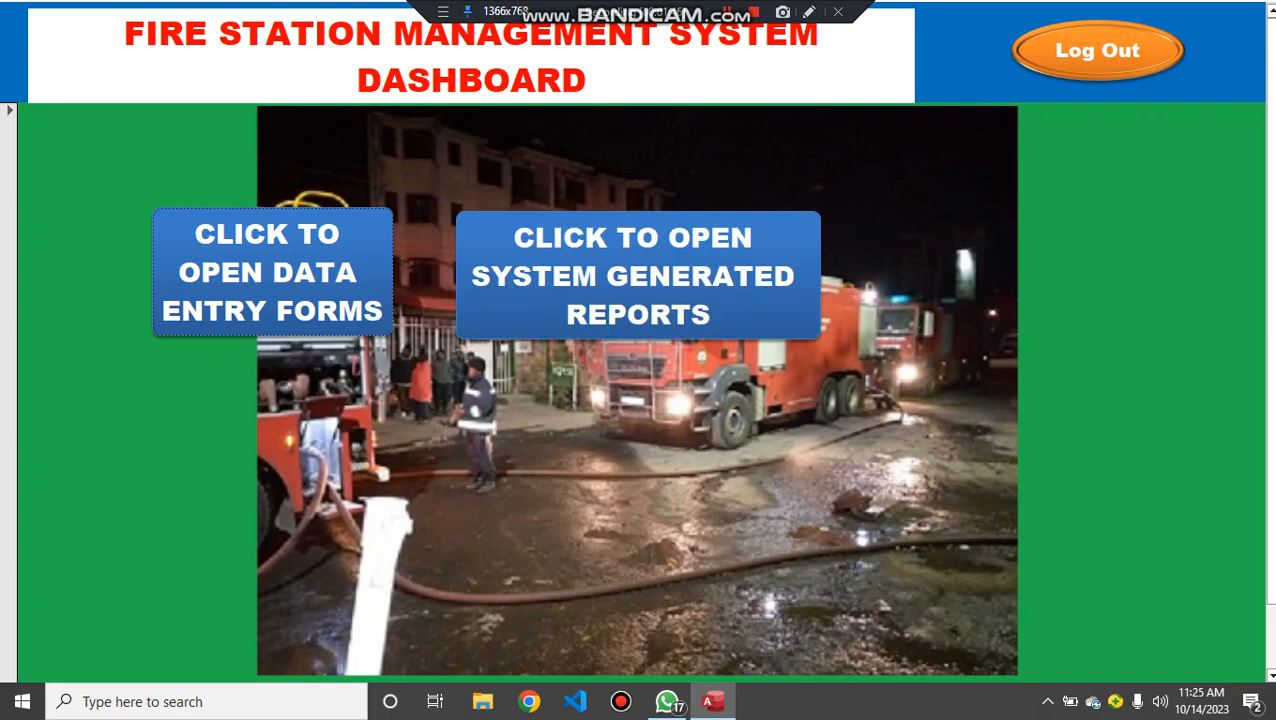
left_click(1097, 50)
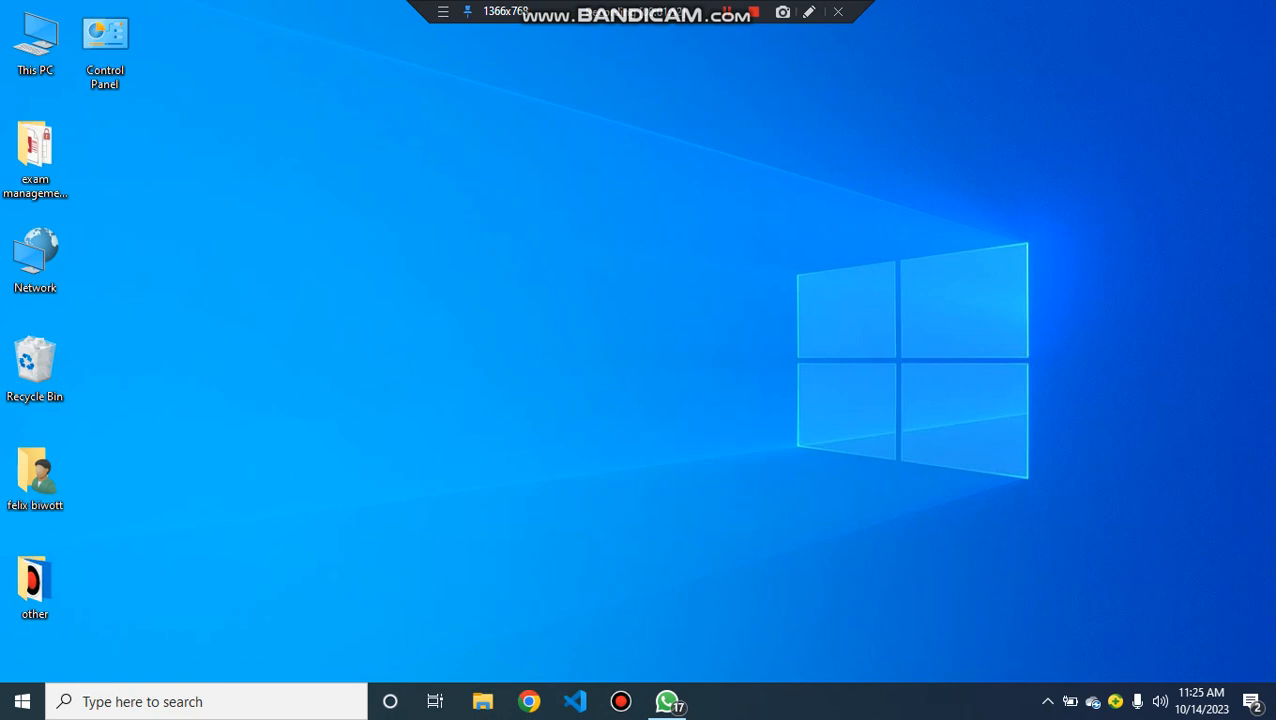
- Launch Access and start a new blank database
key("super")
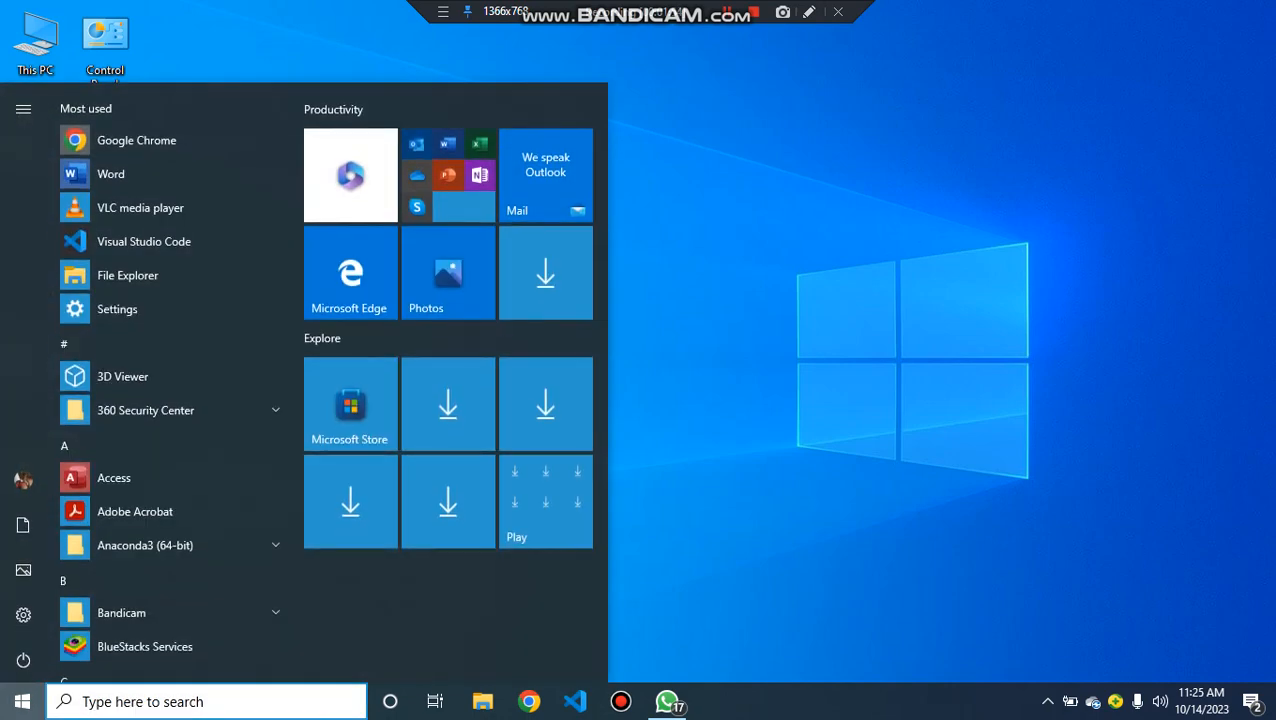
type("acc")
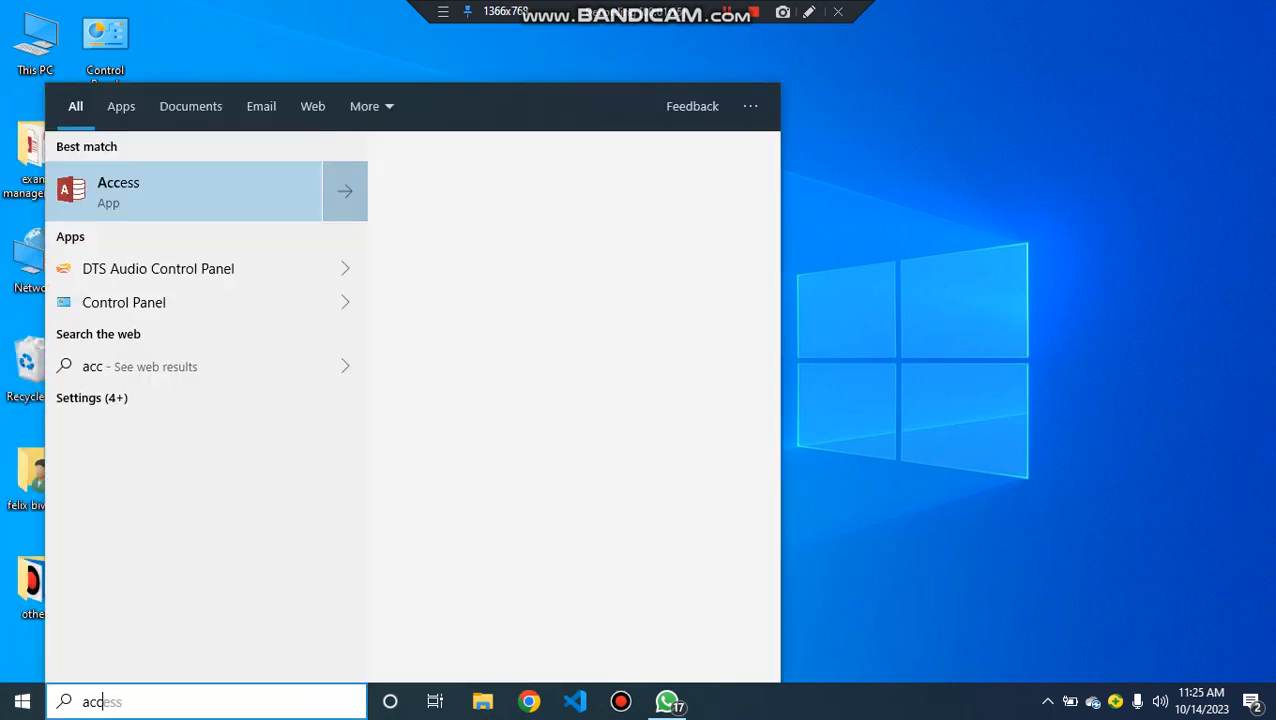
key("Return")
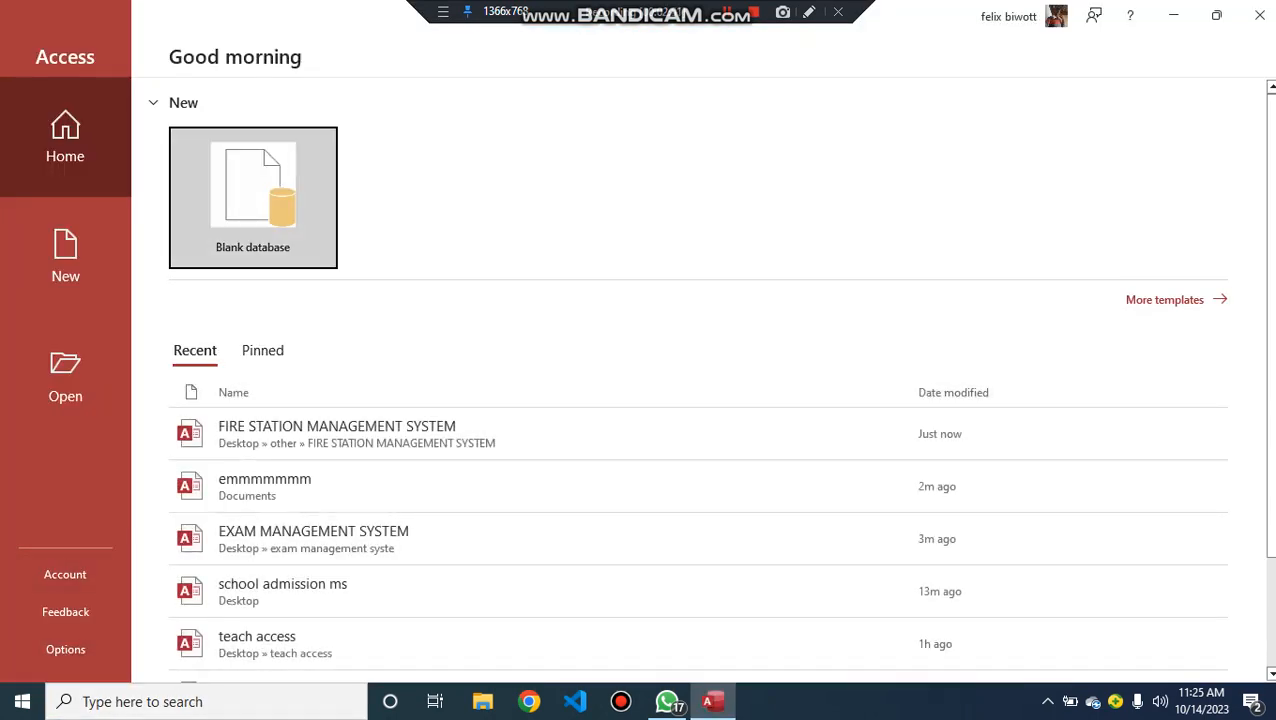
key("Return")
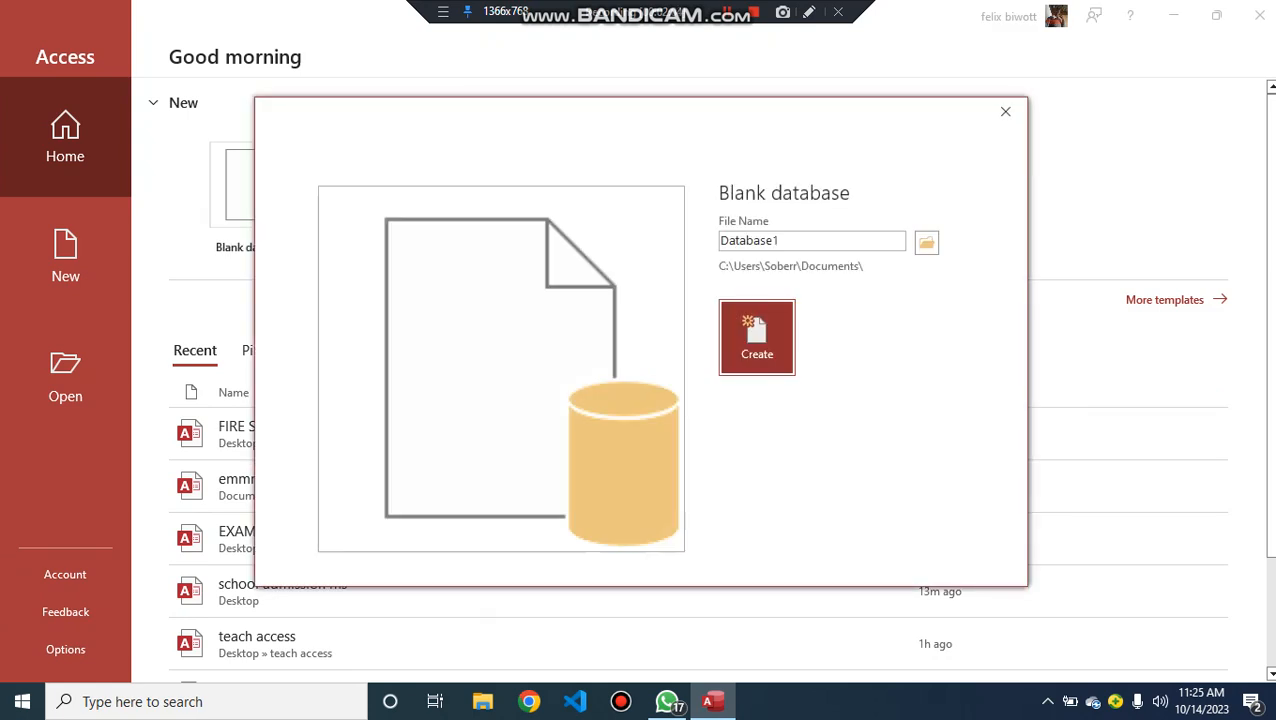
- Name the blank database EXAM MANAGEMENT SYSTEM and create it
left_click(790, 241)
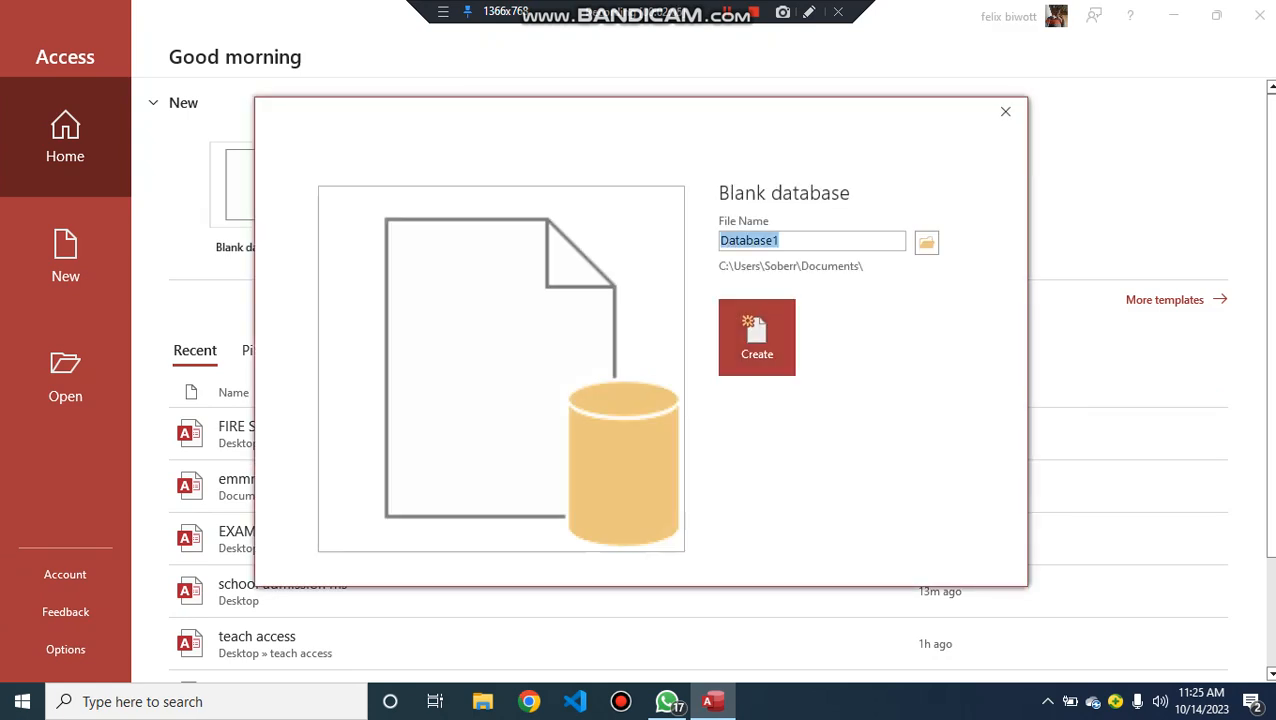
type("EXA")
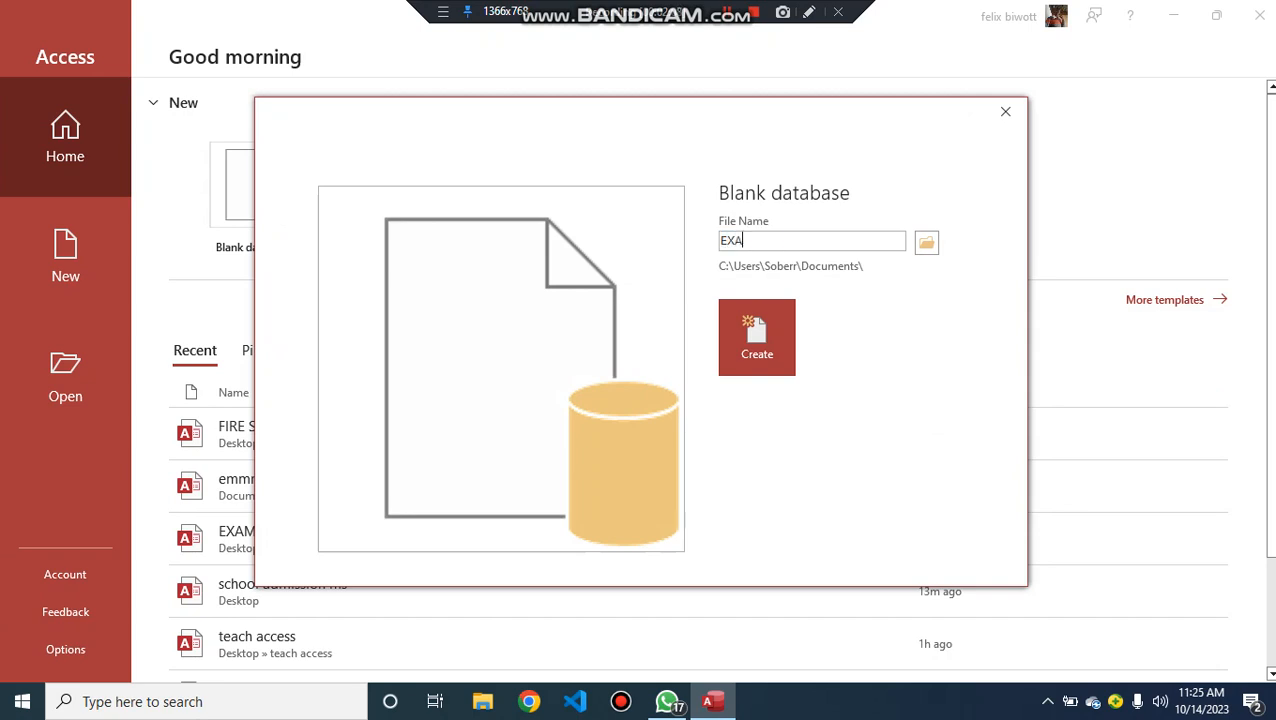
type("M MANAGEMENT ")
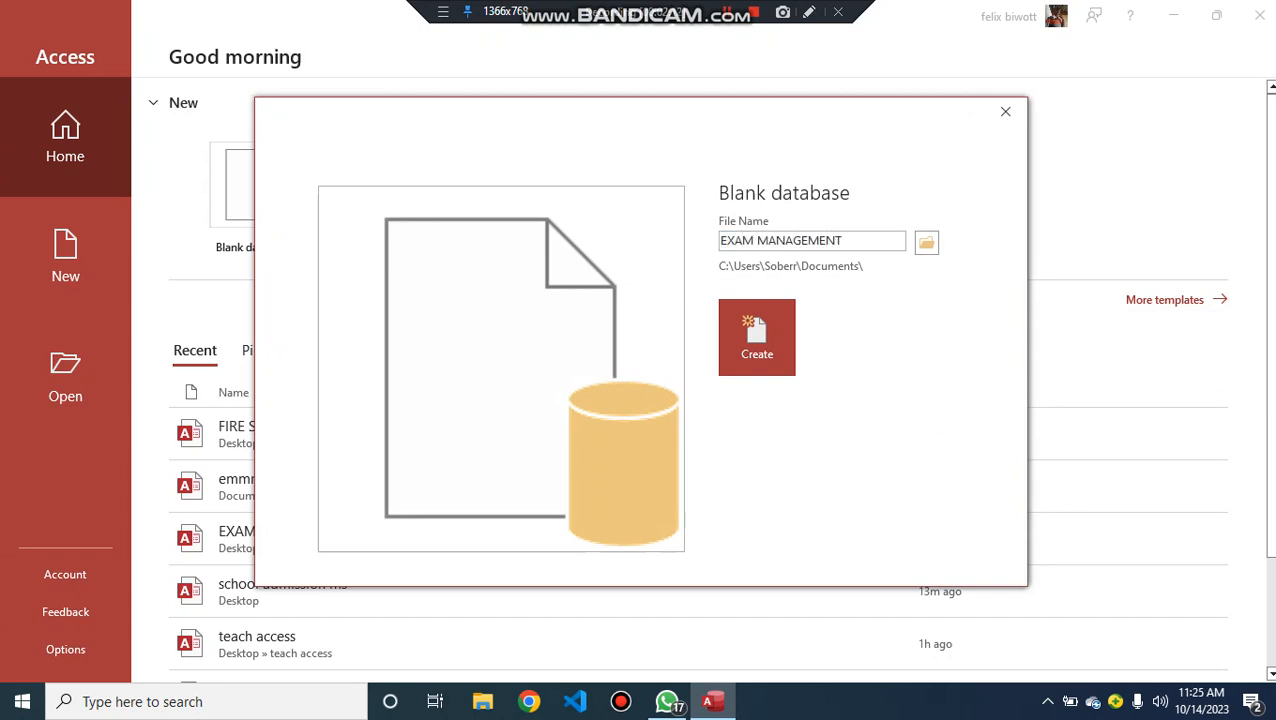
type("SYSTEM")
left_click(757, 337)
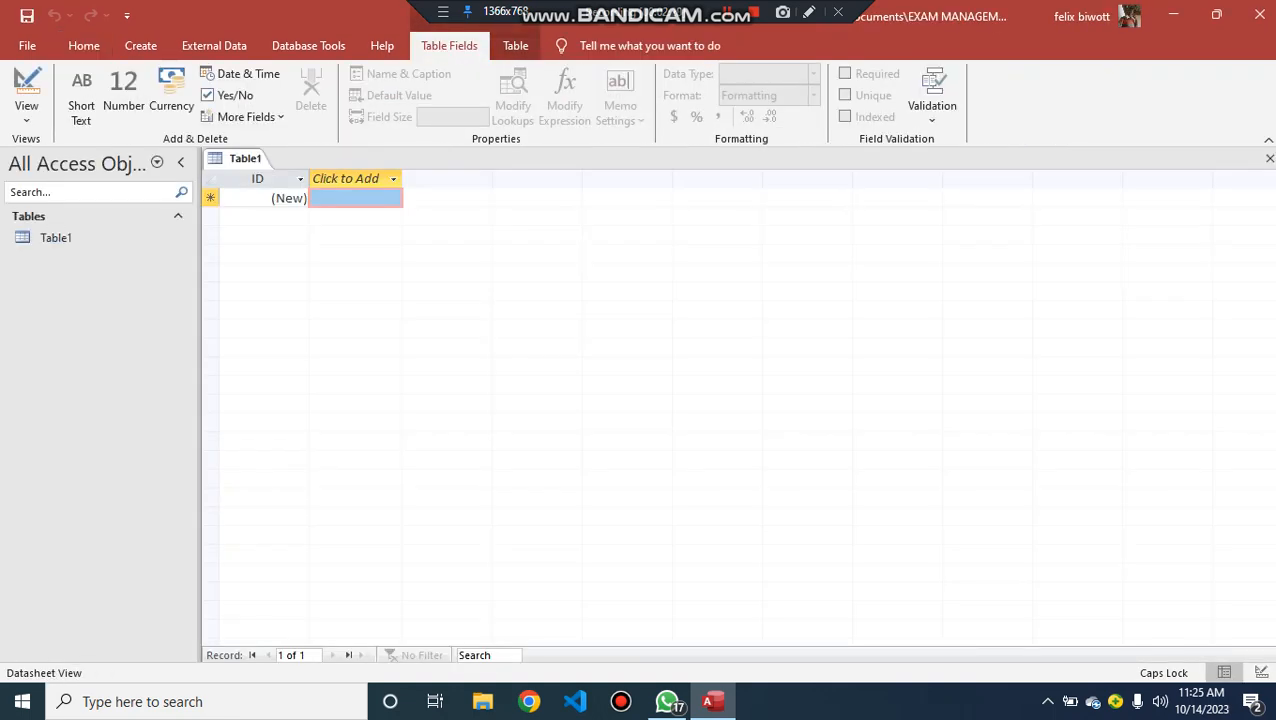
- Close the default table and start a new table in Design view
left_click(1269, 158)
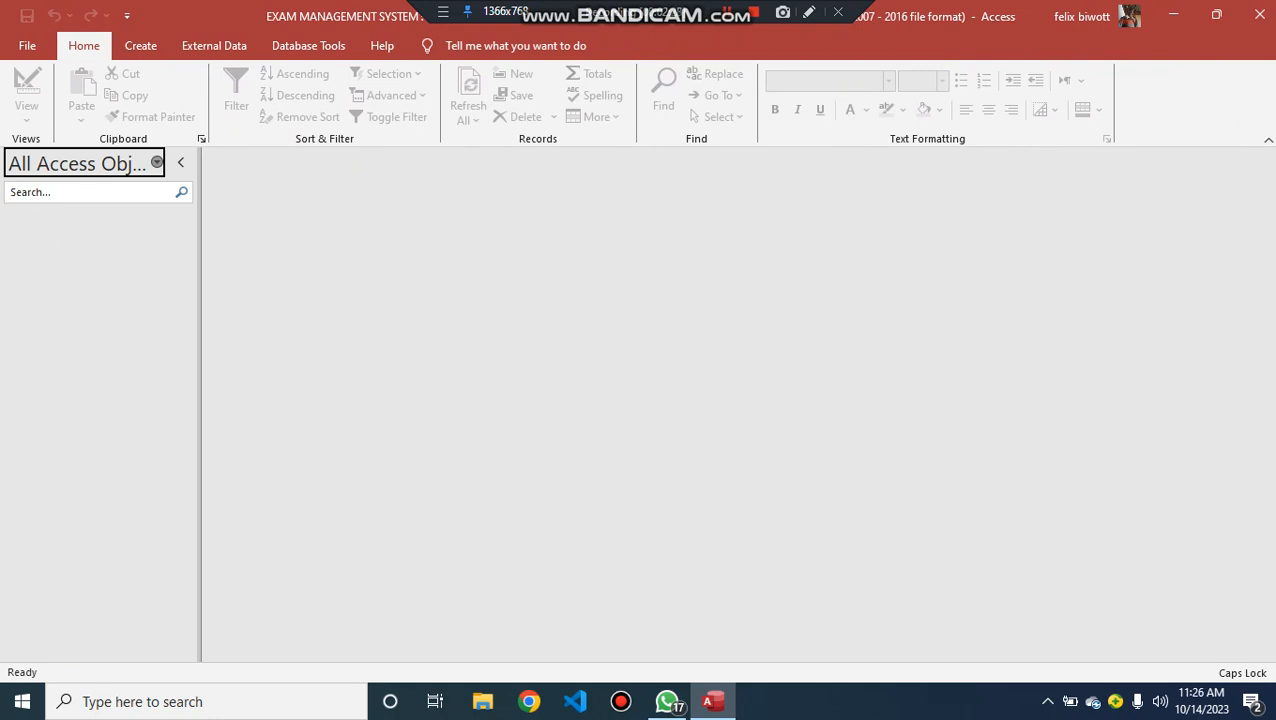
left_click(140, 45)
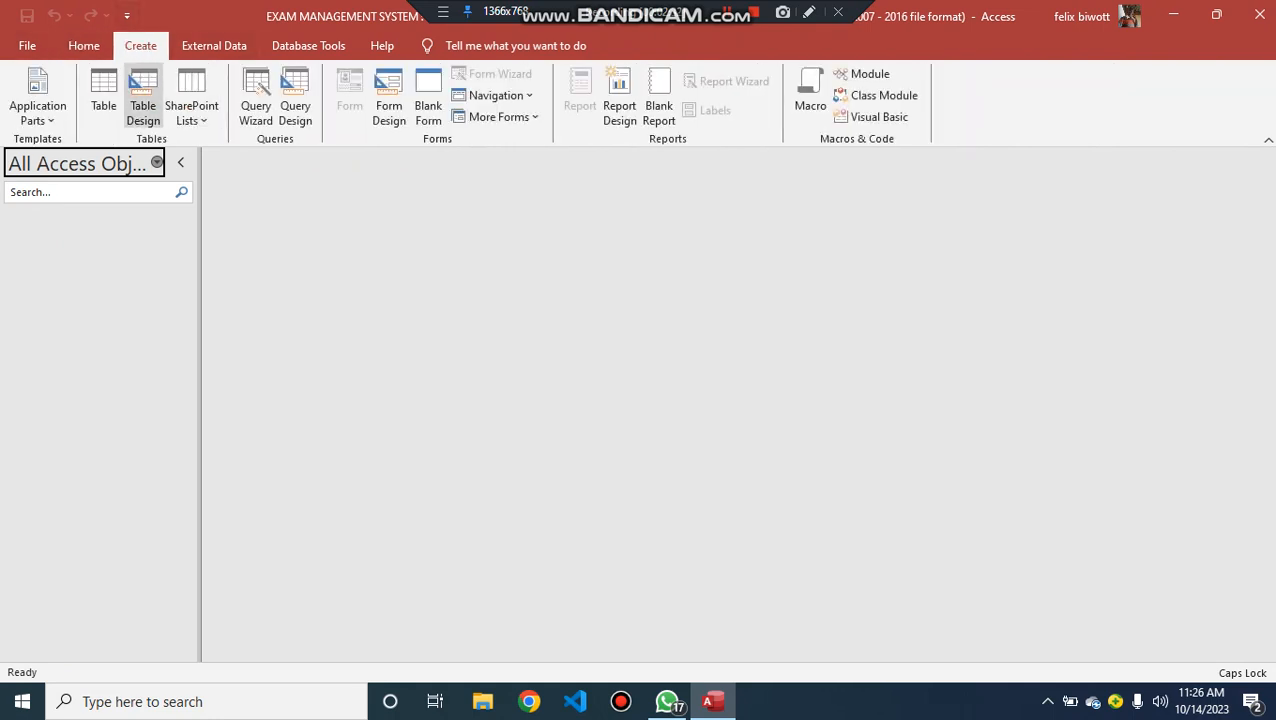
left_click(143, 97)
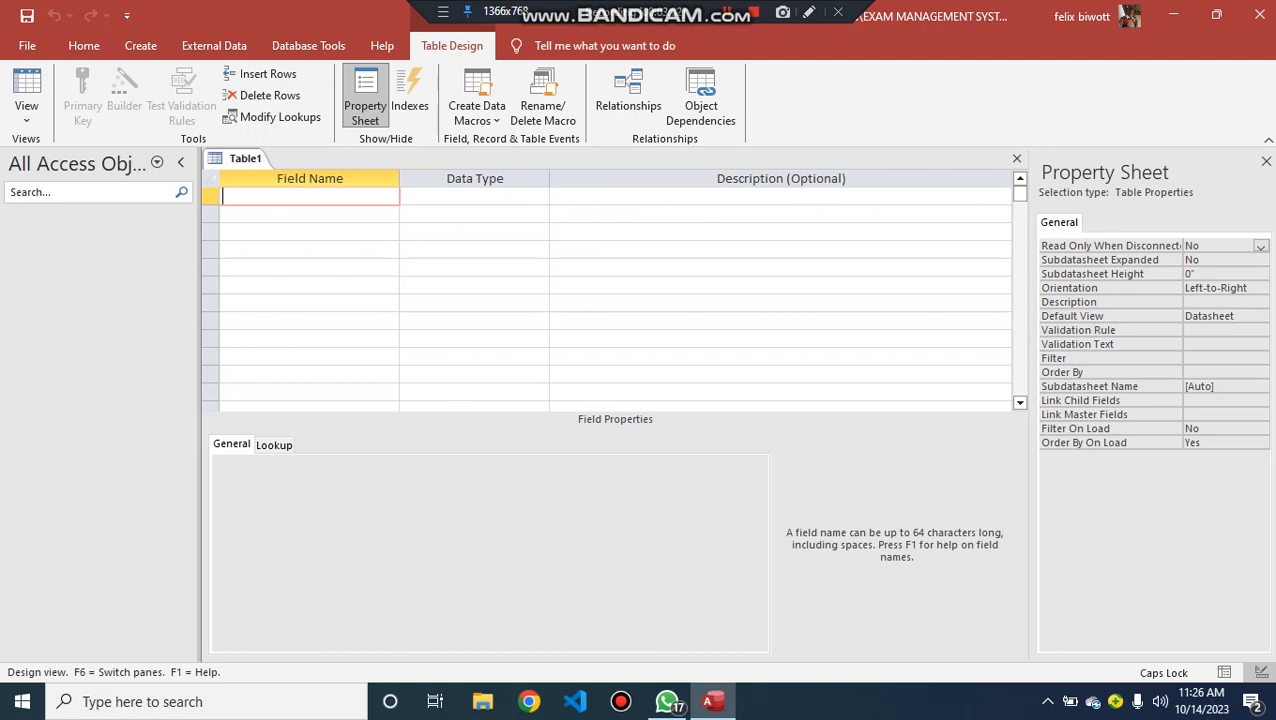
- Add an ADMNO field with the AutoNumber data type as the first field of the table
type("ADMNO")
key("Tab")
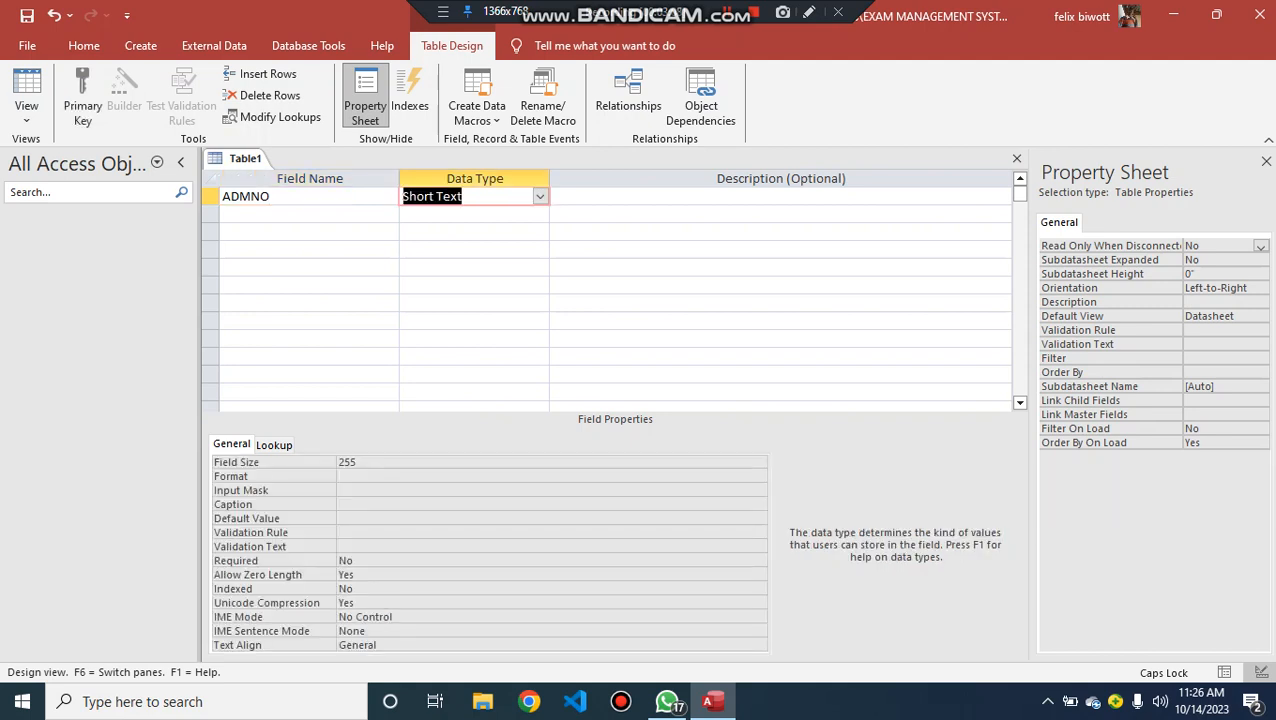
type("AutoNumber")
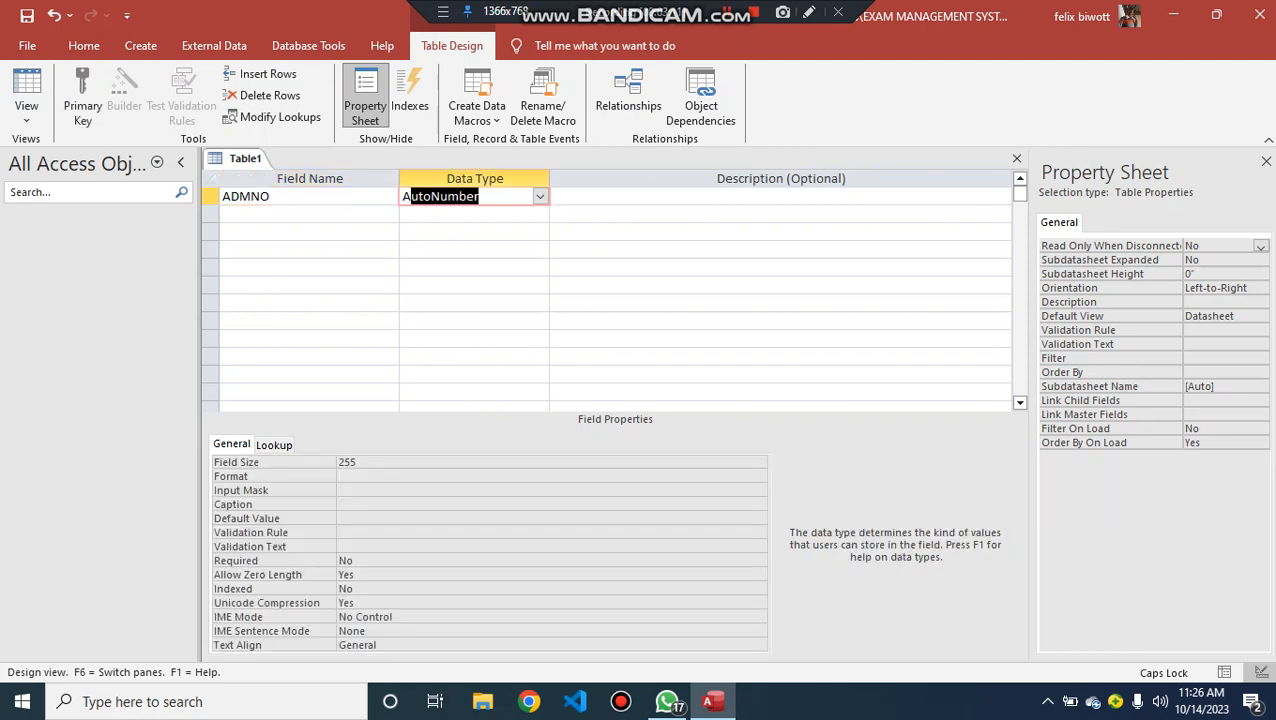
key("Down")
key("Left")
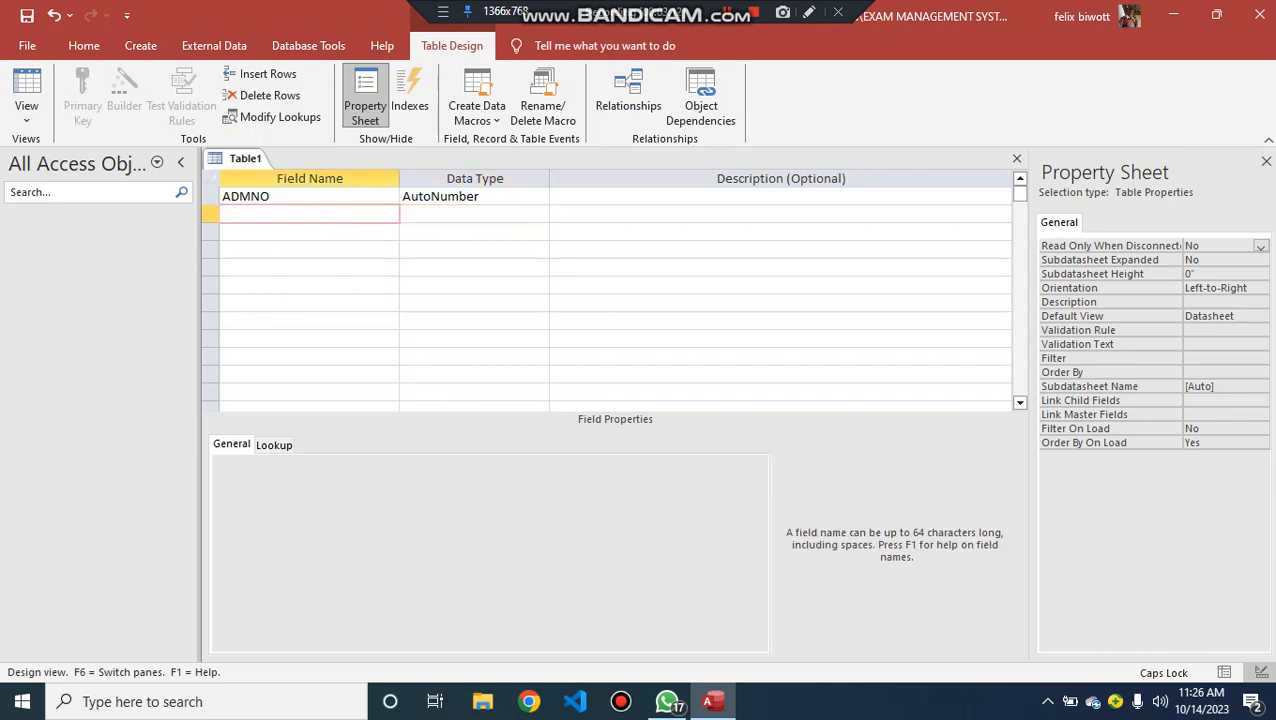
- Add the fields FULL NAME and GENDER to the table, both with the Short Text data type
type("FULL NAME")
key("Right")
key("Down")
key("Left")
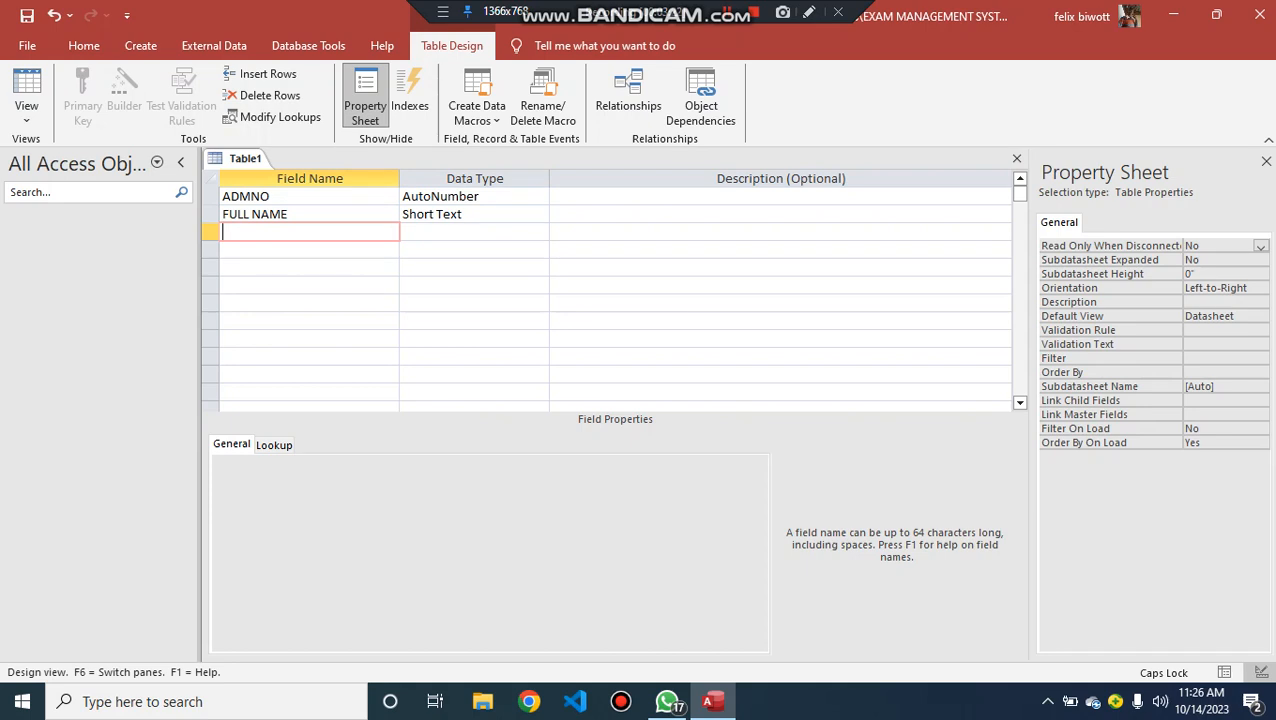
type("GENDER")
key("Tab")
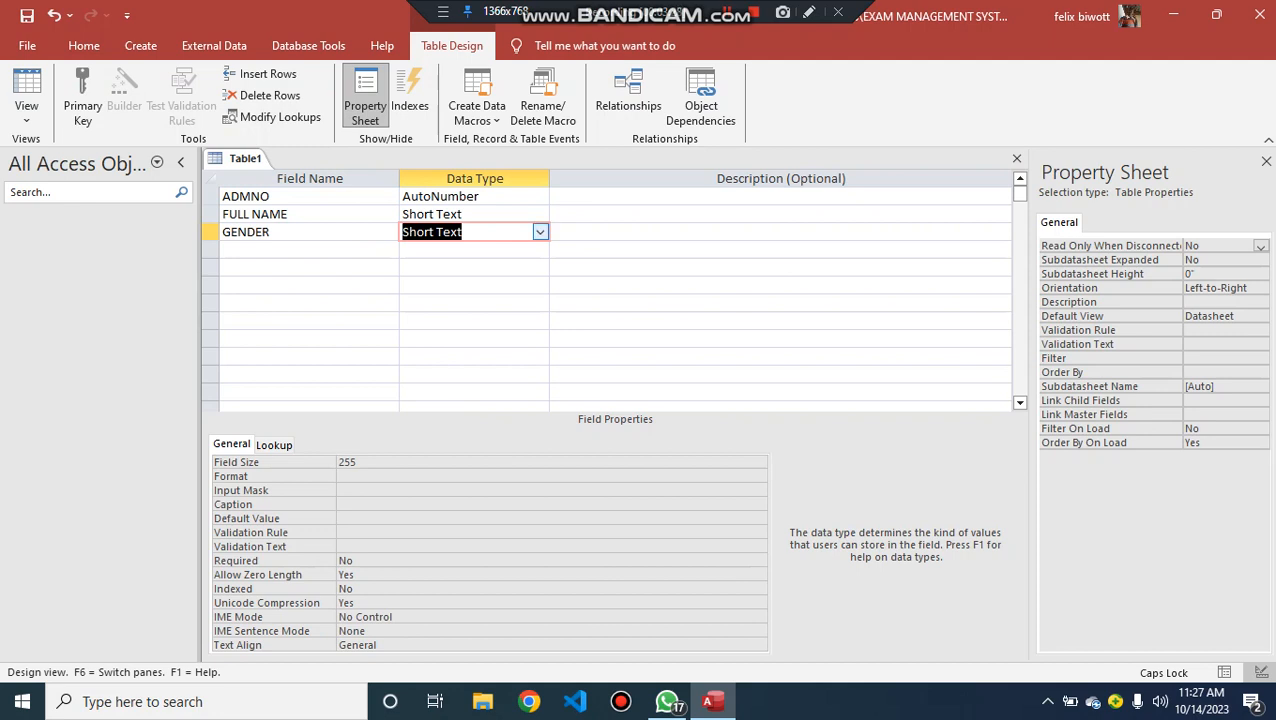
- Try to start the Lookup Wizard for the GENDER field set to Long Text, and return its data type to Short Text
left_click(540, 232)
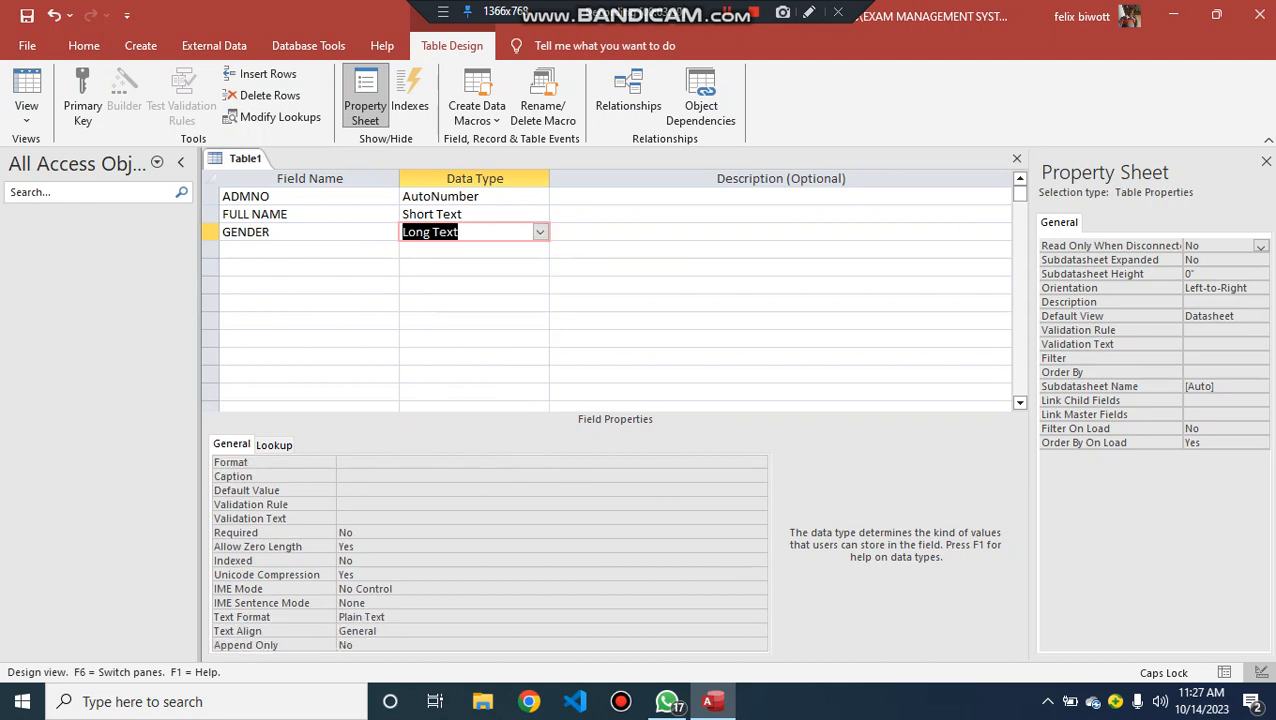
left_click(540, 231)
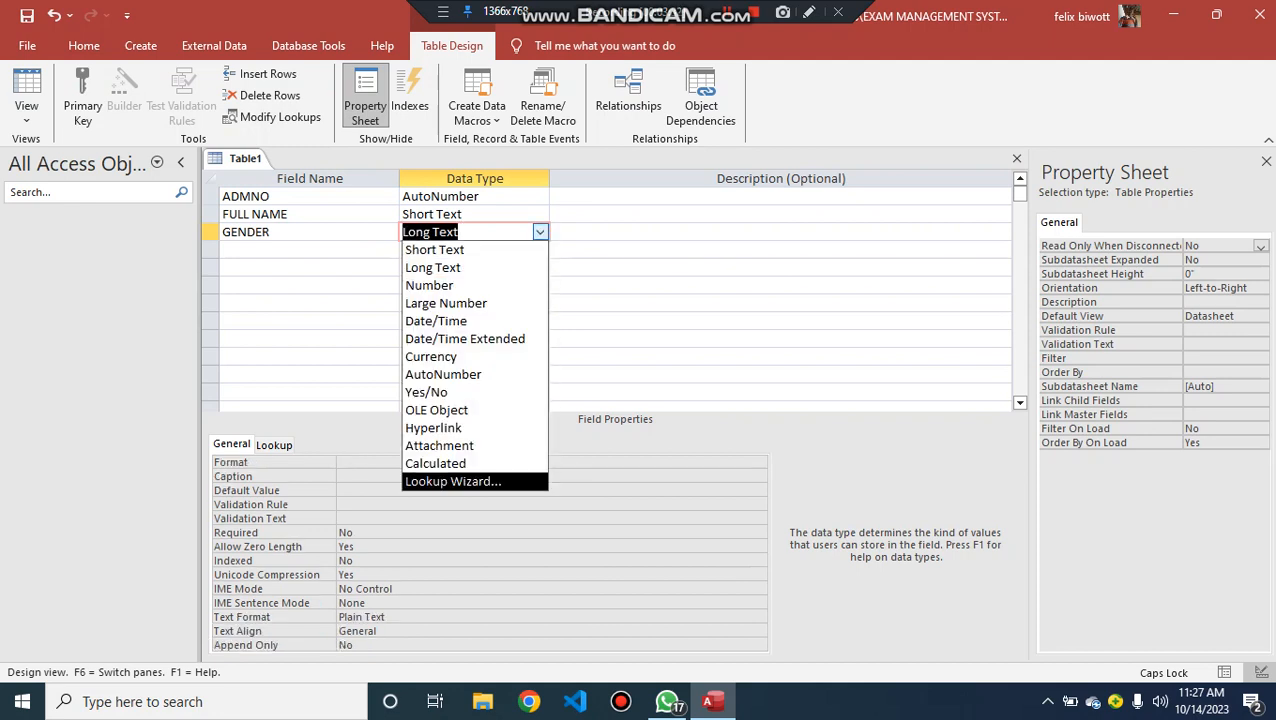
left_click(453, 481)
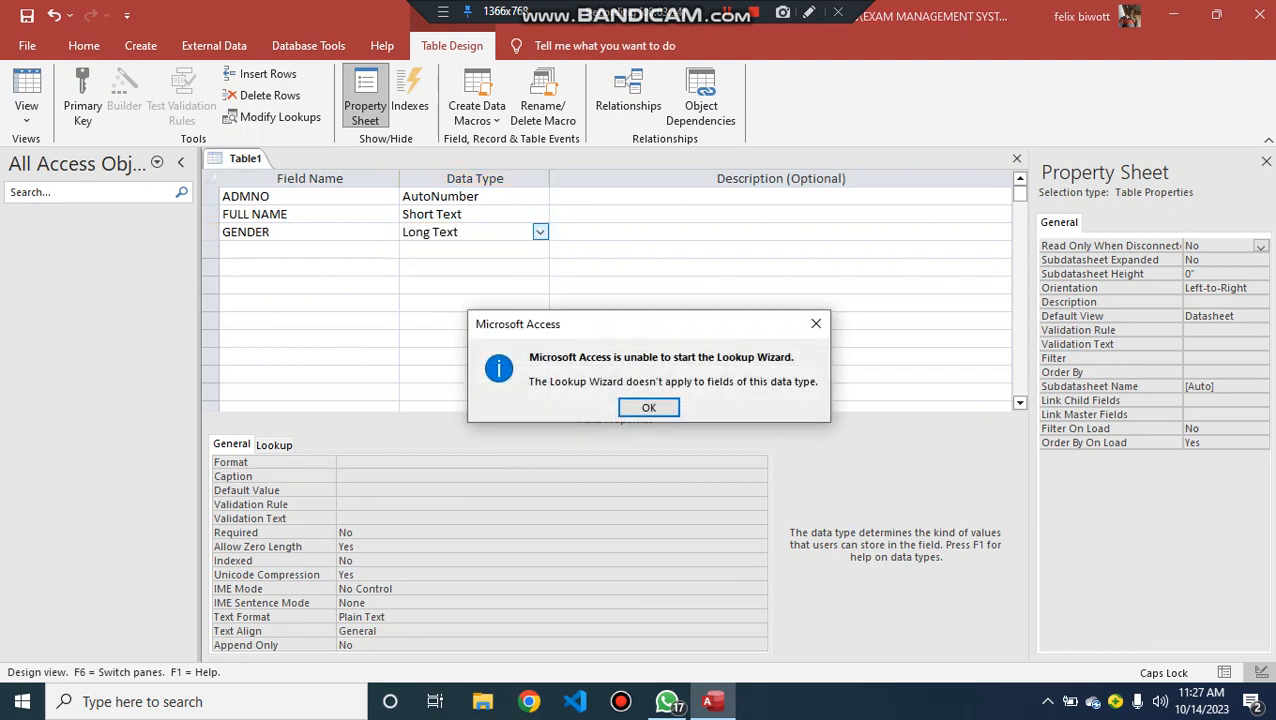
key("Return")
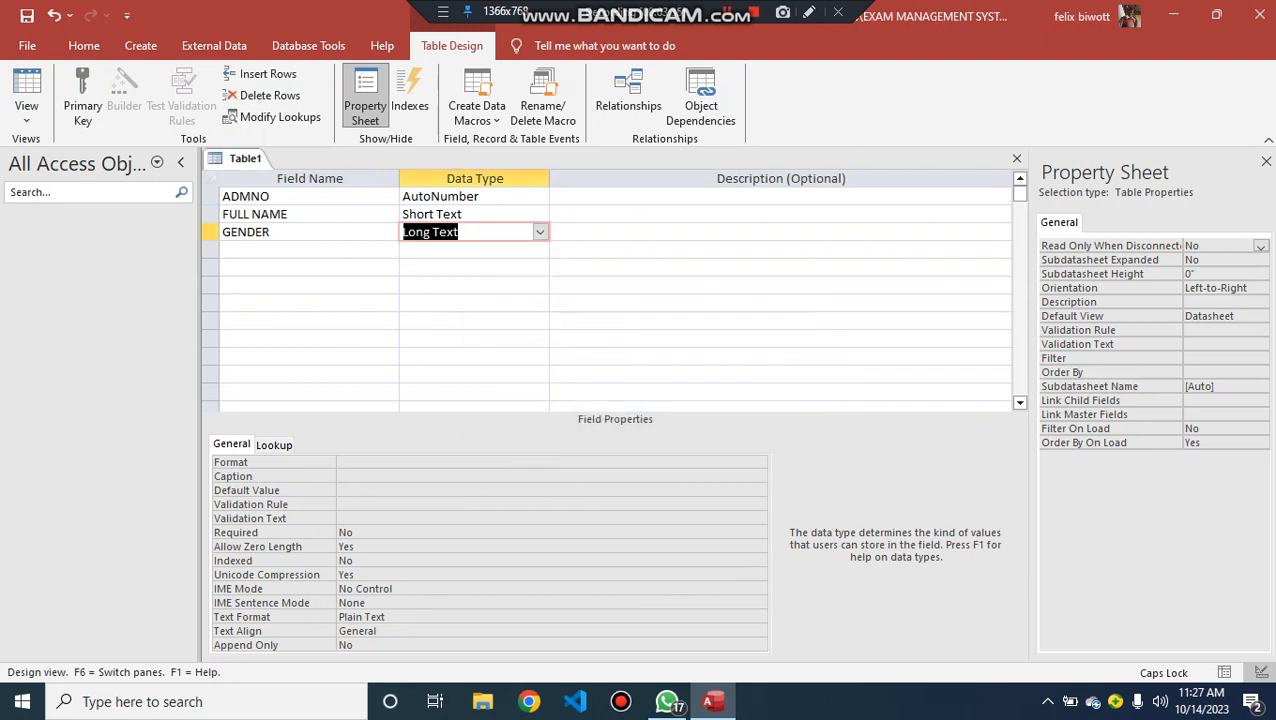
key("alt+Down")
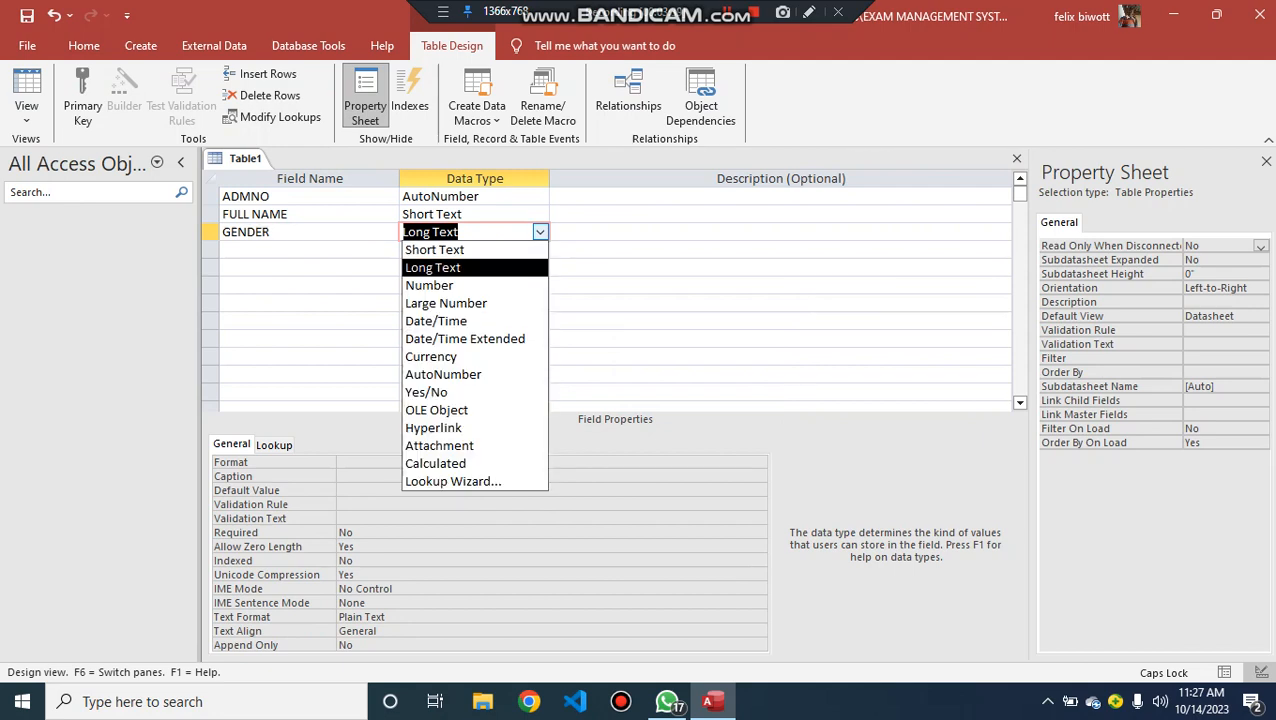
key("Return")
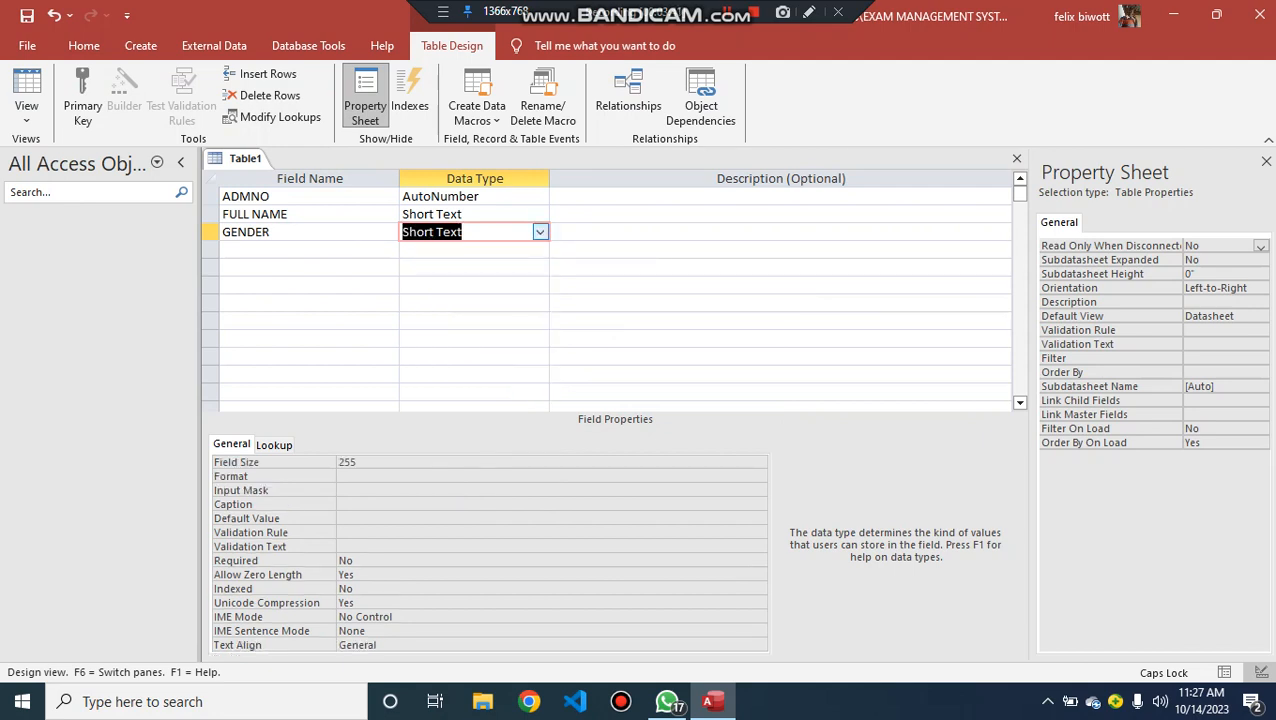
- Start the Lookup Wizard for the GENDER field and choose to type in the lookup values
key("alt+Down")
key("Down")
key("Down")
key("Down")
key("Down")
key("Down")
key("Down")
key("Down")
key("Down")
key("Down")
key("Down")
key("Down")
key("Down")
key("Down")
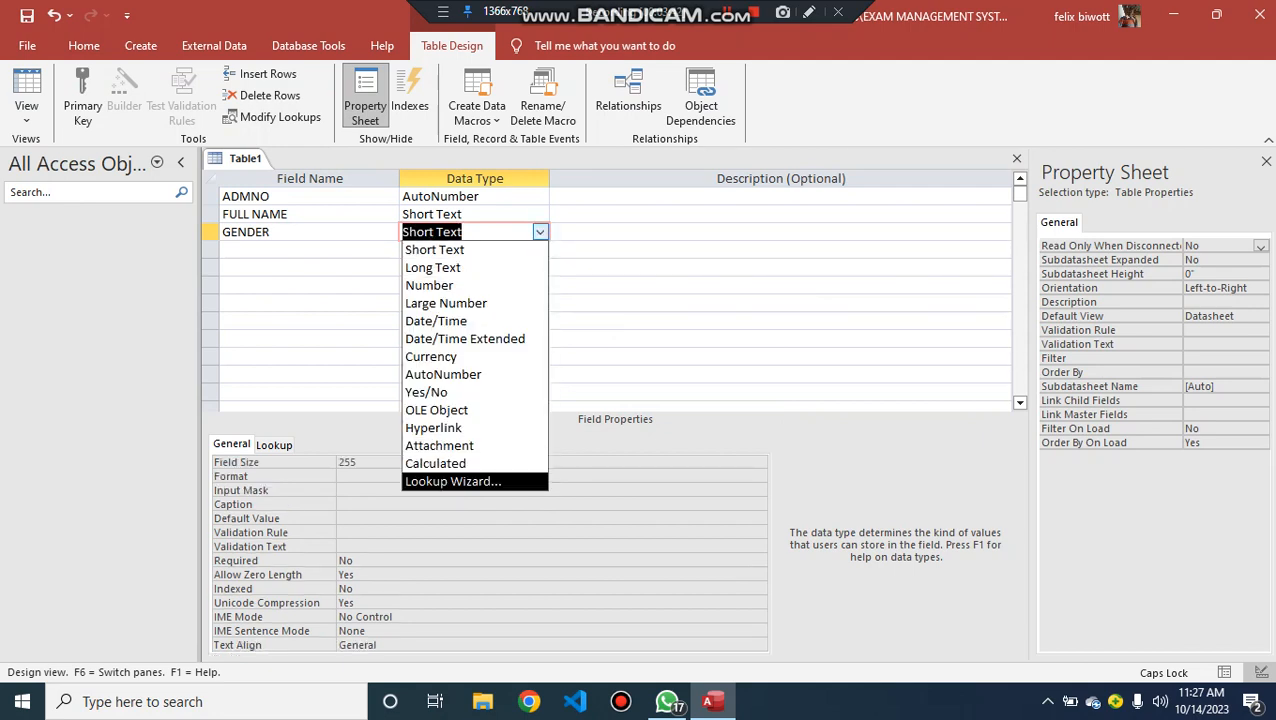
key("Return")
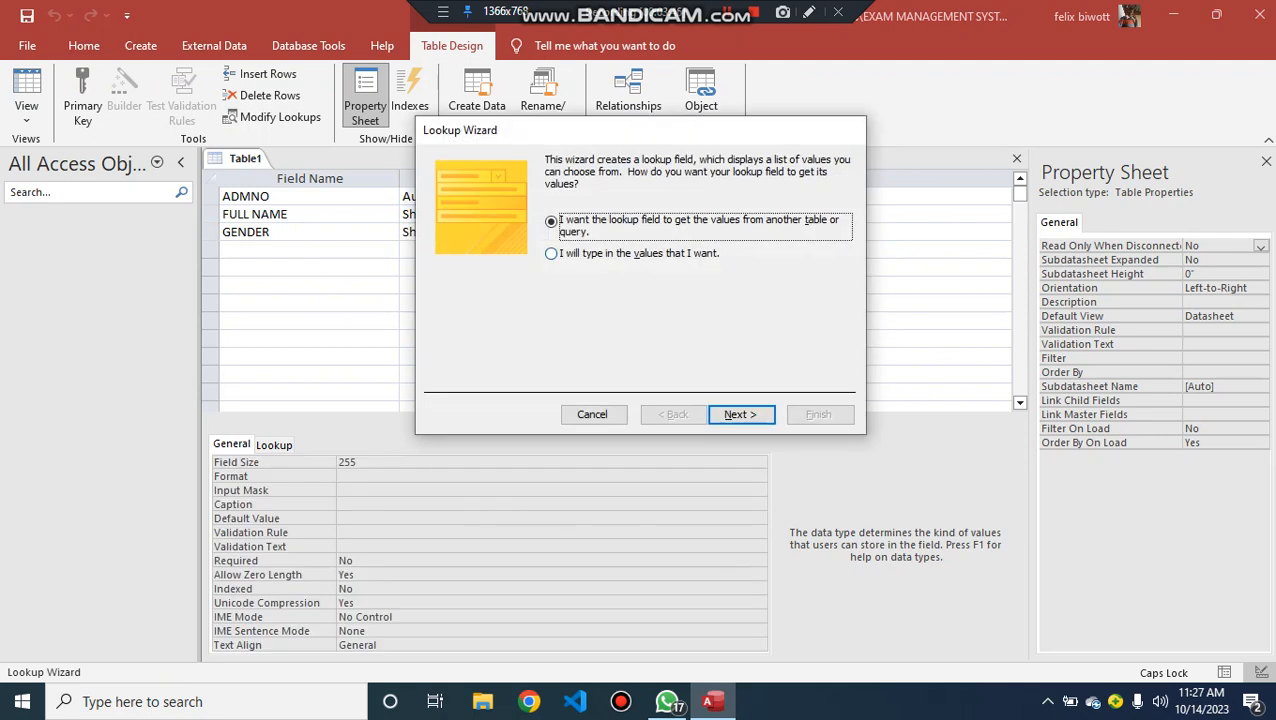
key("Down")
key("Return")
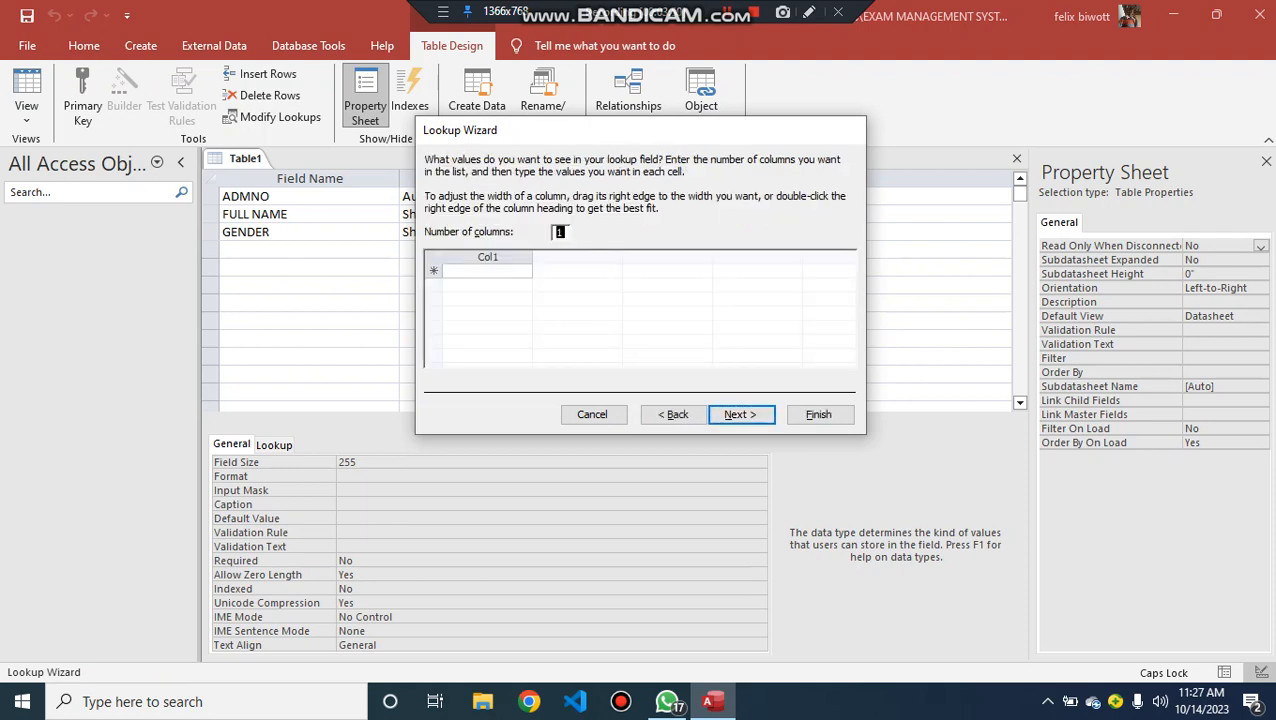
- Enter MALE and FEMALE as the lookup values for the GENDER field and finish the wizard
left_click(487, 271)
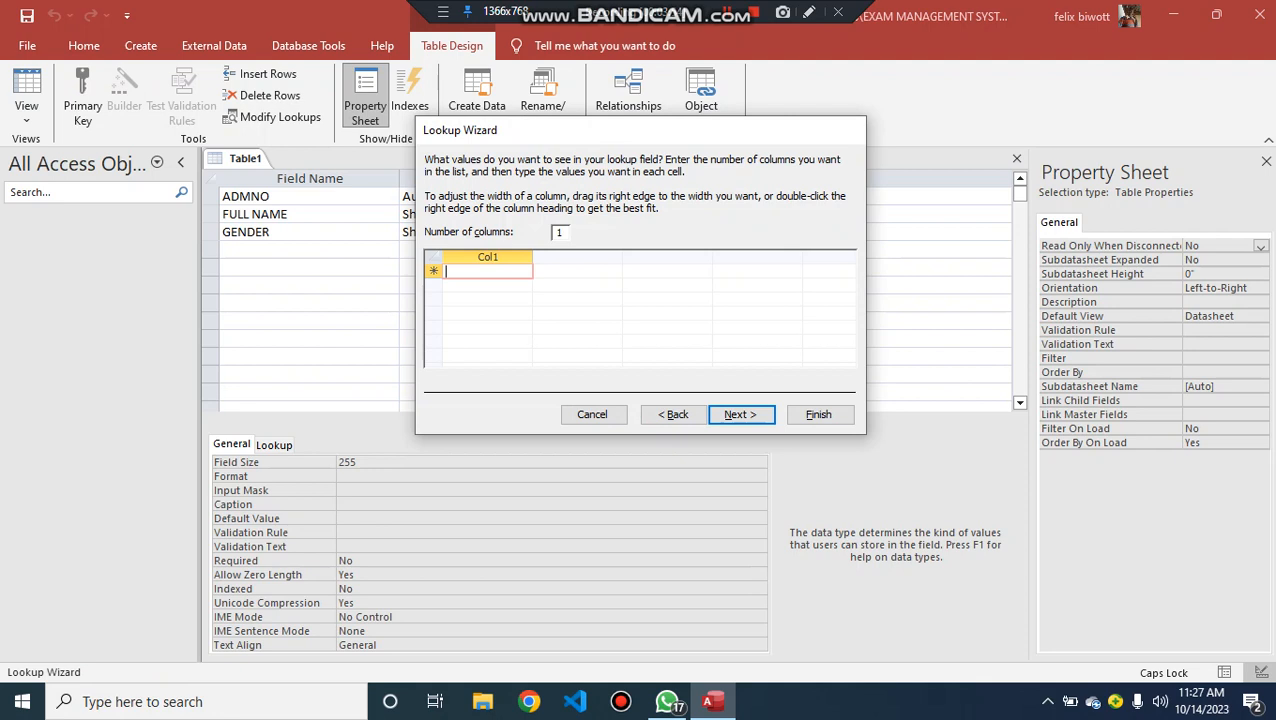
type("MA")
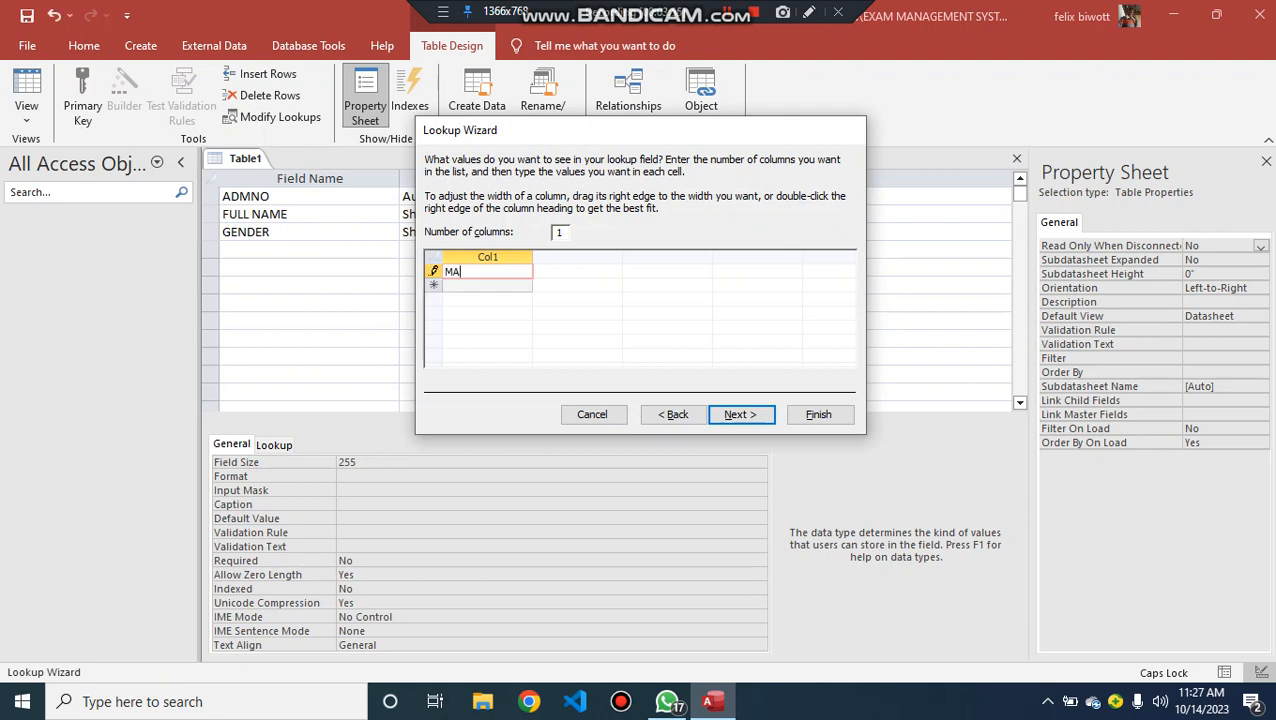
type("LE")
key("Tab")
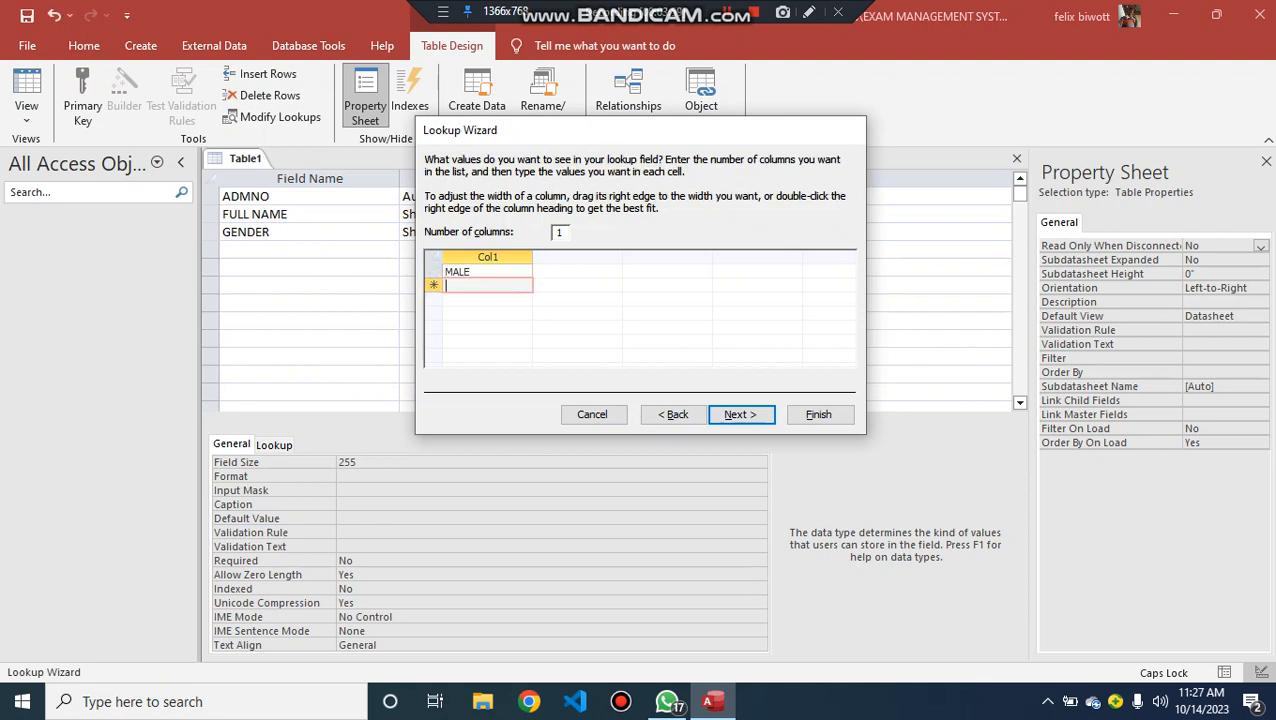
type("FEMALE")
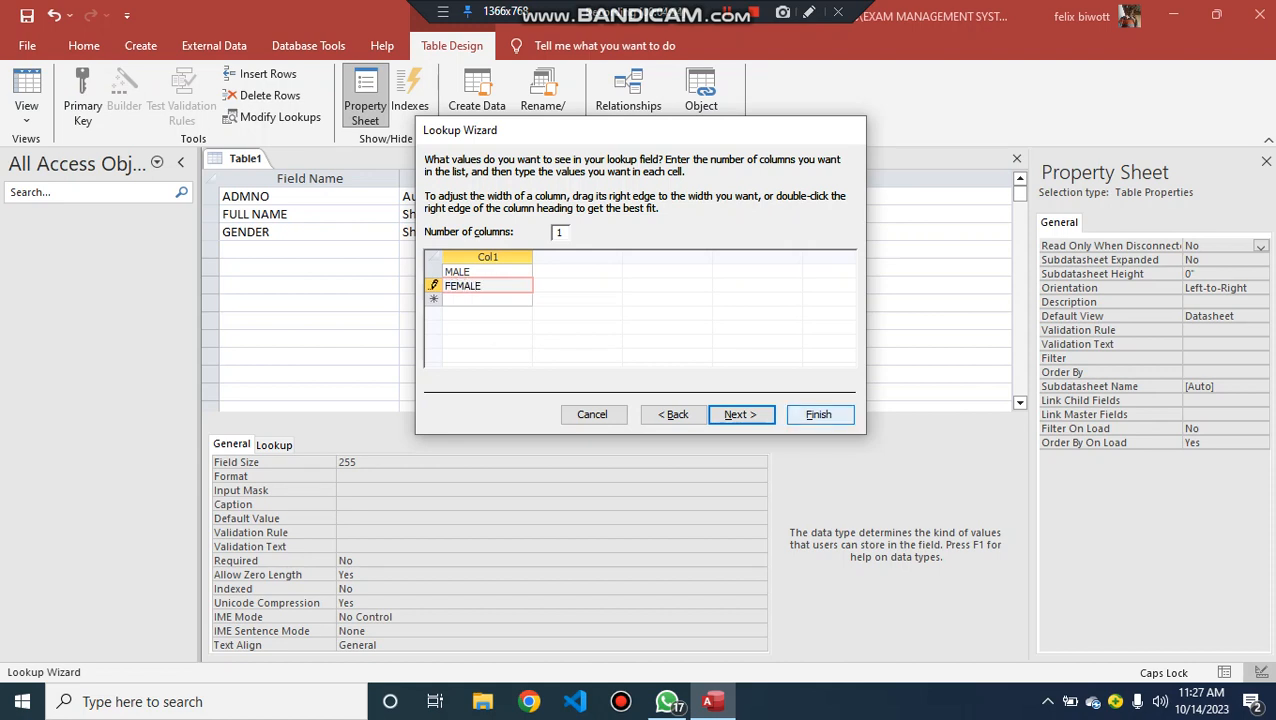
left_click(818, 414)
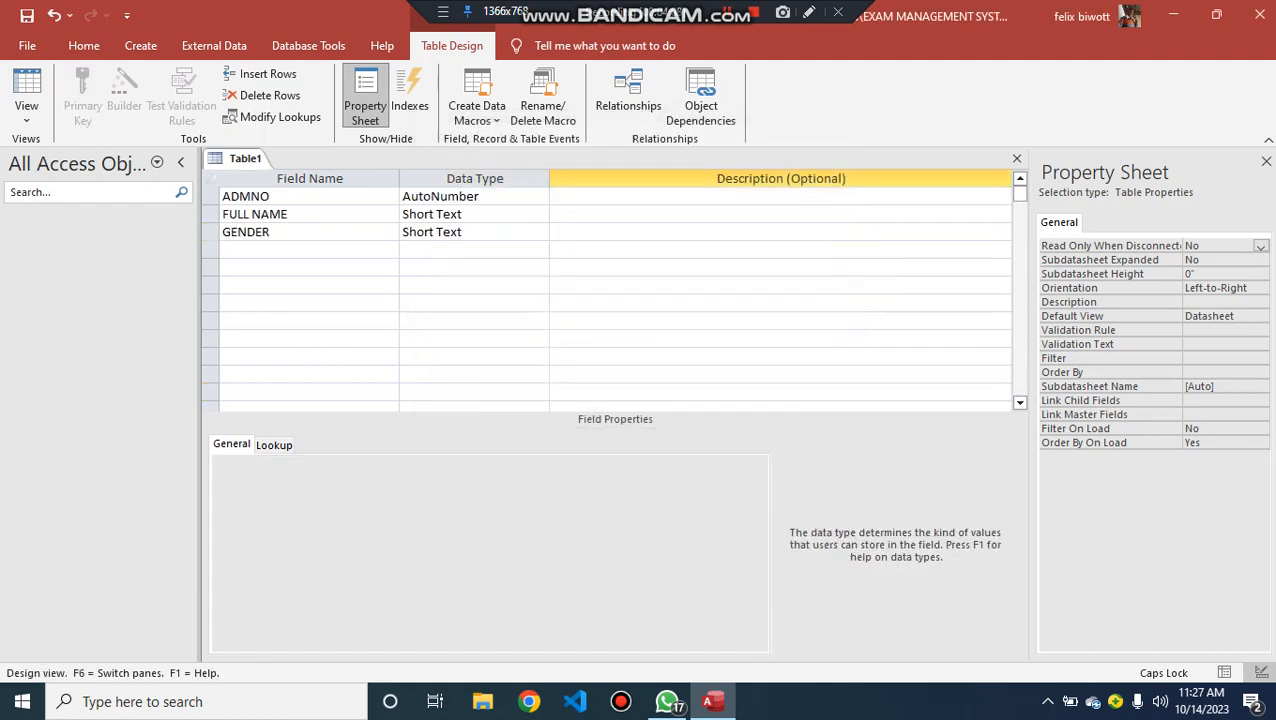
- Add a CLASS field below GENDER and start the Lookup Wizard for it, choosing to type in the values
left_click(295, 250)
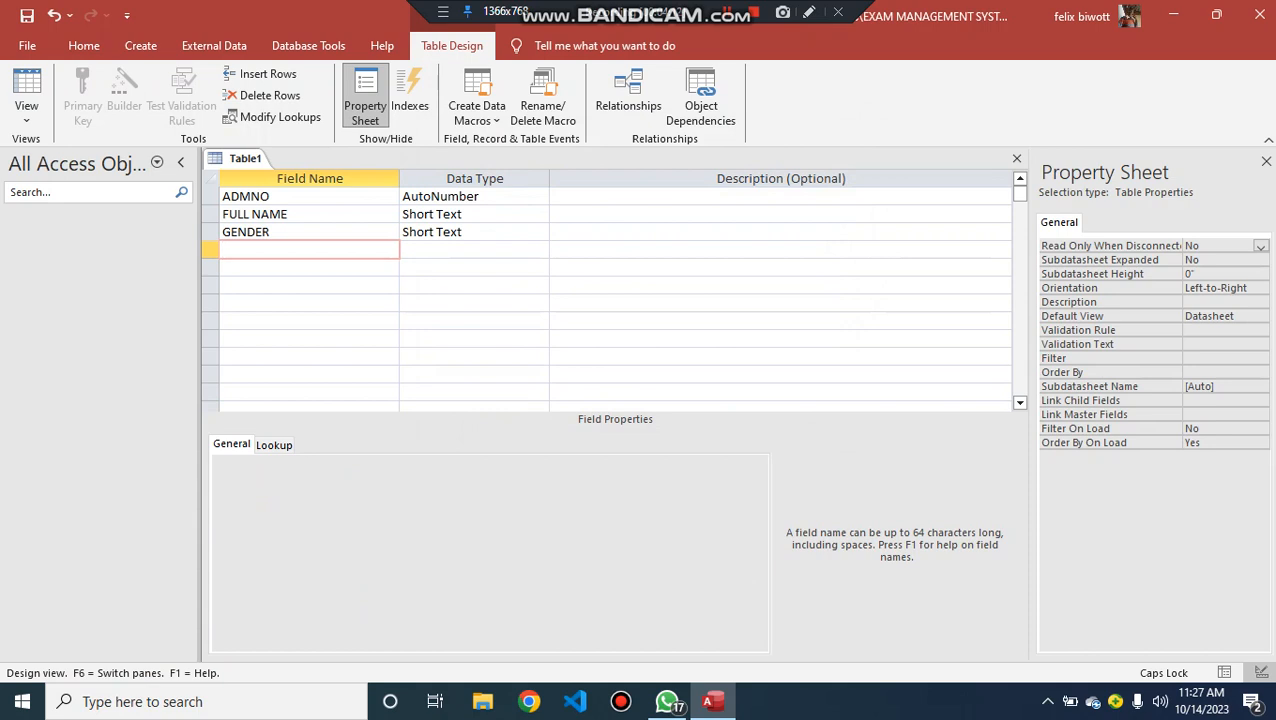
type("CLASS")
left_click(480, 250)
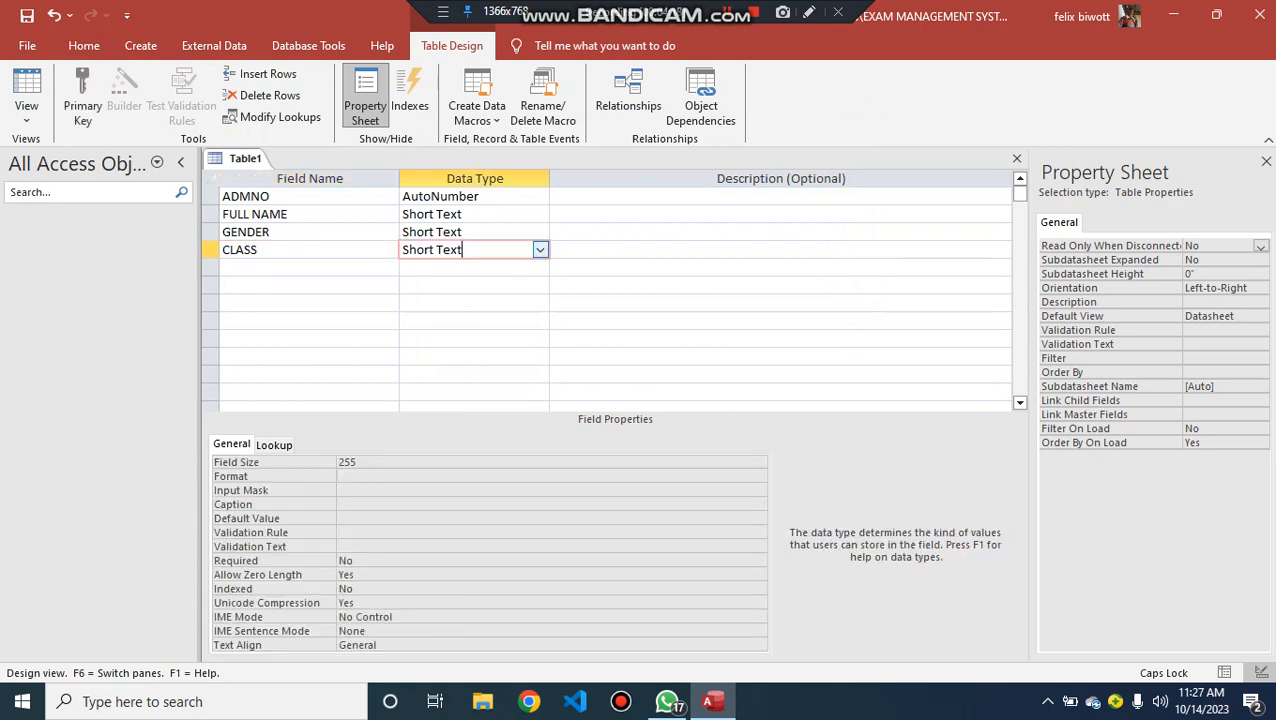
left_click(540, 250)
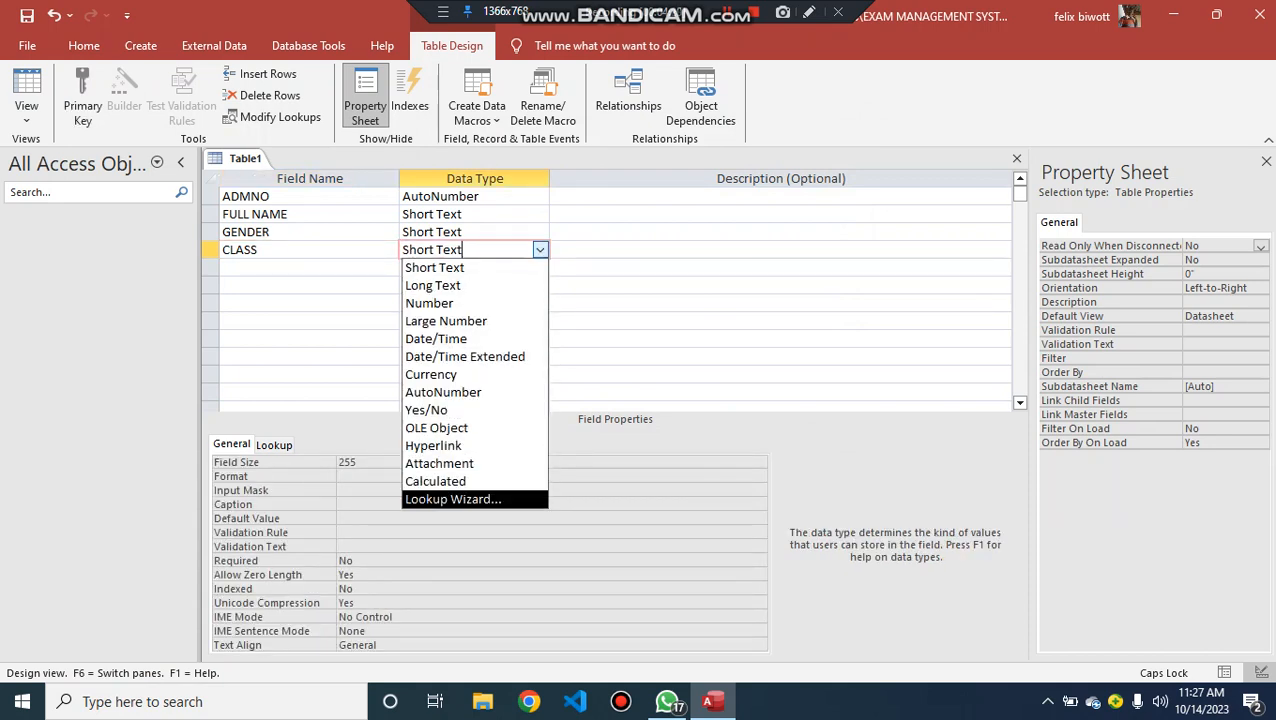
left_click(453, 499)
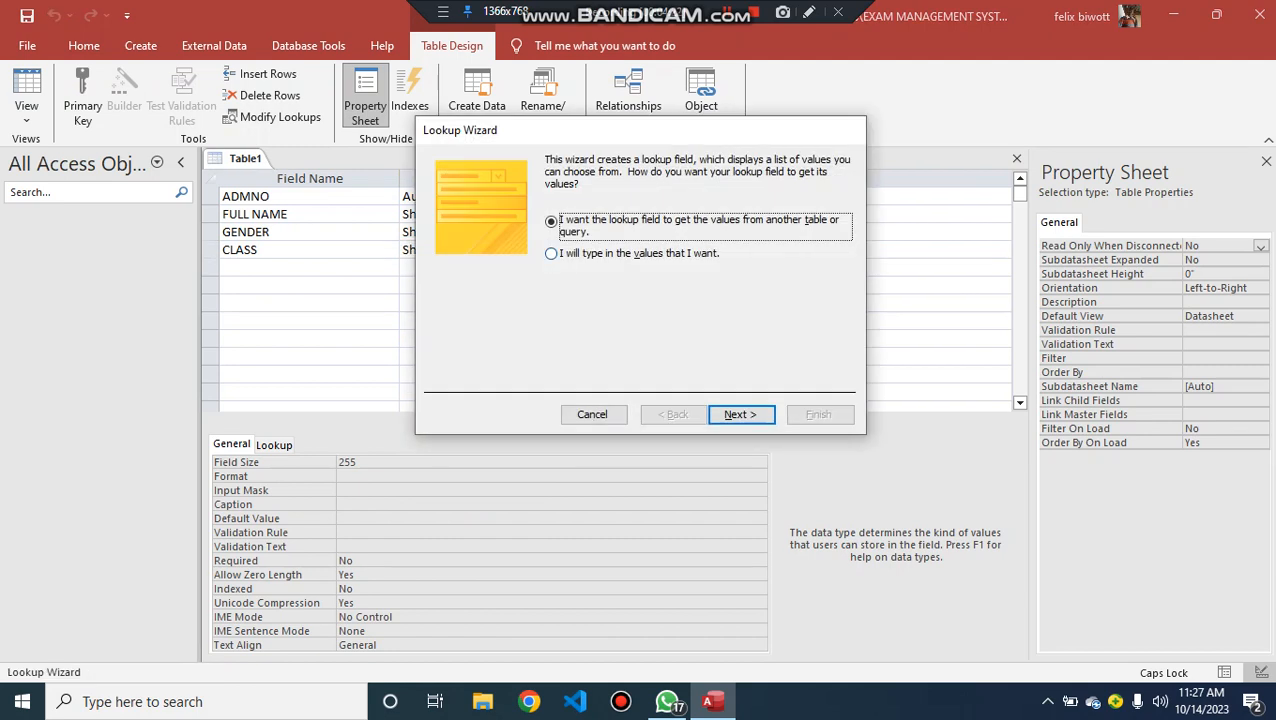
left_click(551, 253)
left_click(740, 414)
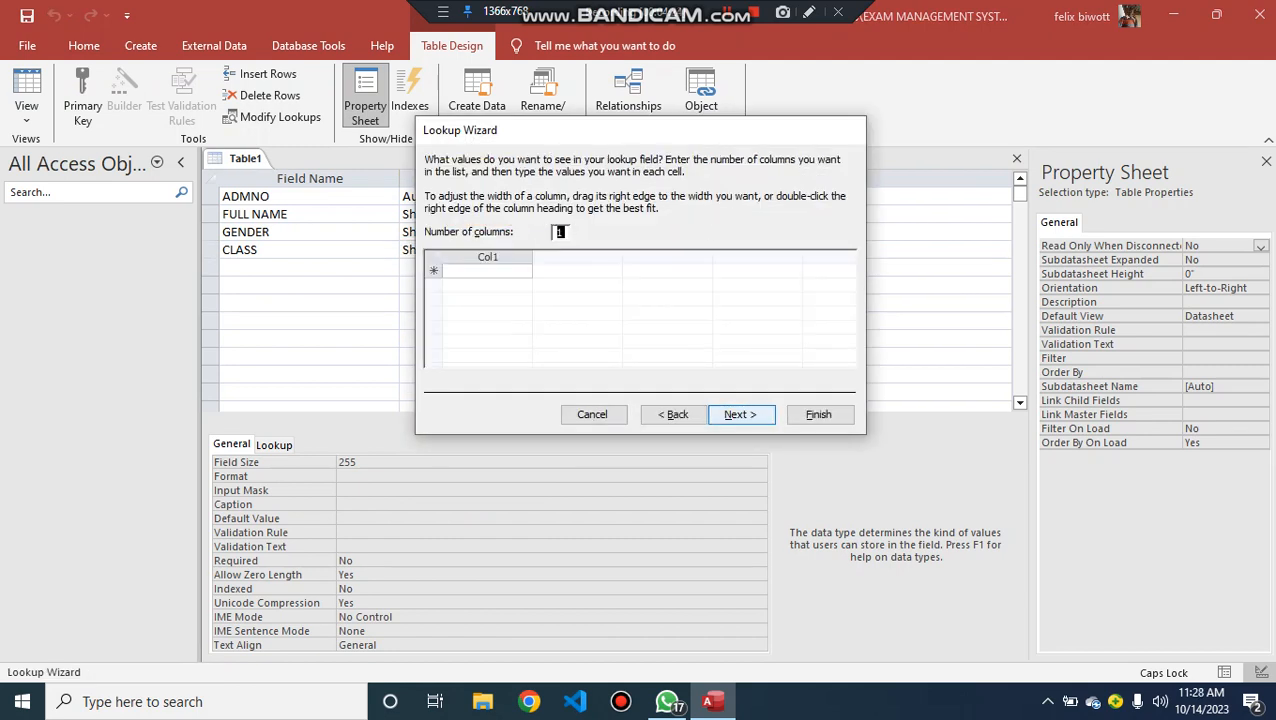
- Enter FORM 1, FORM 2, FORM 3 and FORM 4 as the CLASS lookup values and finish the wizard
key("Tab")
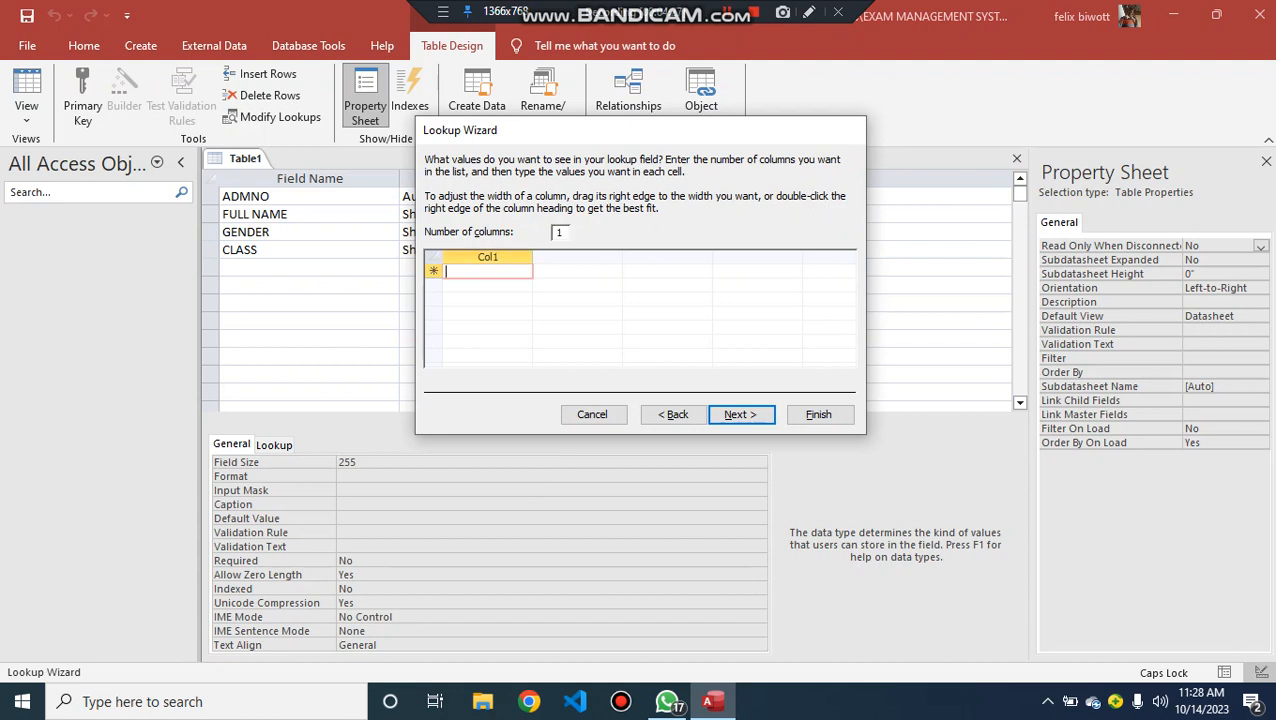
type("FOR")
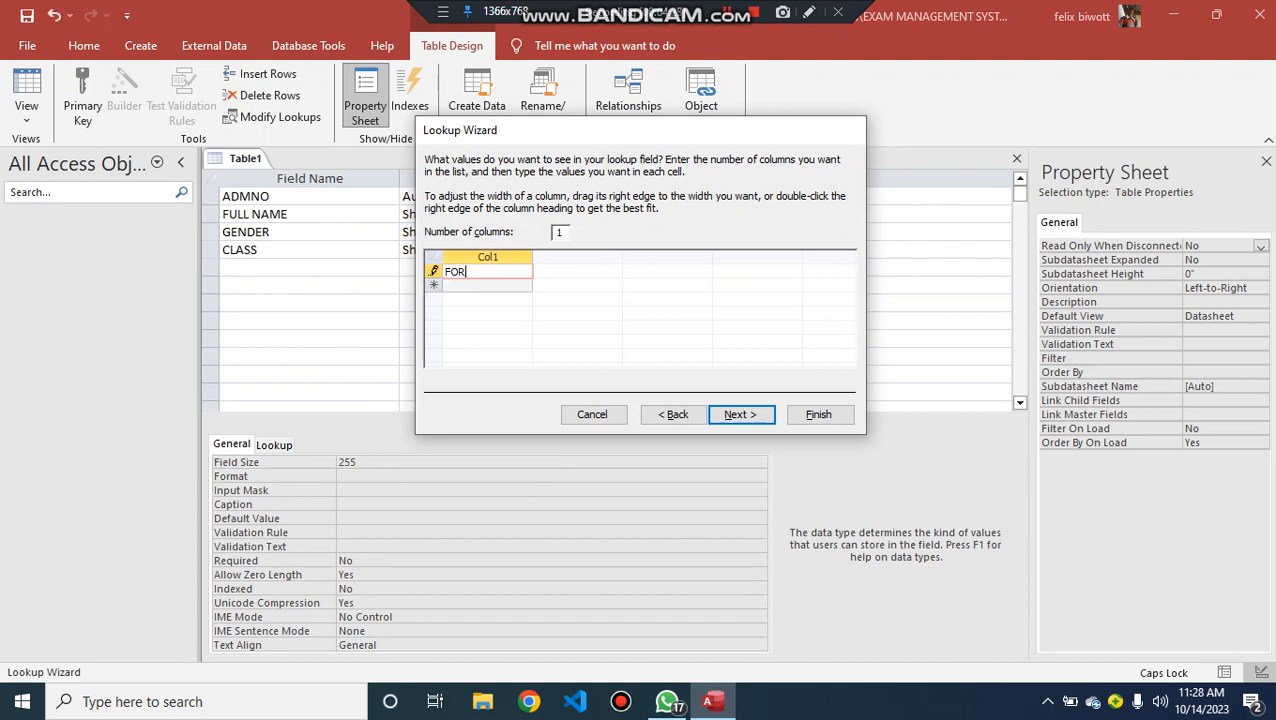
type("M 1")
key("Return")
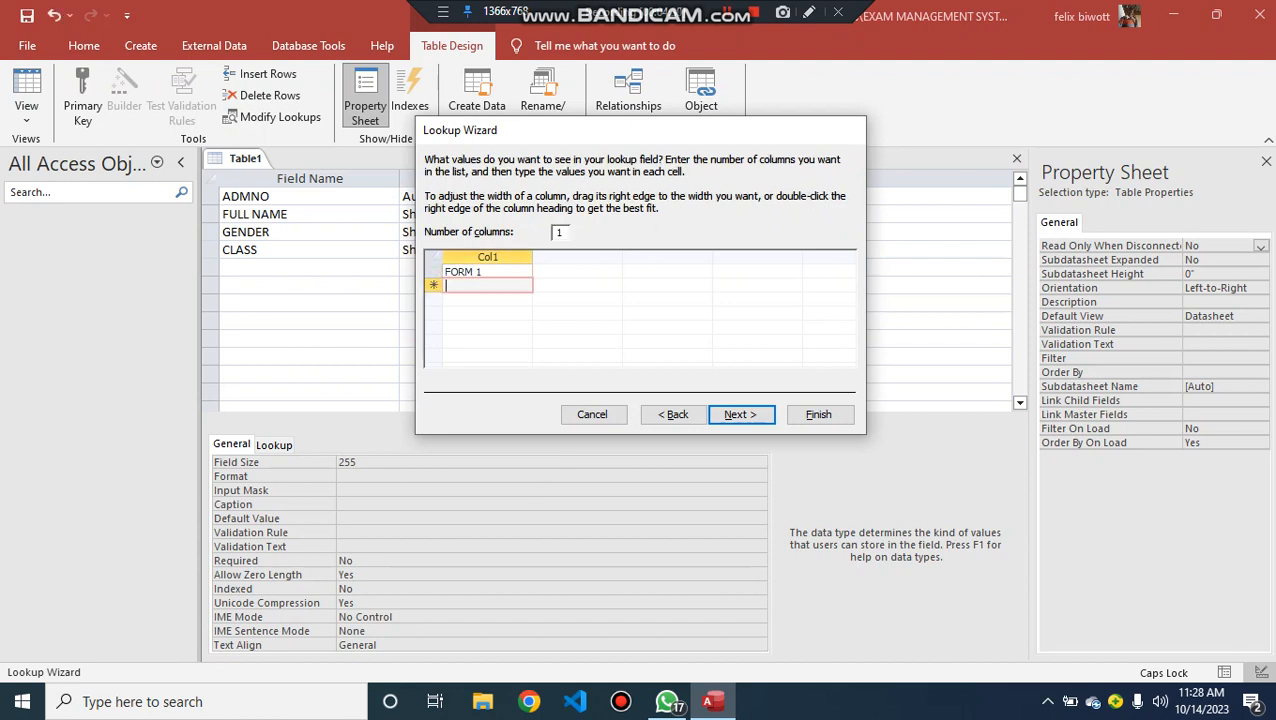
type("FORM 2")
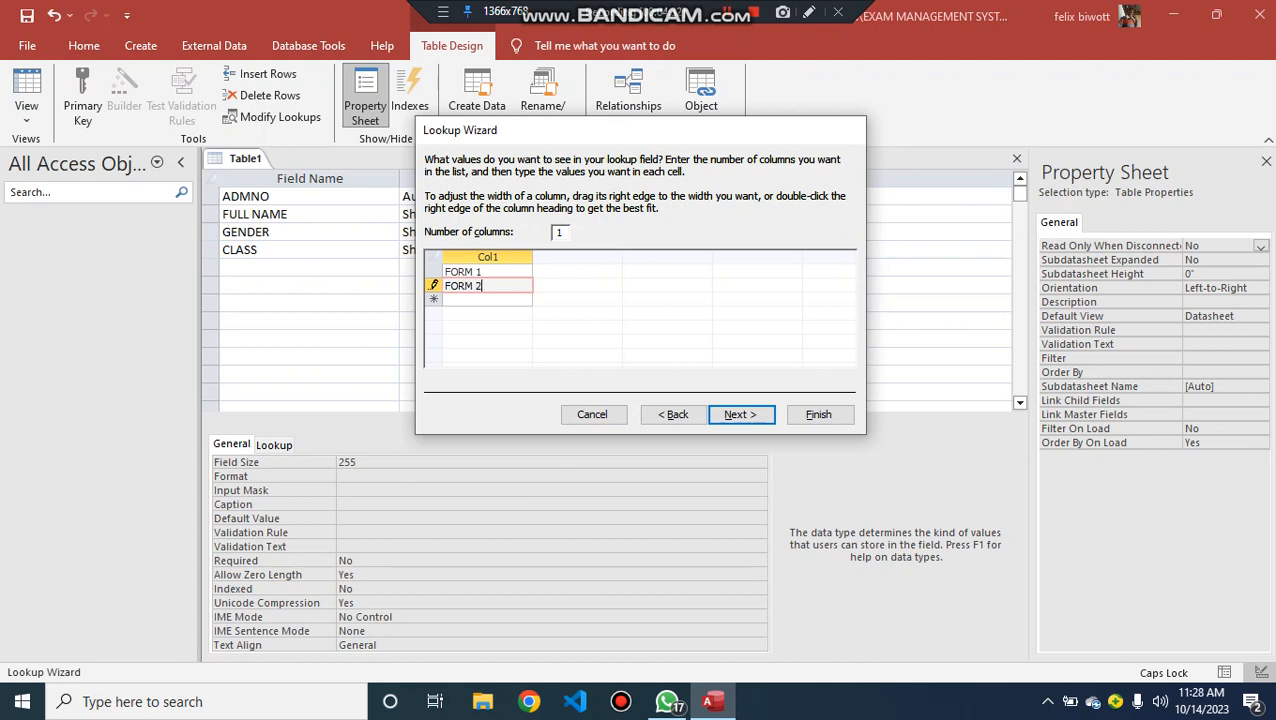
key("Return")
type("FOR")
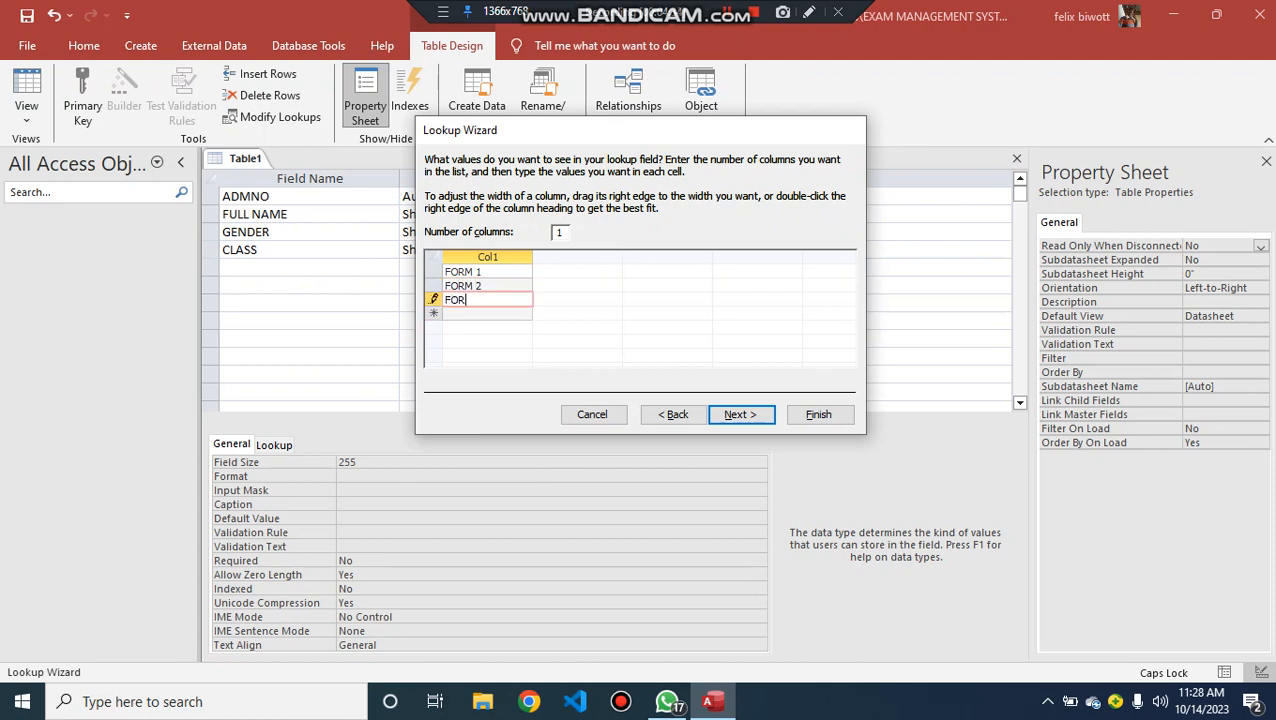
type("M 3")
key("Return")
type("FO")
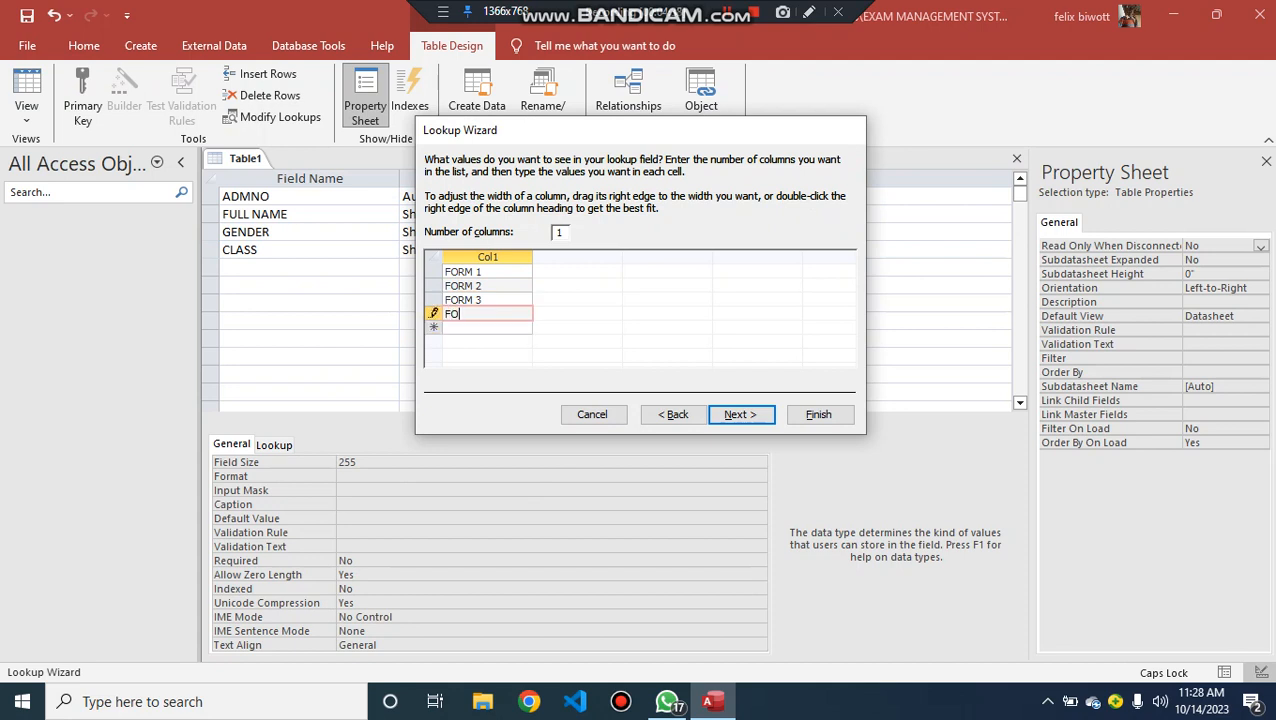
type("RM 4")
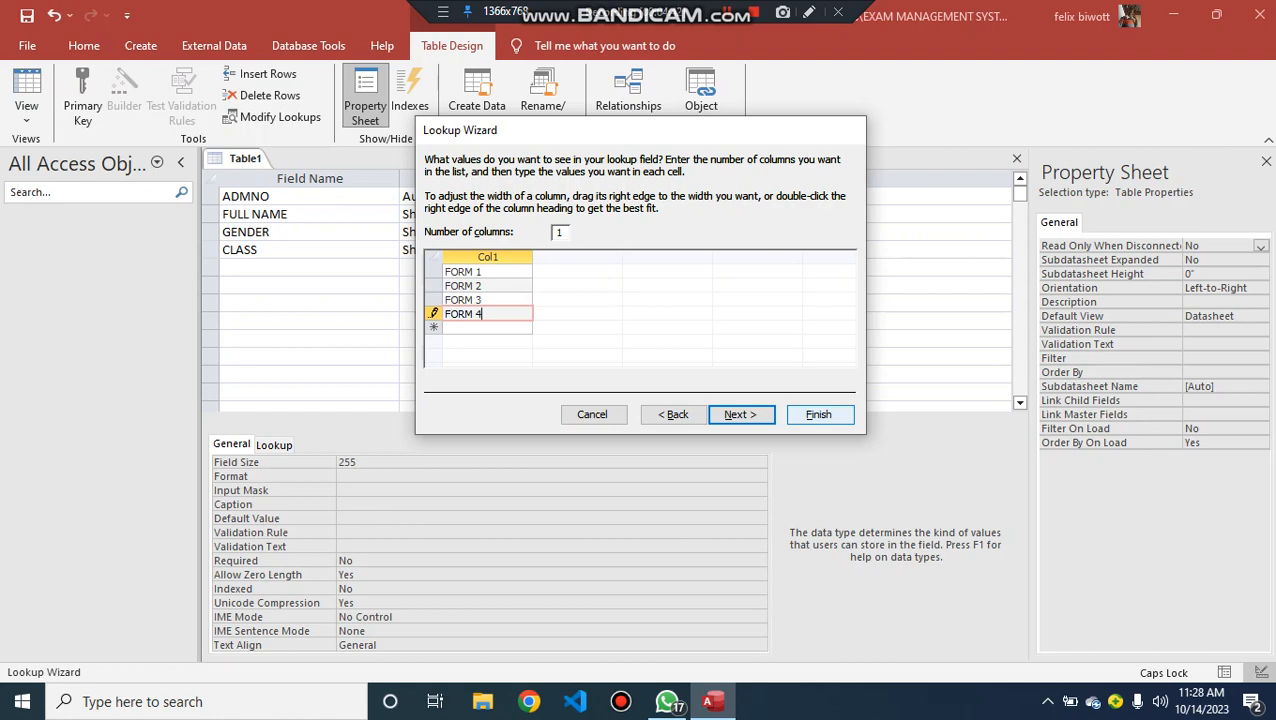
left_click(818, 414)
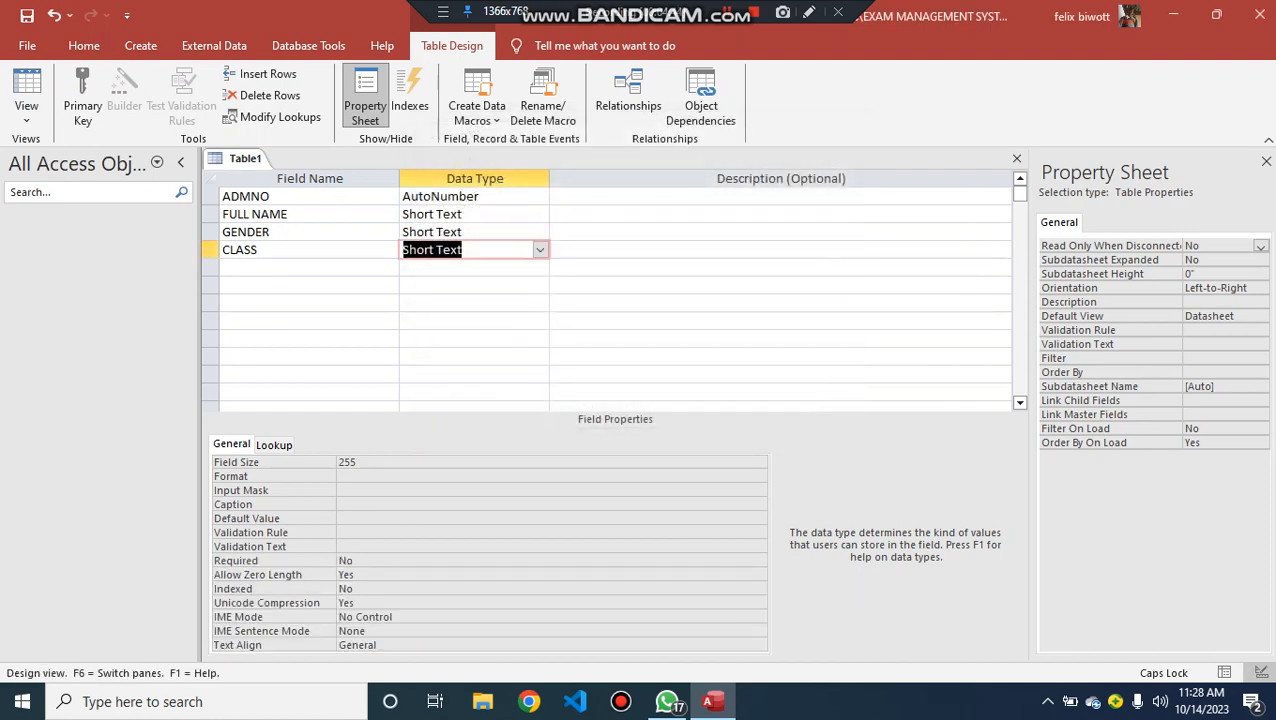
- Add a STREAM field below CLASS and start the Lookup Wizard for it, choosing to type in the values
left_click(285, 268)
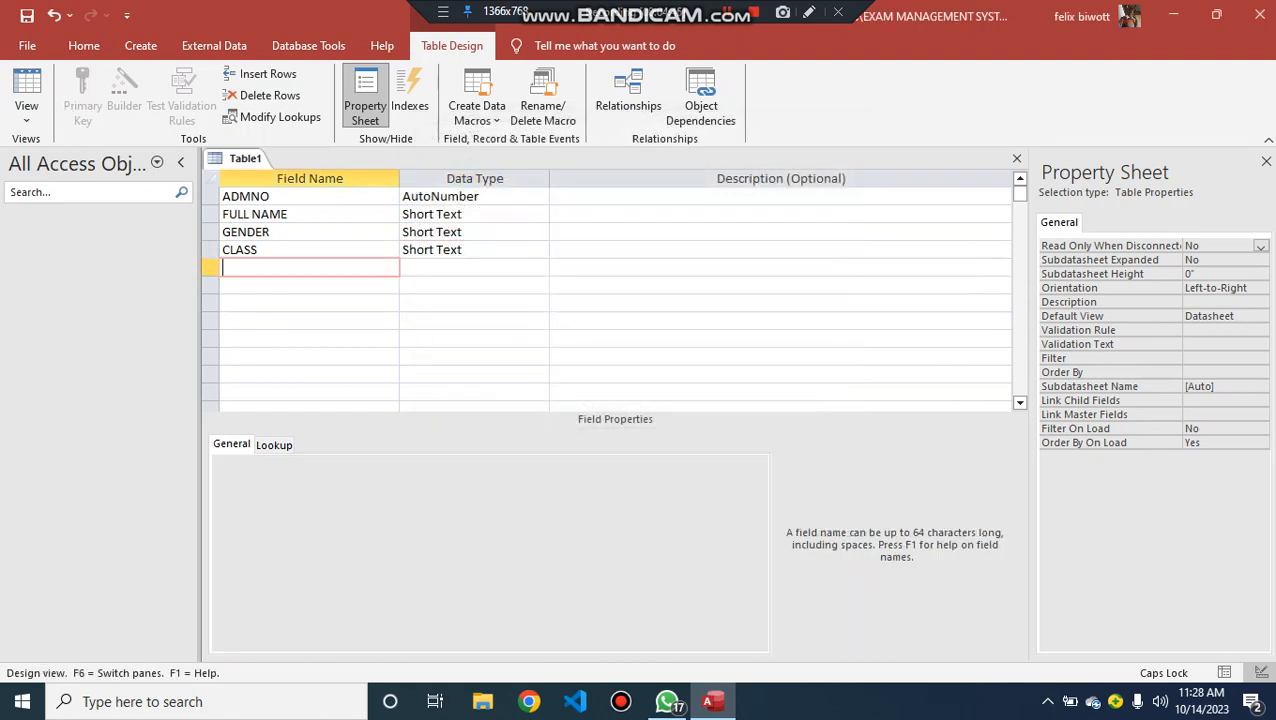
type("STREAM")
key("Tab")
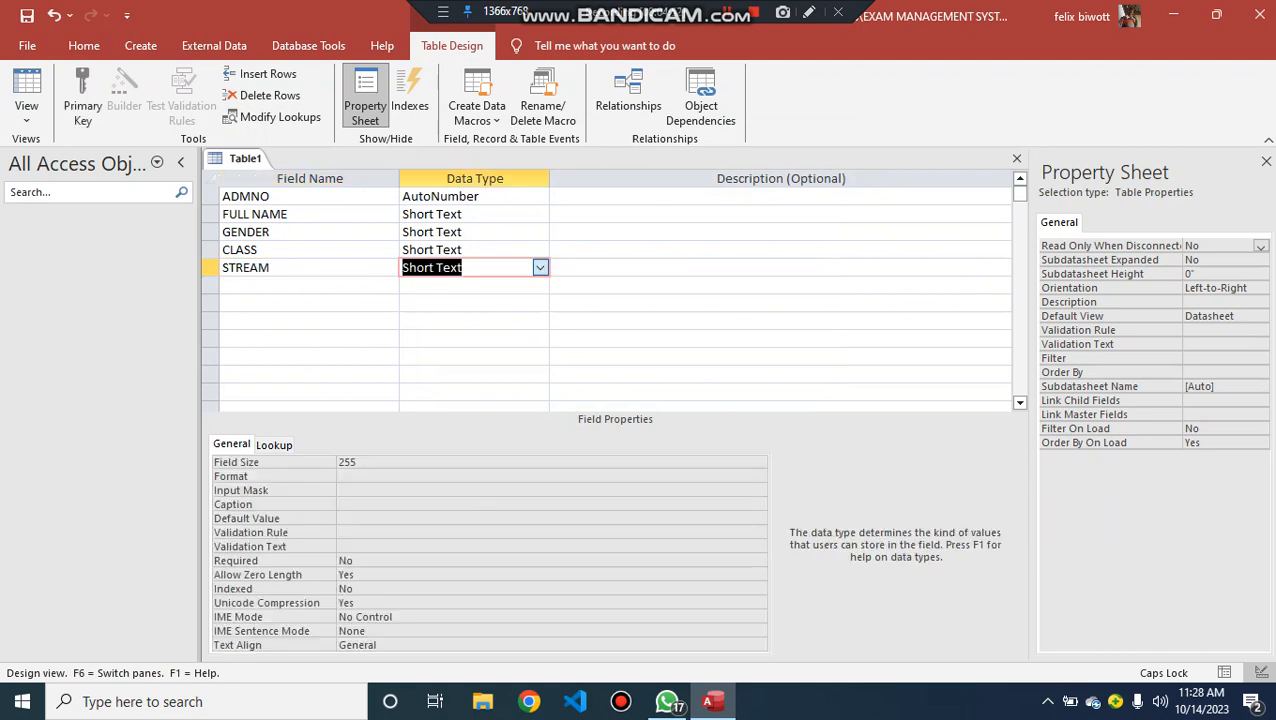
left_click(540, 267)
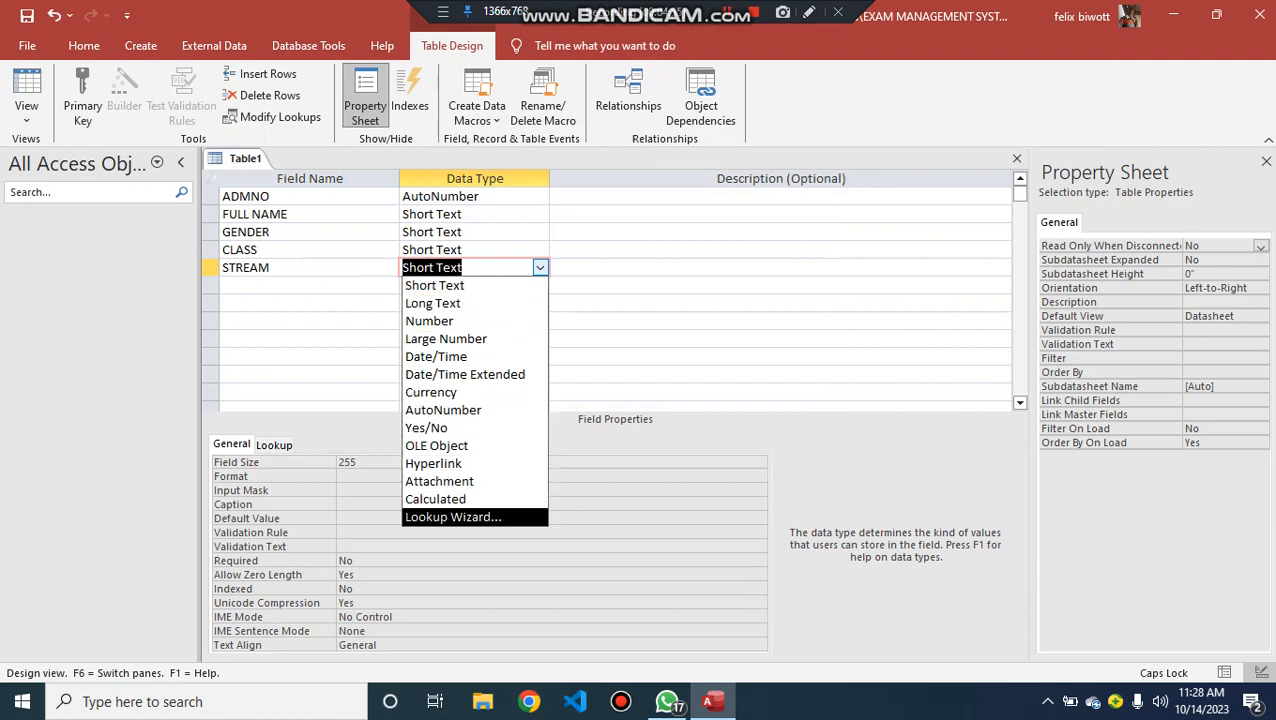
key("Return")
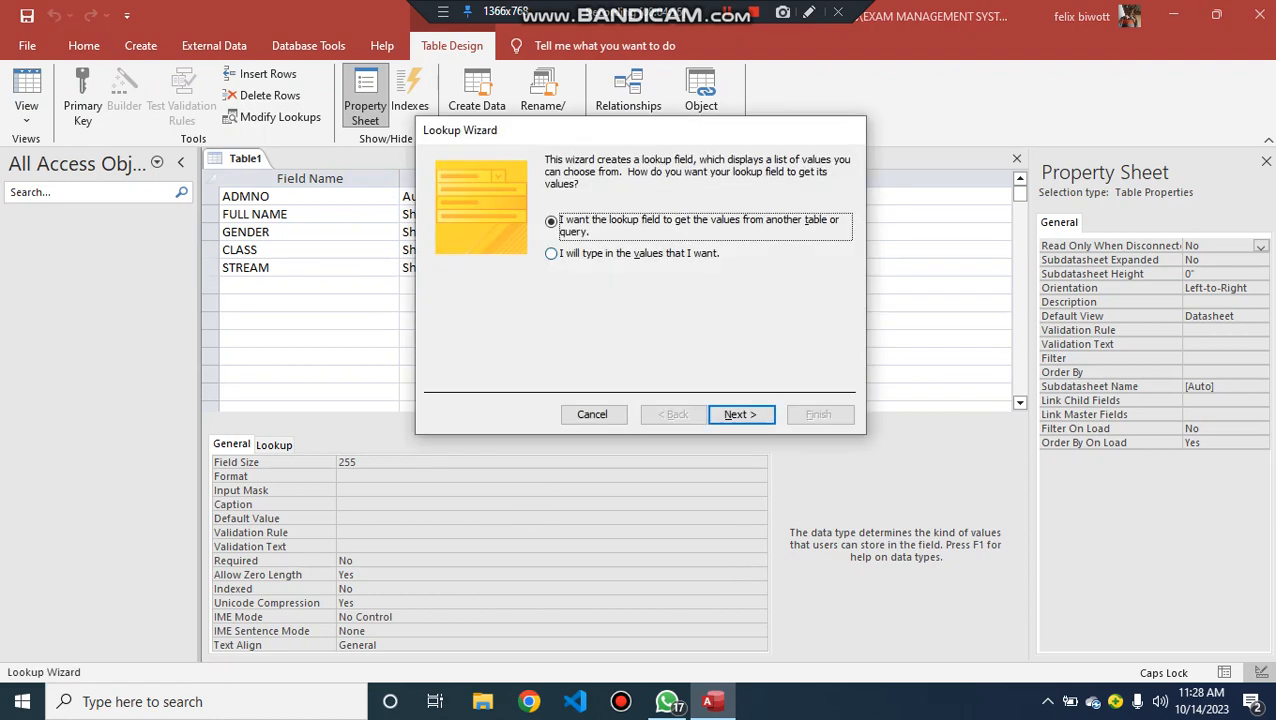
left_click(551, 254)
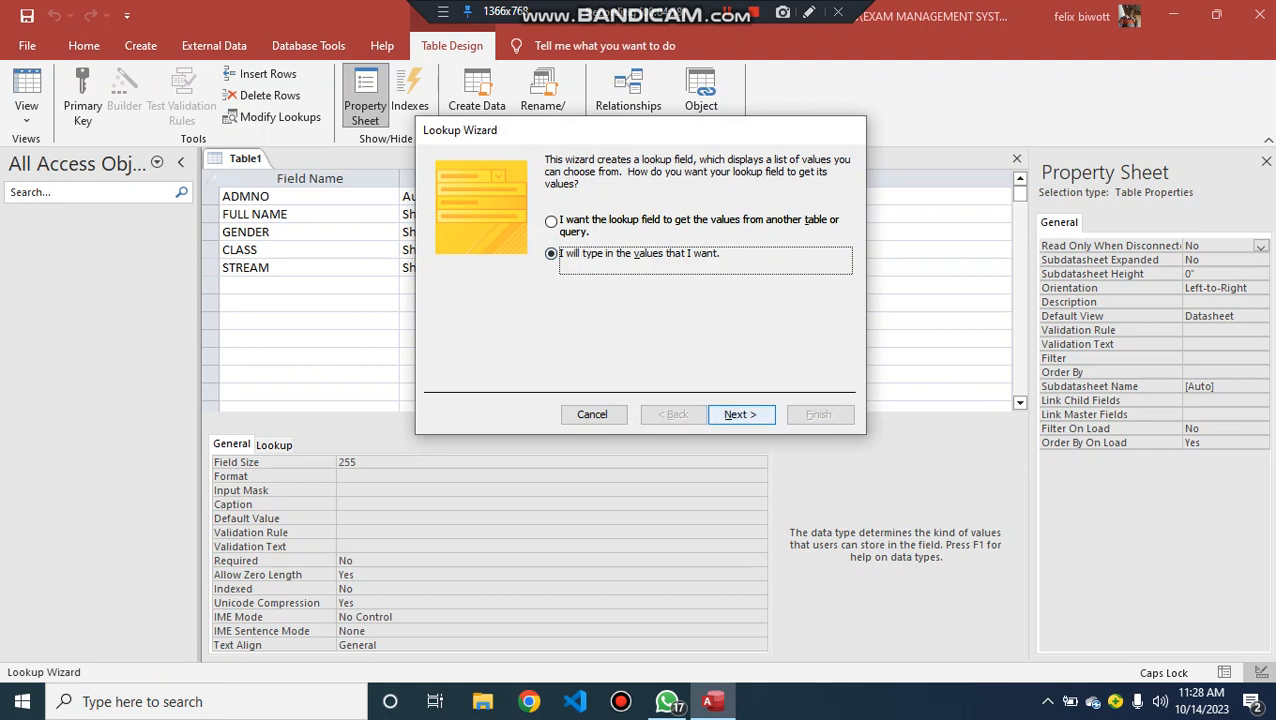
left_click(741, 414)
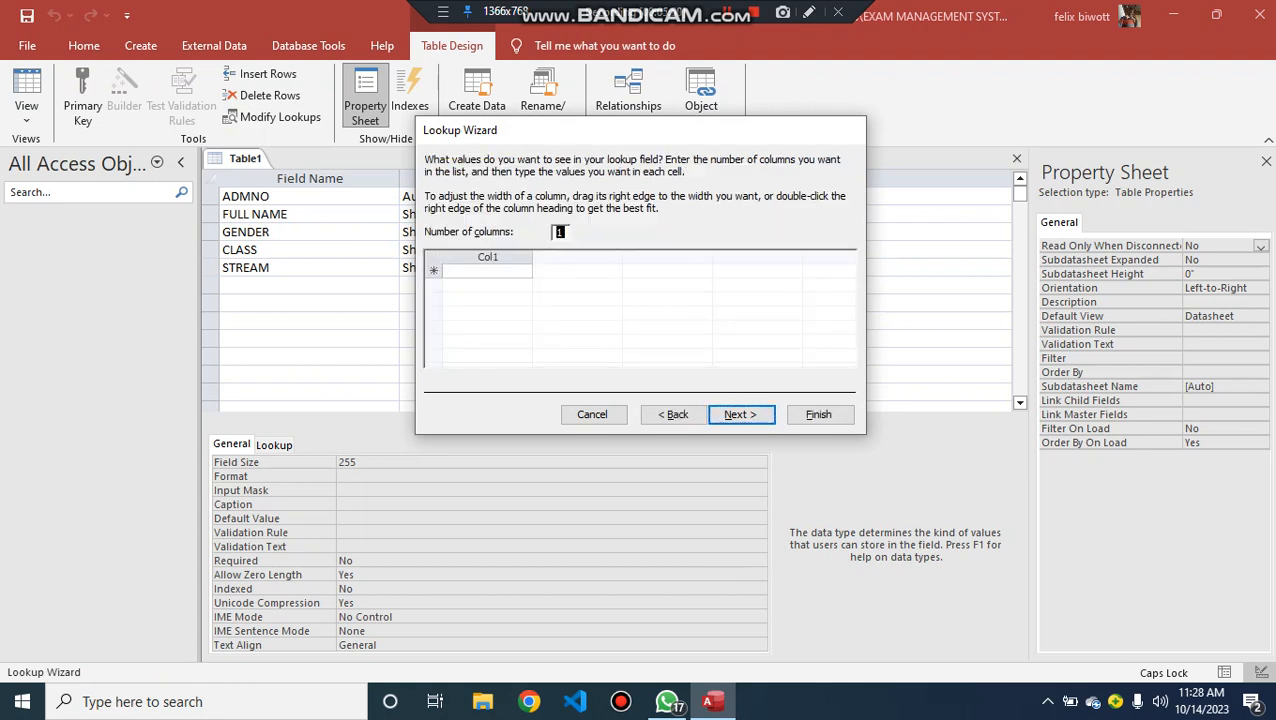
- Enter WINNERS, YELLOW and BLUE as the STREAM lookup values and finish the wizard
key("Tab")
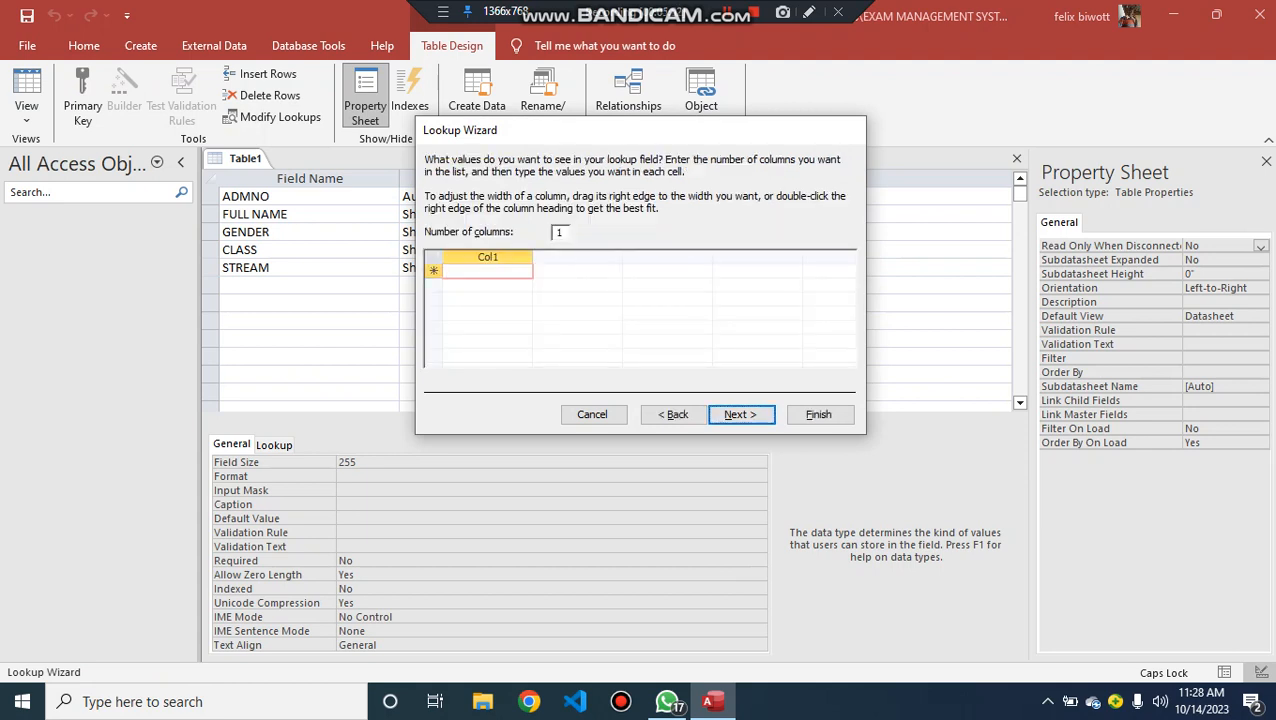
type("W")
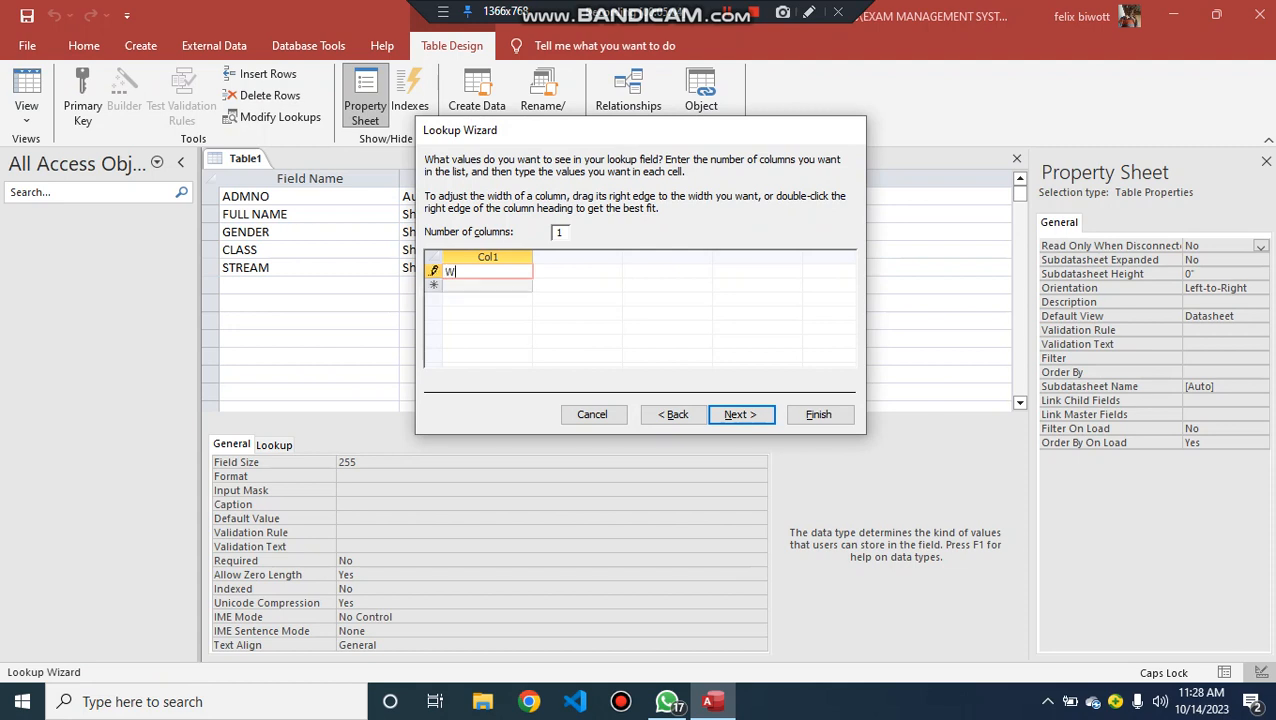
type("INNERS")
key("Return")
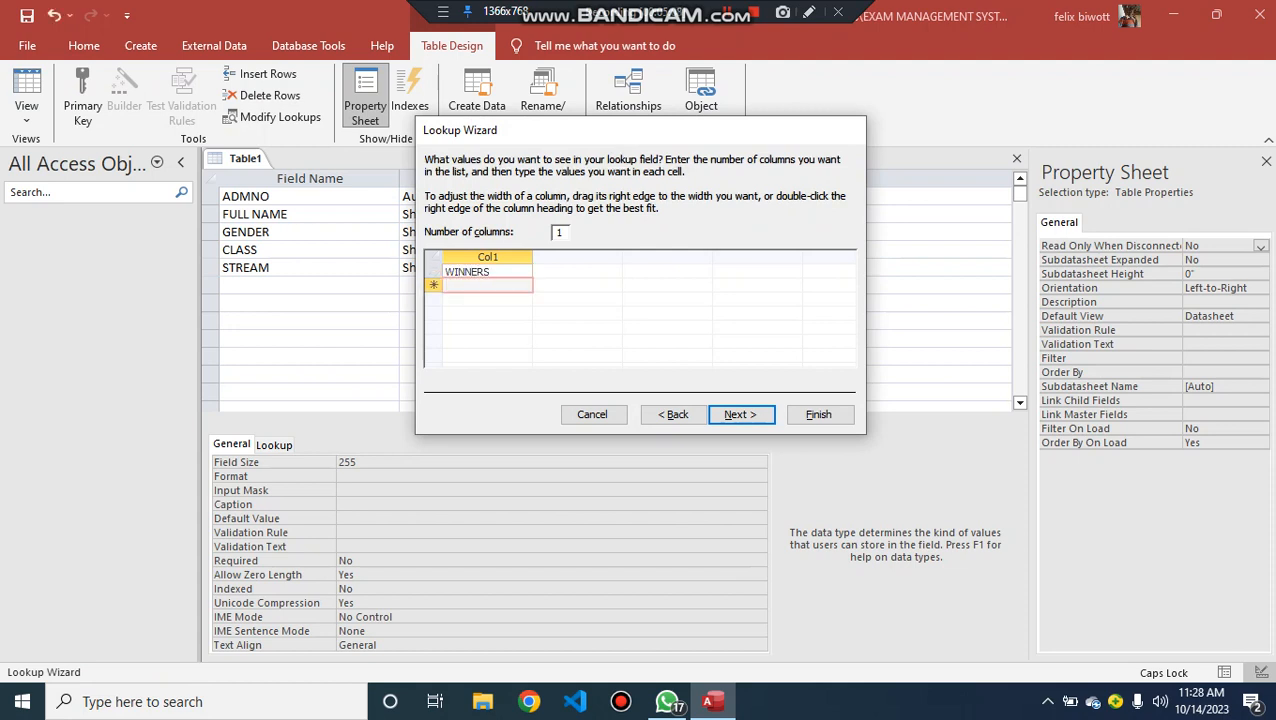
type("YELLOW")
key("Return")
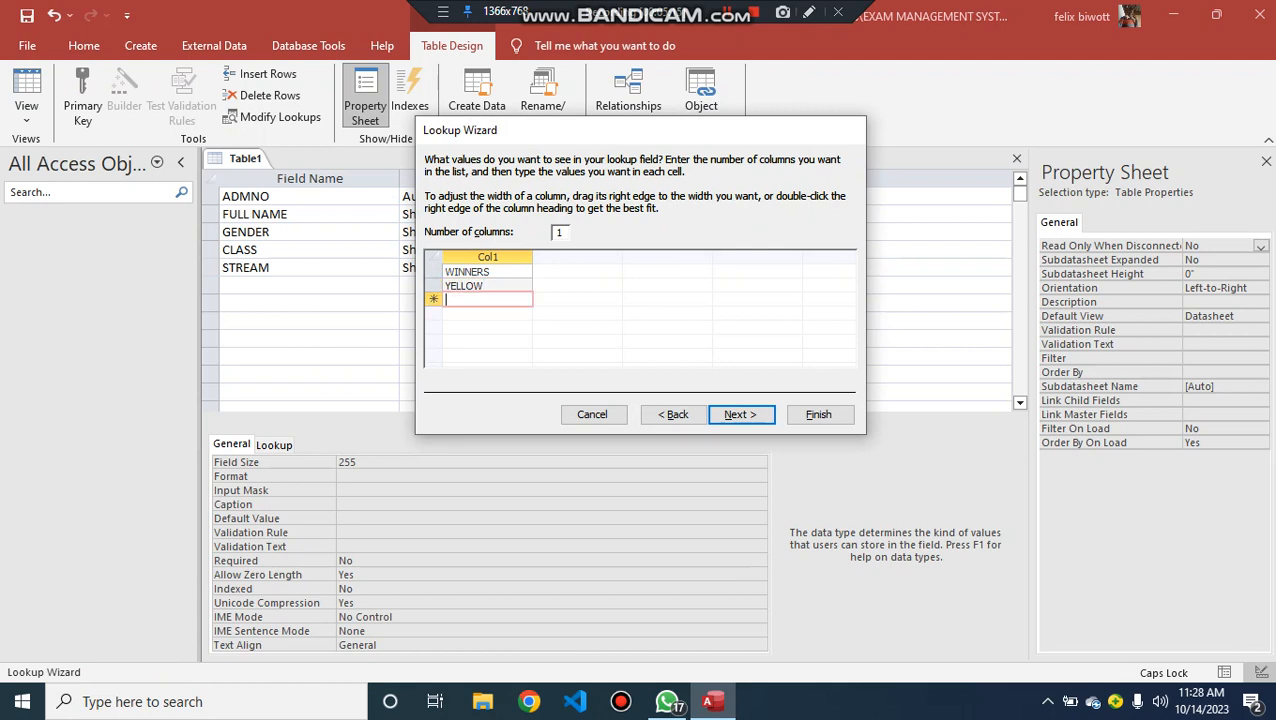
type("BLUE")
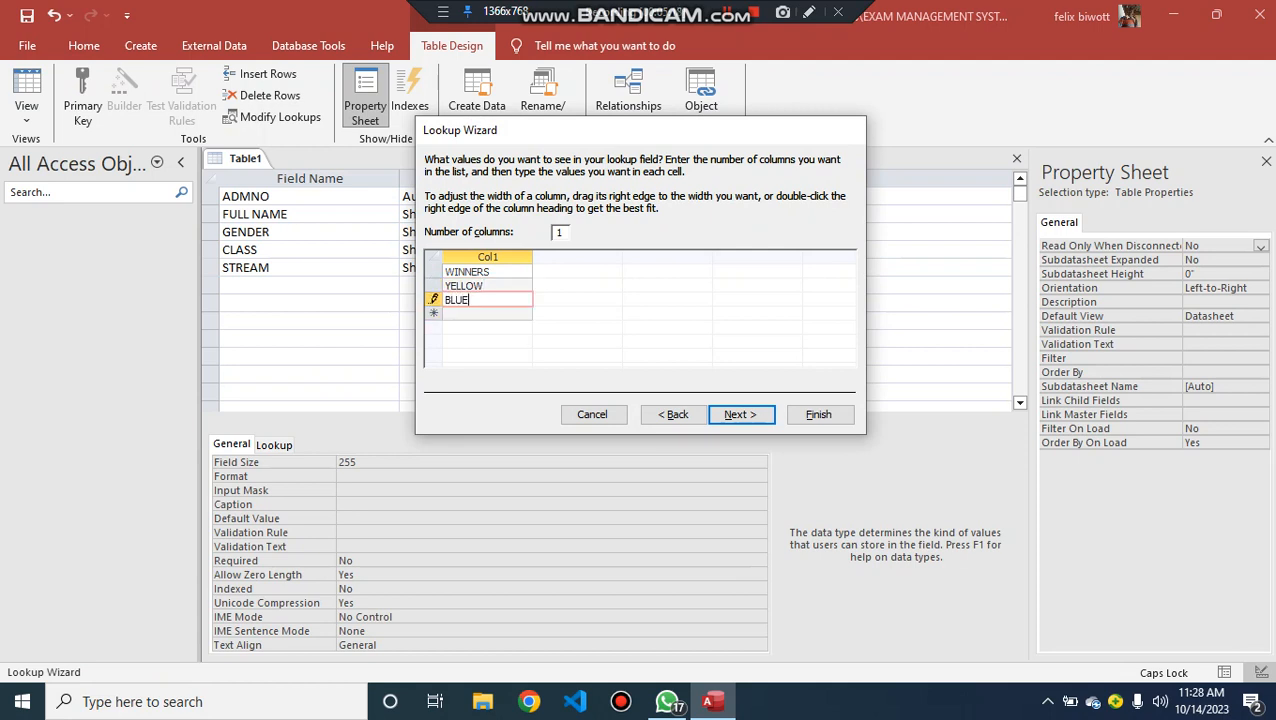
left_click(818, 414)
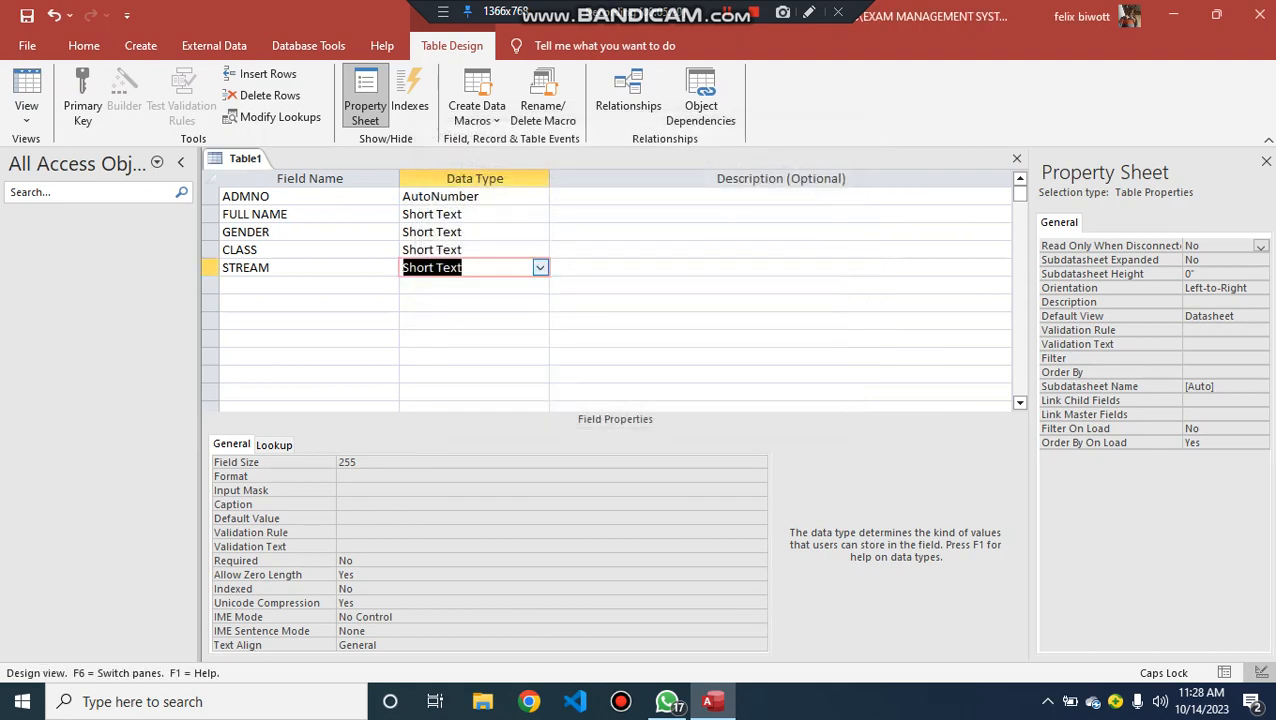
- Add the subject fields MATHEMATICS, ENGLISH and KISWAHILI below the STREAM field
left_click(300, 285)
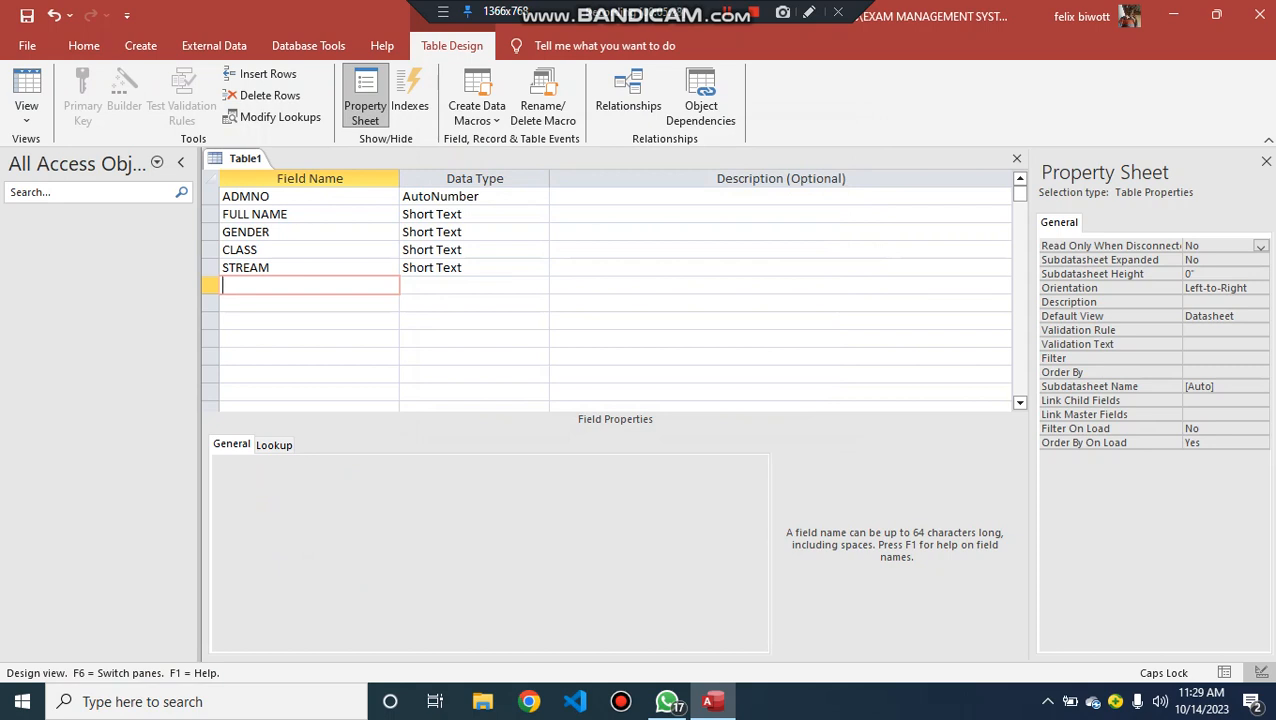
type("MATHEMATICS")
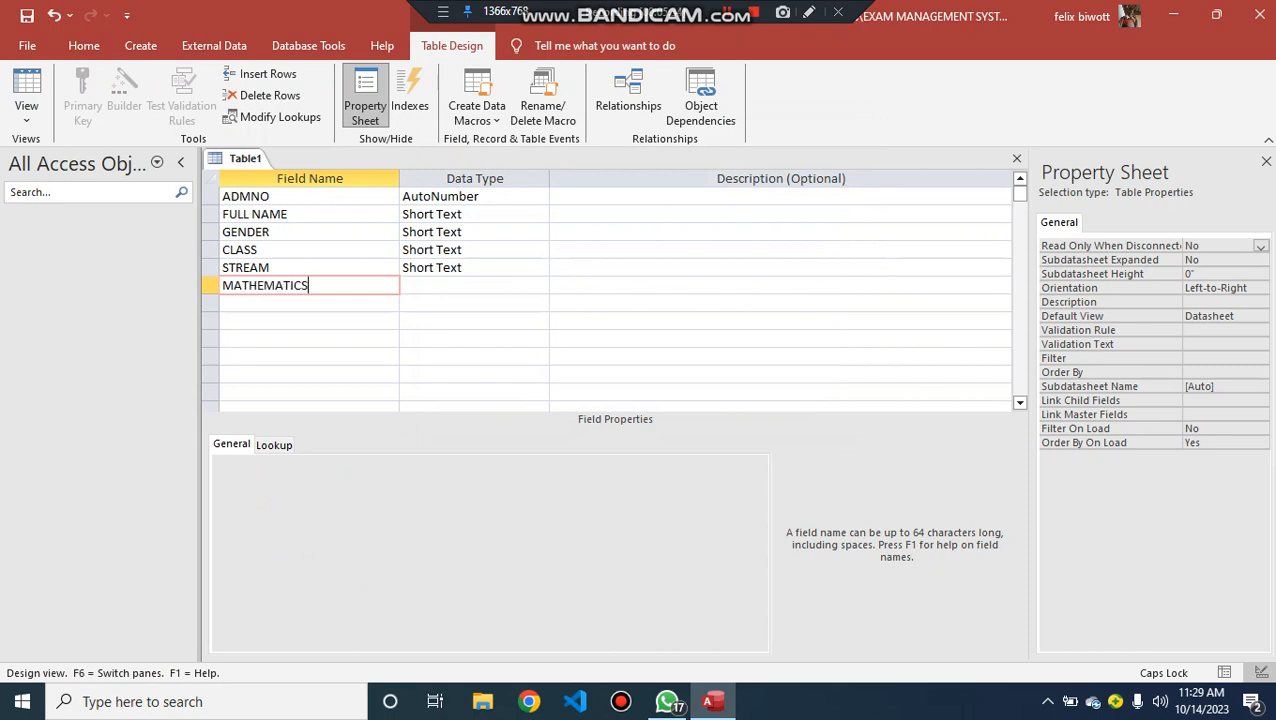
key("Down")
type("E")
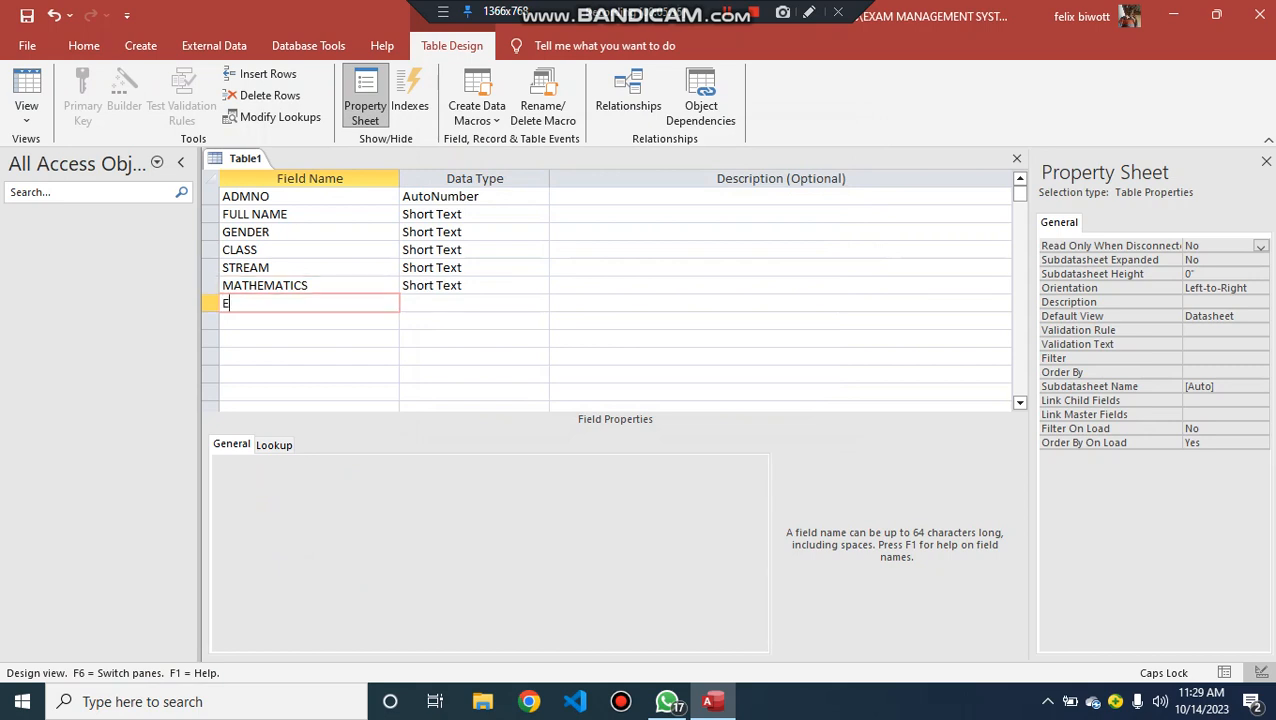
type("NGLISH")
key("Down")
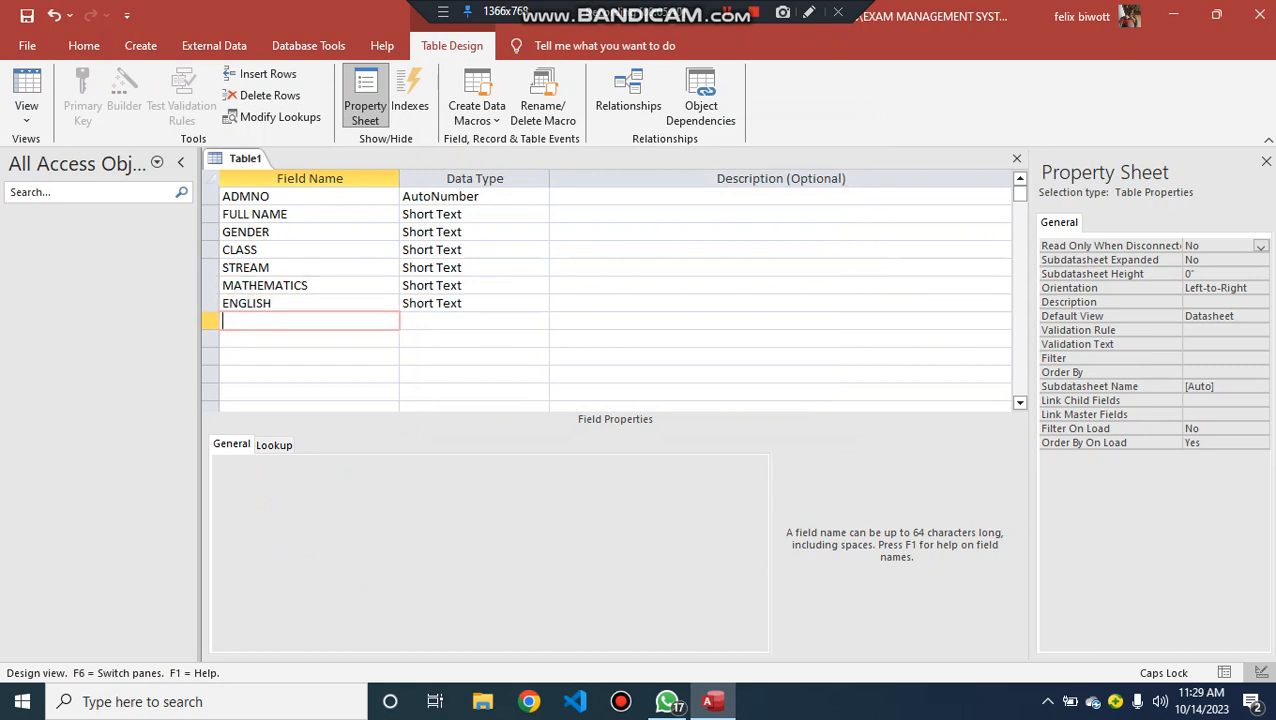
type("KISWAHILI")
- Set the data type of the MATHEMATICS, ENGLISH and KISWAHILI fields to Number
key("Tab")
key("Up")
key("Up")
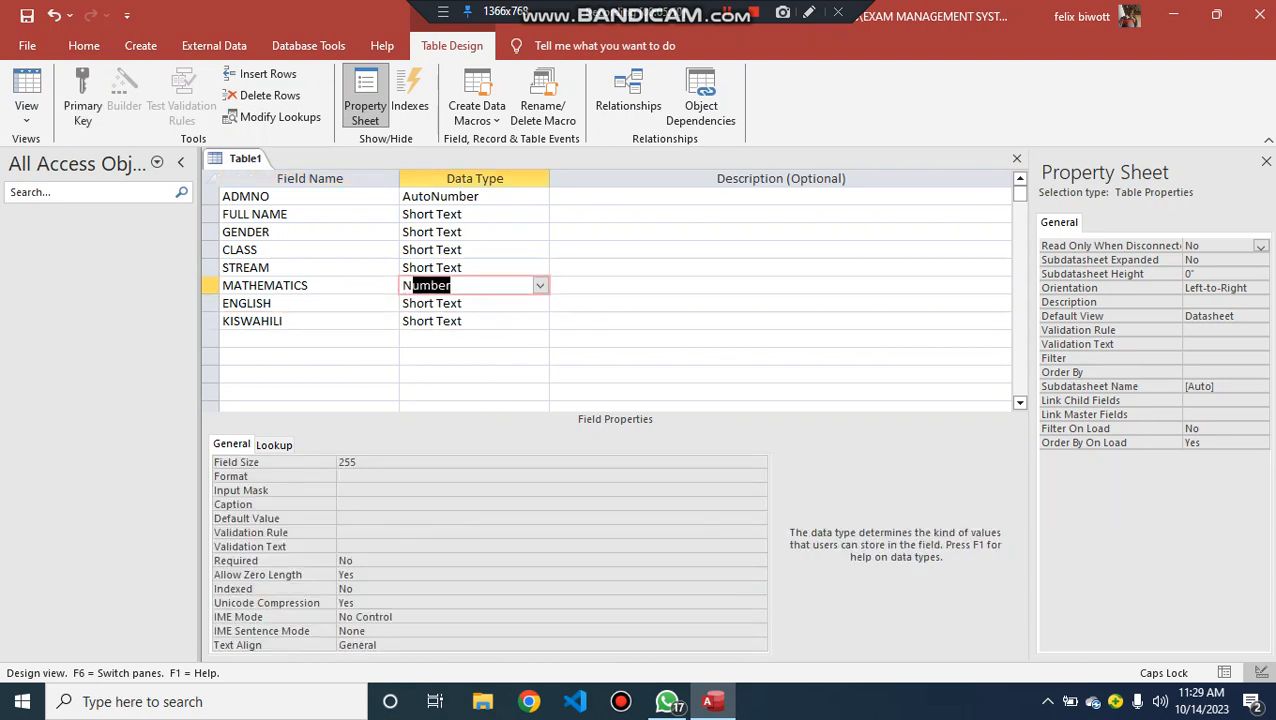
type("N")
key("Down")
type("N")
key("Down")
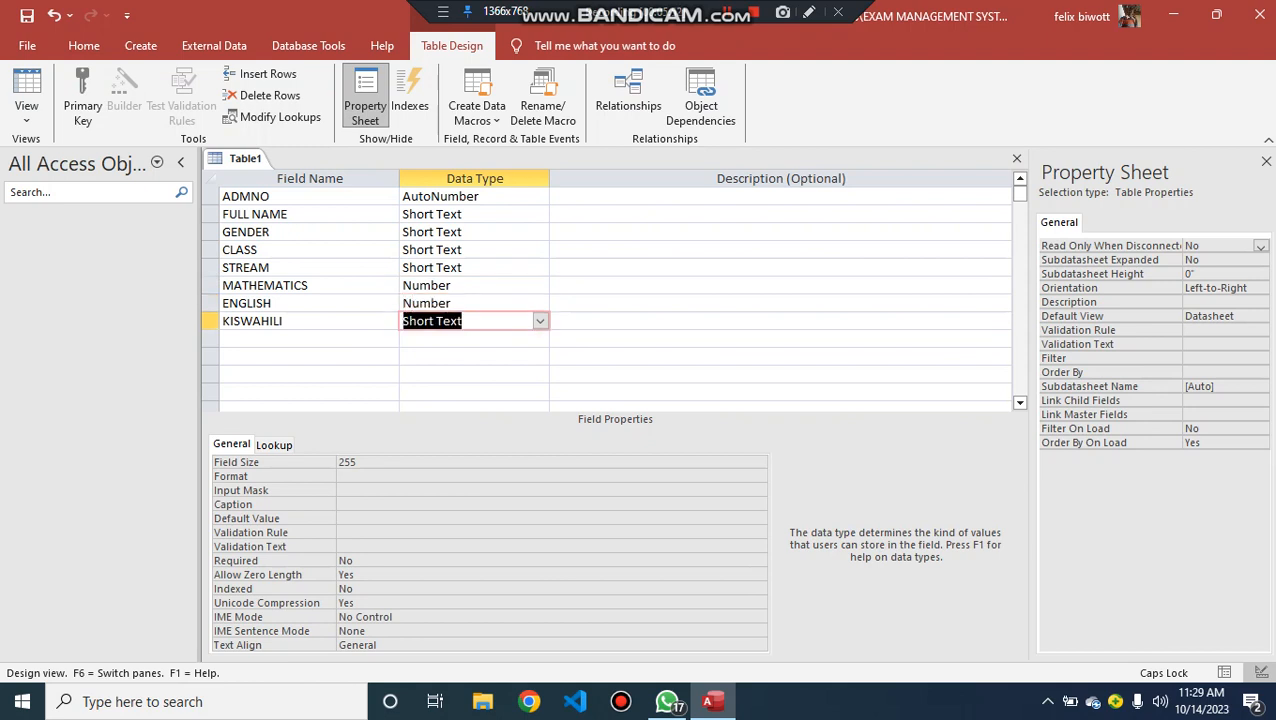
type("Number")
key("Down")
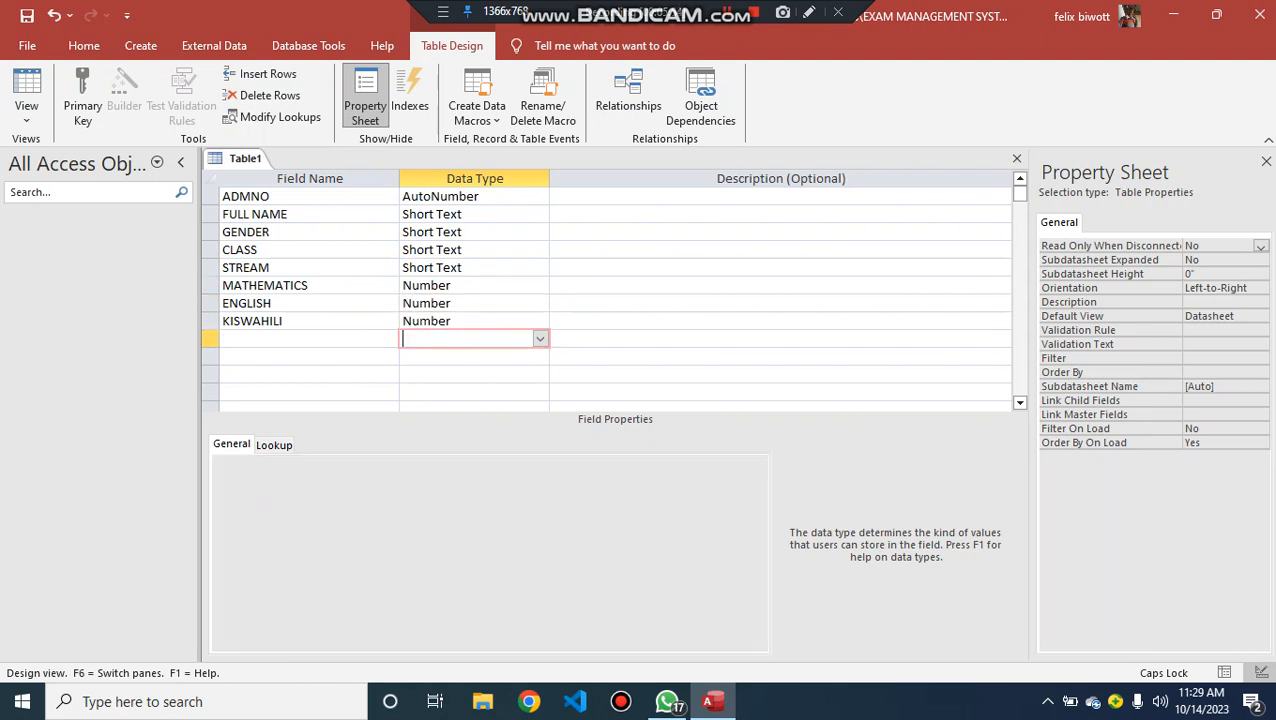
- Add a CHEM field in the row below KISWAHILI
key("Left")
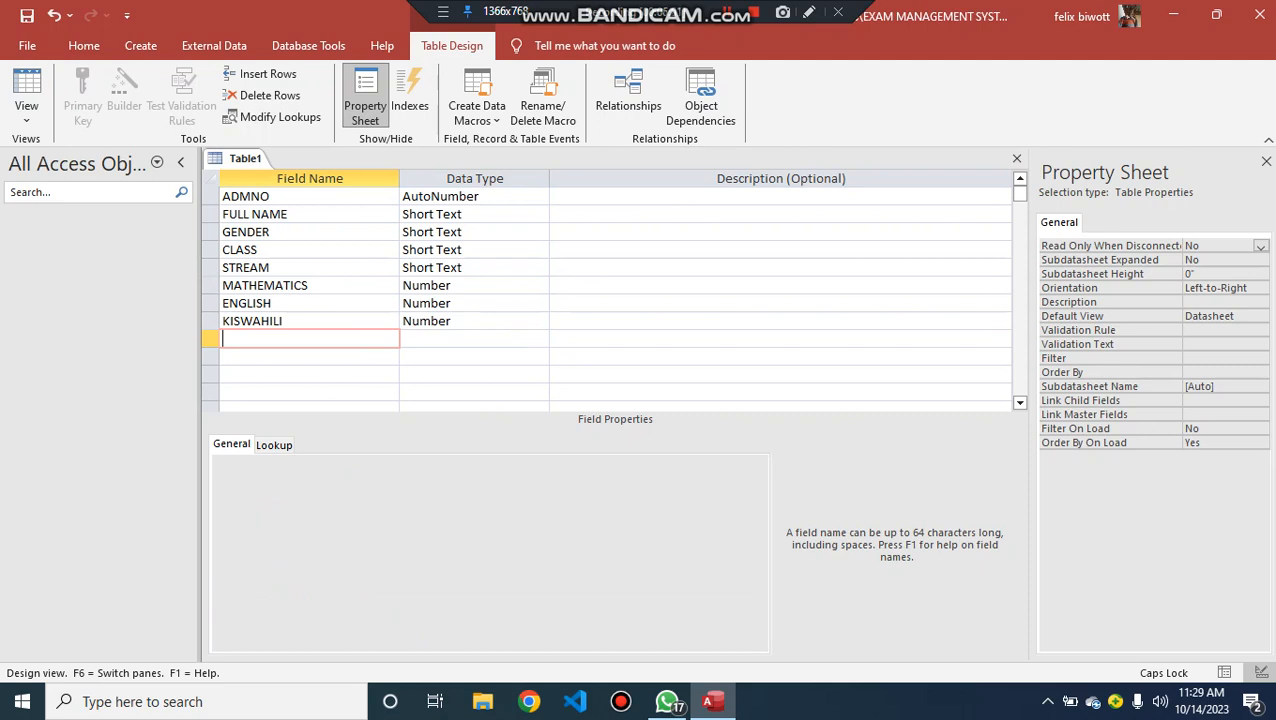
type("CHEMI")
key("BackSpace")
key("Down")
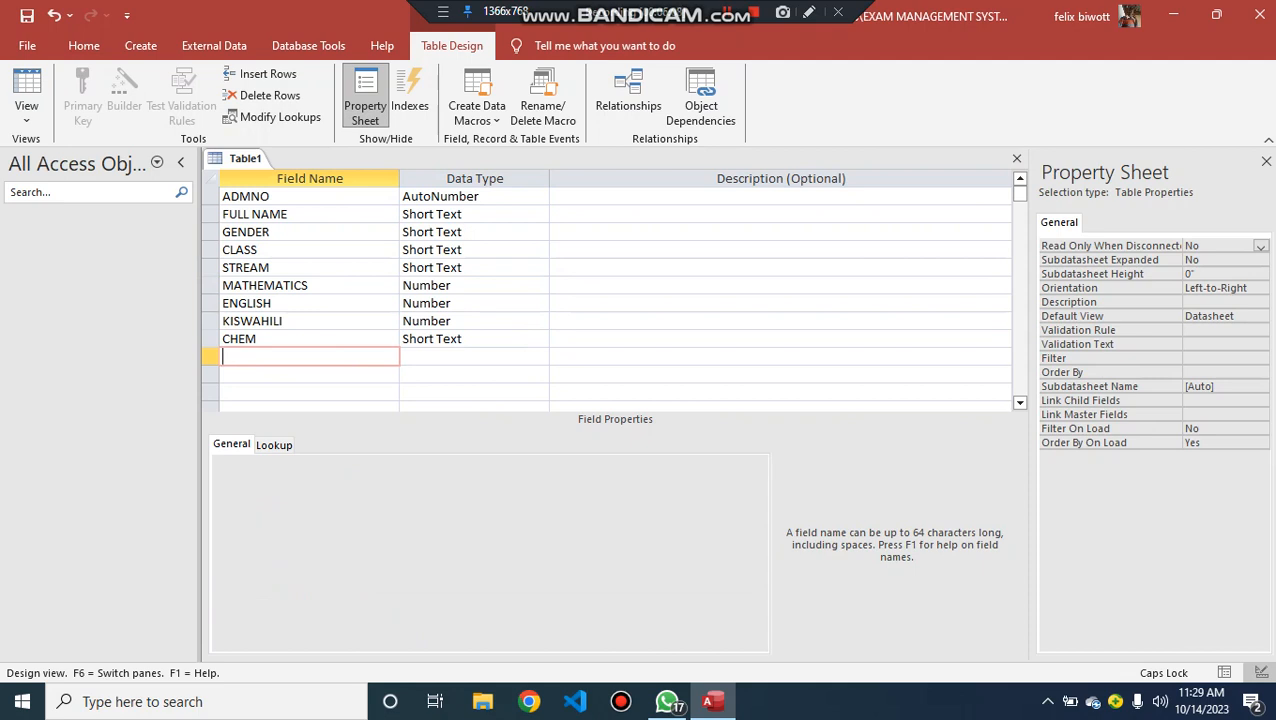
- Add a BIO field below CHEM and set the data type of both fields to Number
type("BIO")
key("Tab")
type("Number")
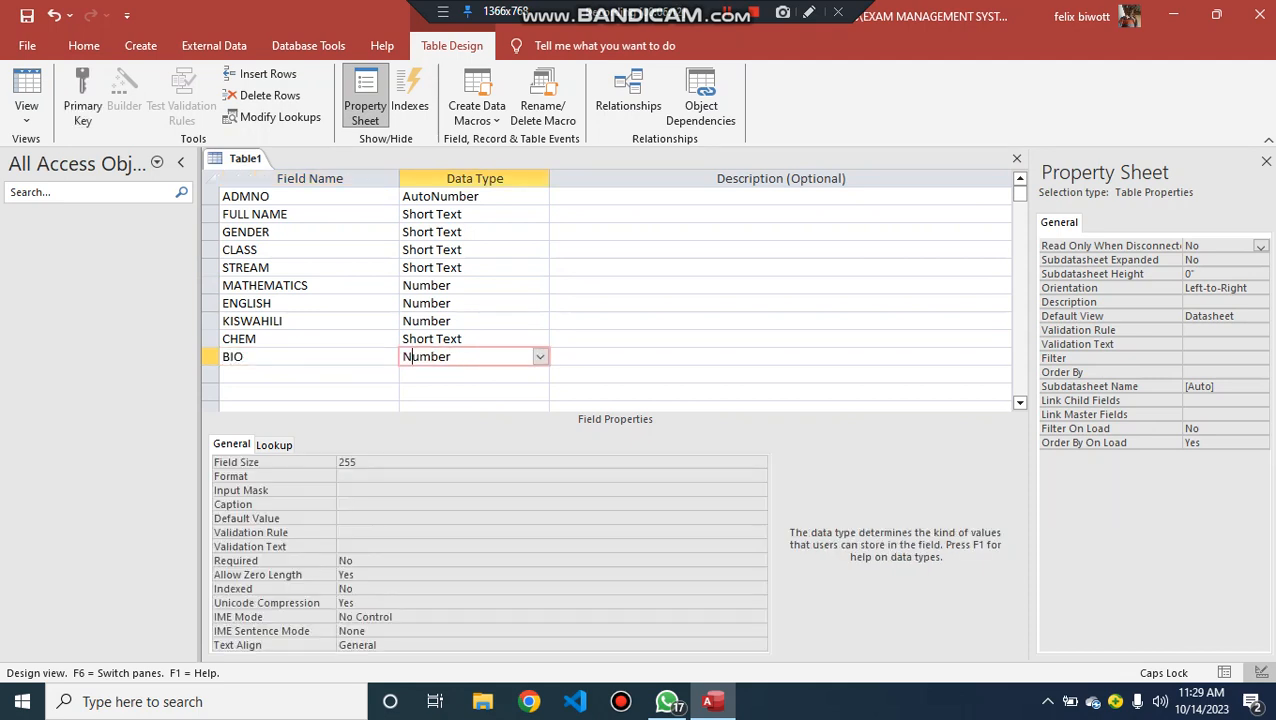
key("Up")
type("Number")
key("Down")
key("Down")
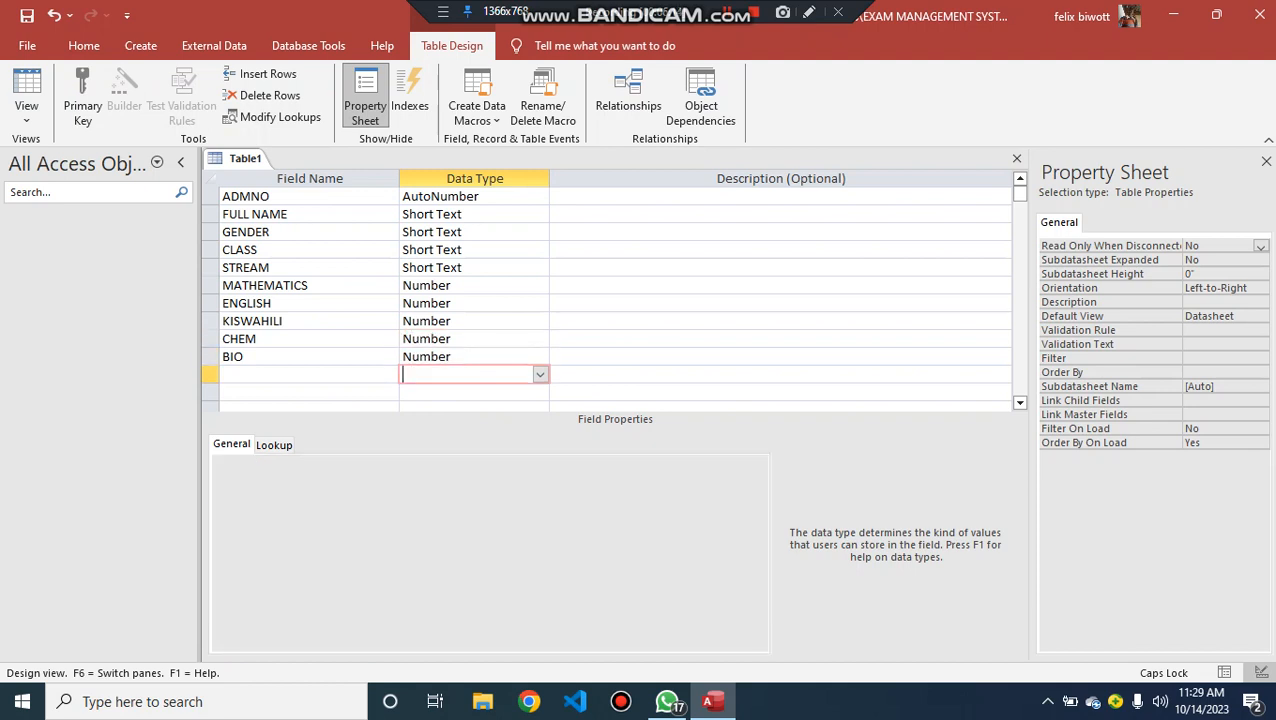
- Add a PHY field with the Number data type and make ADMNO the table's primary key
key("shift+Tab")
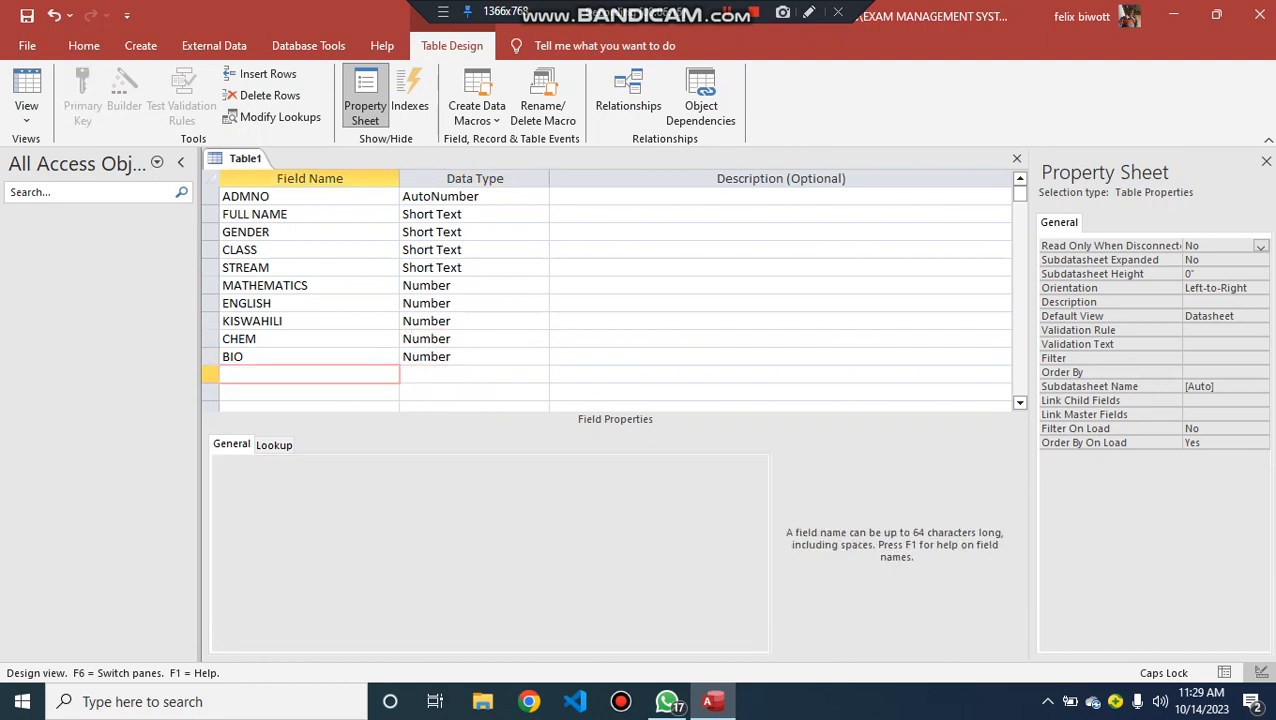
type("PHY")
key("Tab")
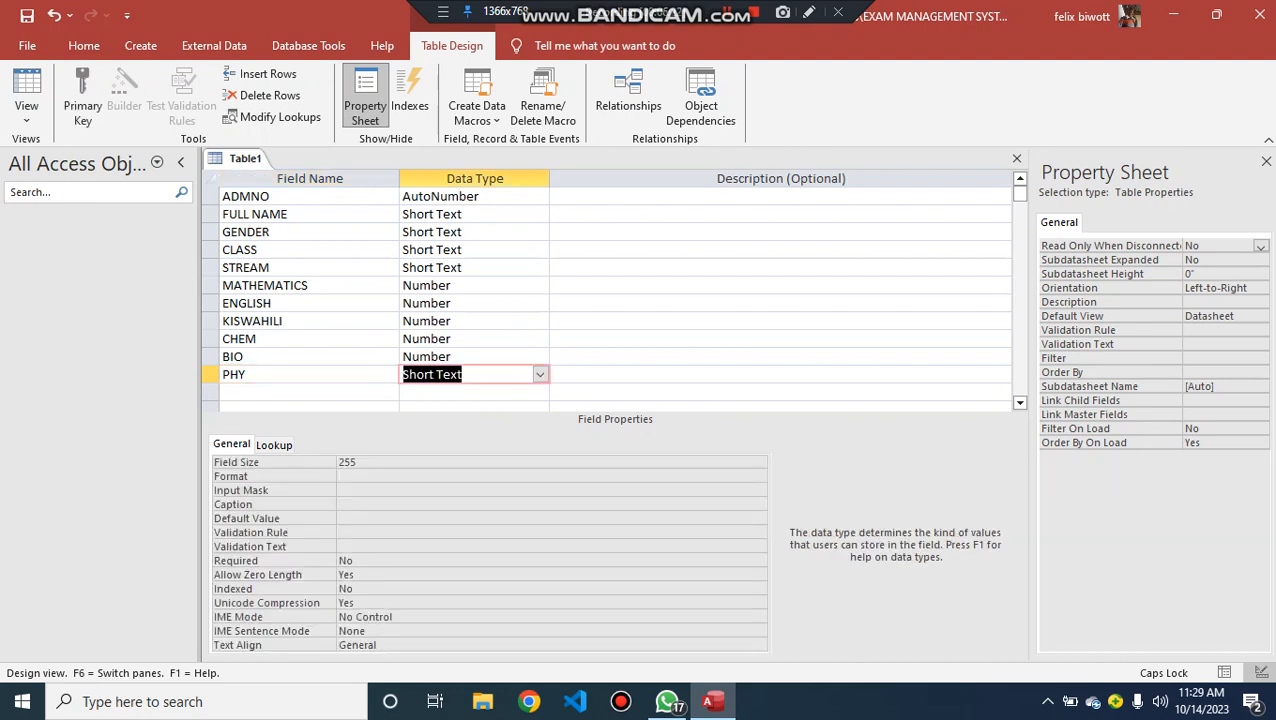
type("Number")
left_click(211, 197)
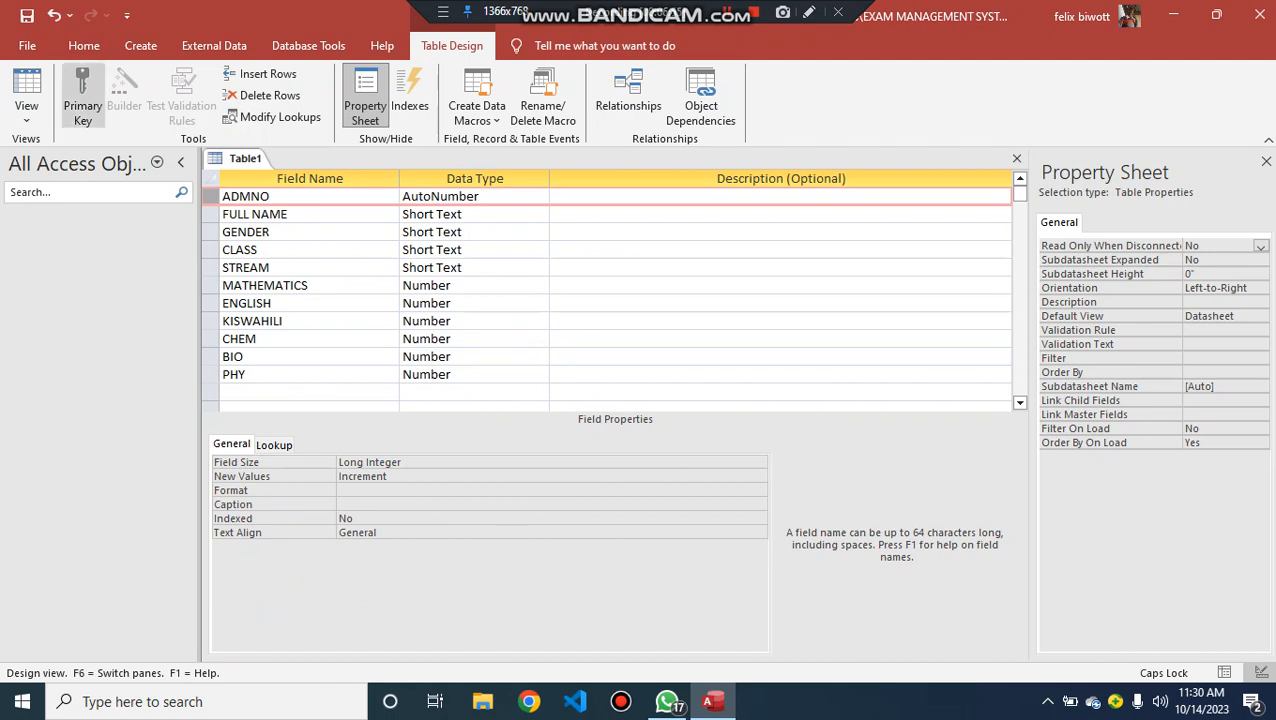
left_click(83, 100)
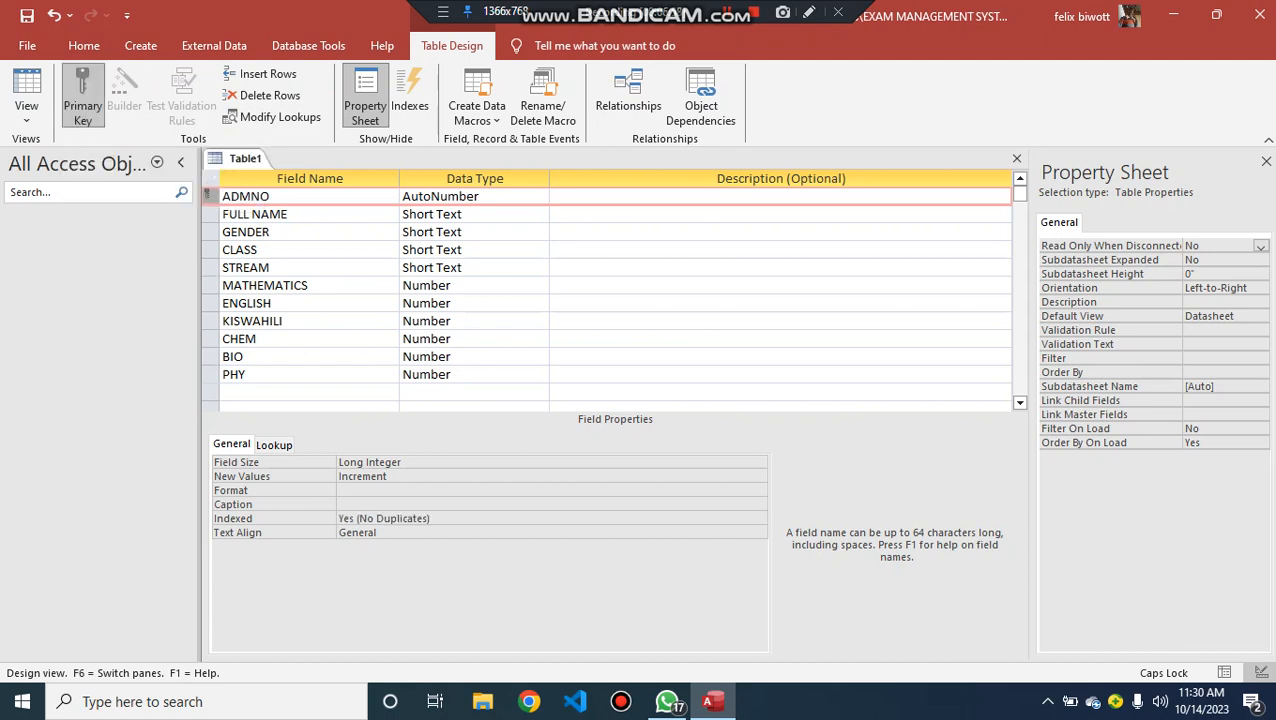
- Save the table as STUDENT EXAM and close it
left_click(27, 15)
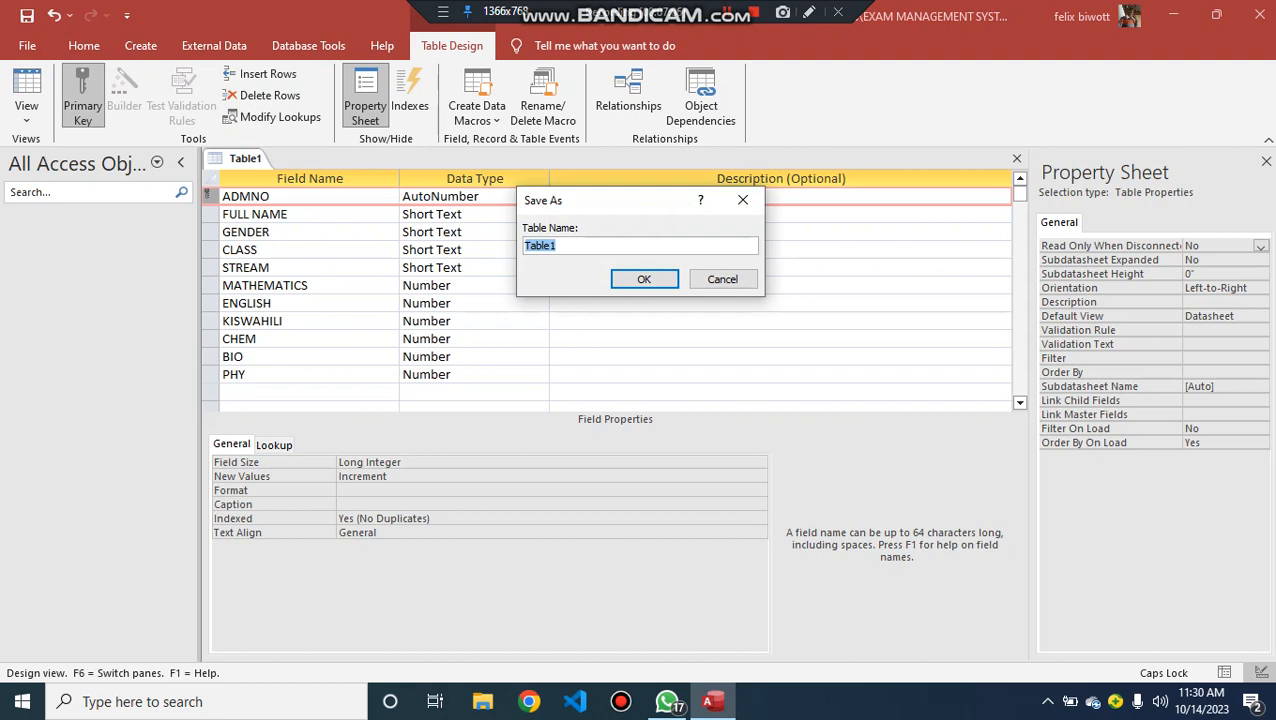
type("STUDENT EXAM")
key("Return")
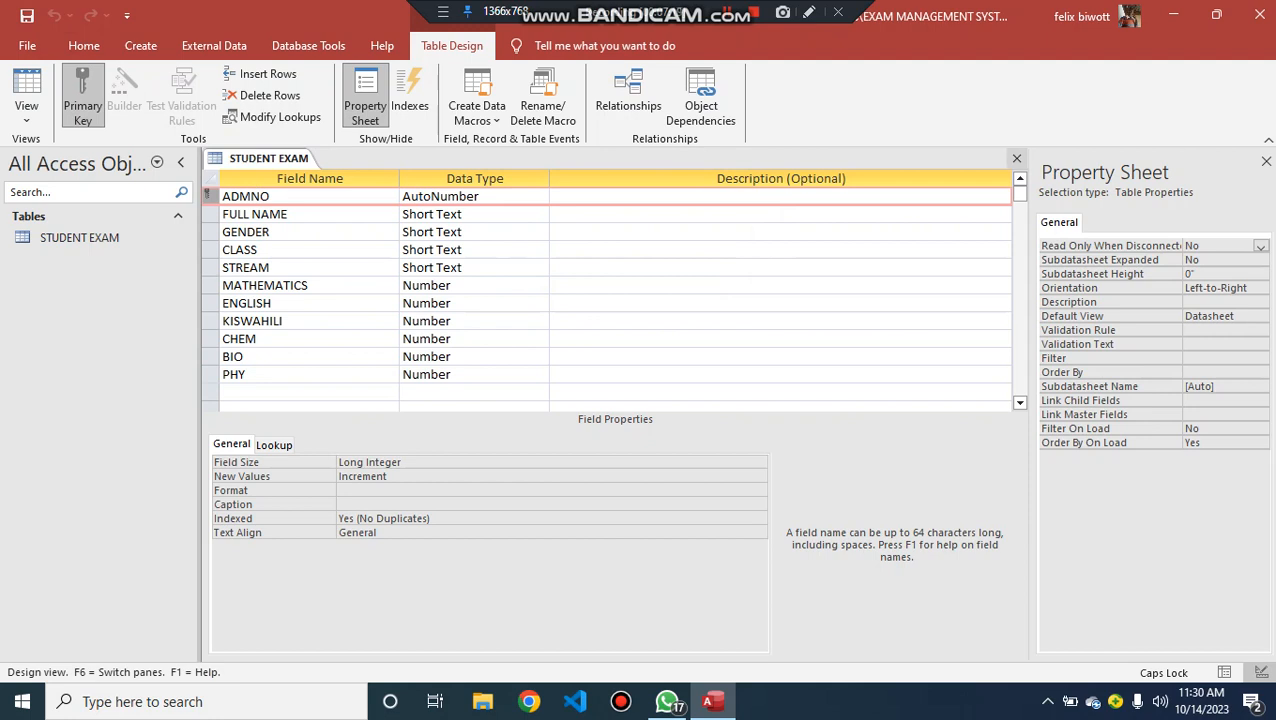
left_click(1017, 158)
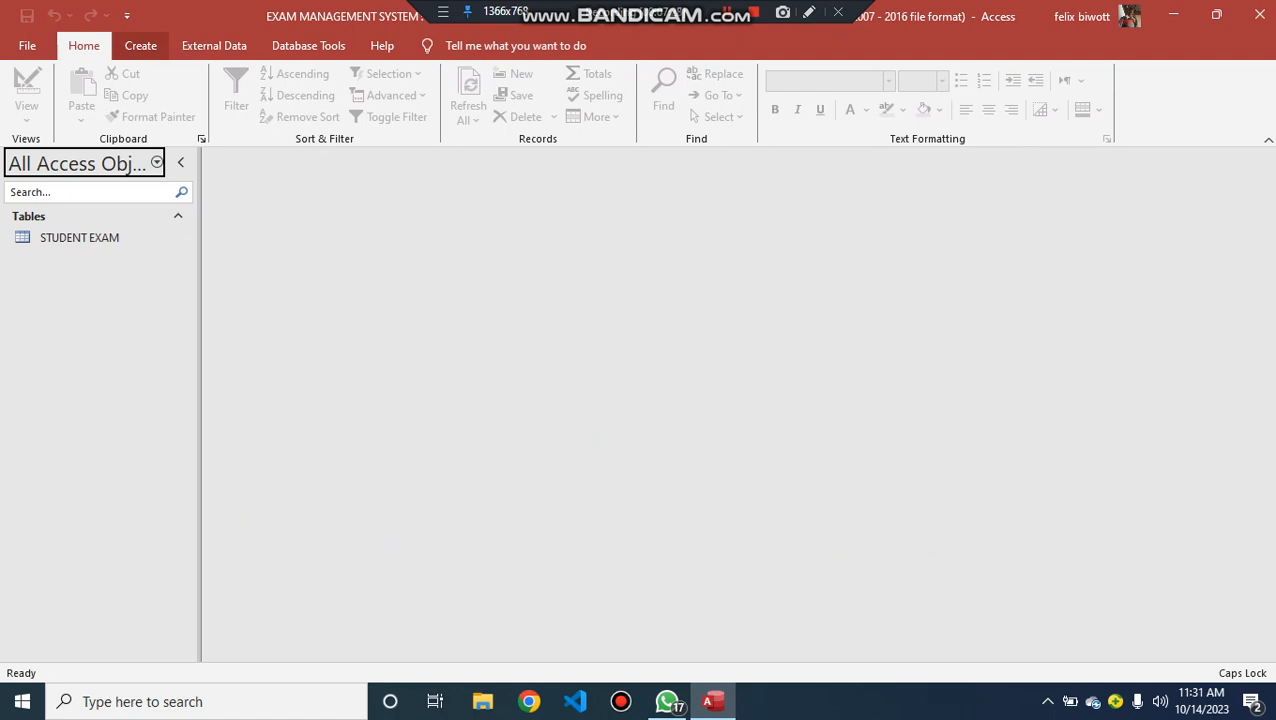
- Create a second table in Design view with an ID field of data type AutoNumber
left_click(140, 45)
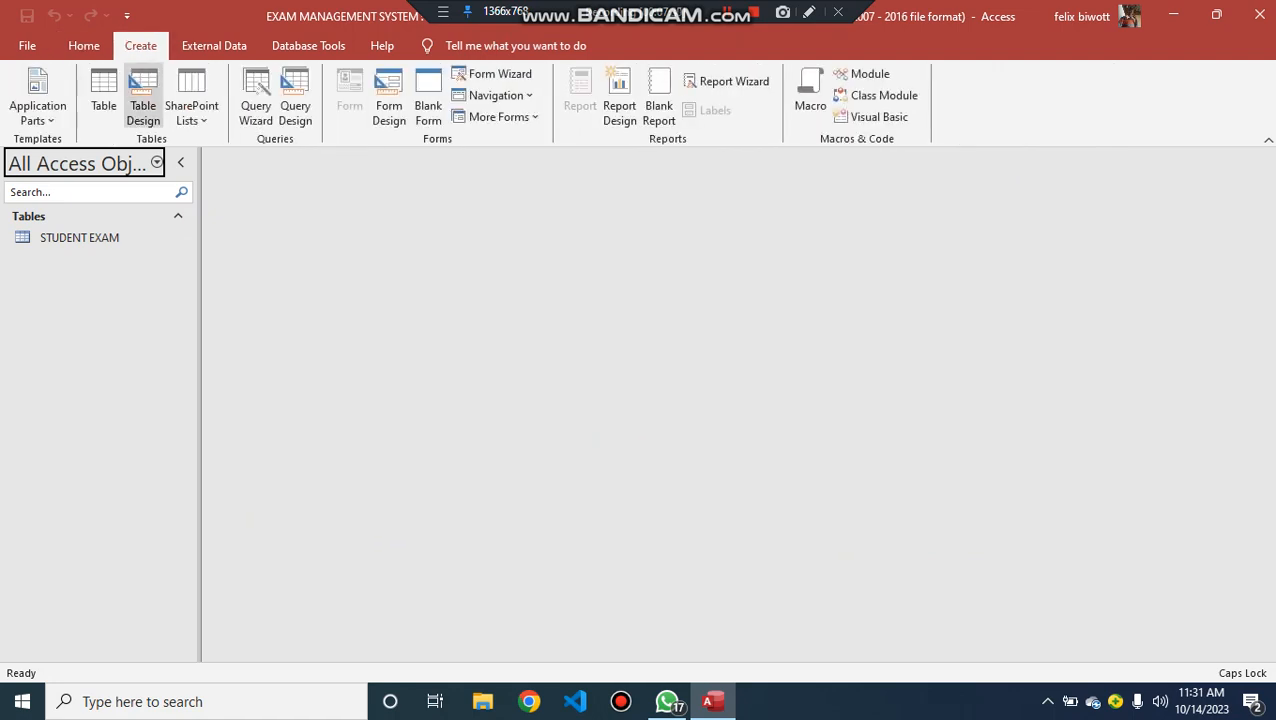
left_click(143, 97)
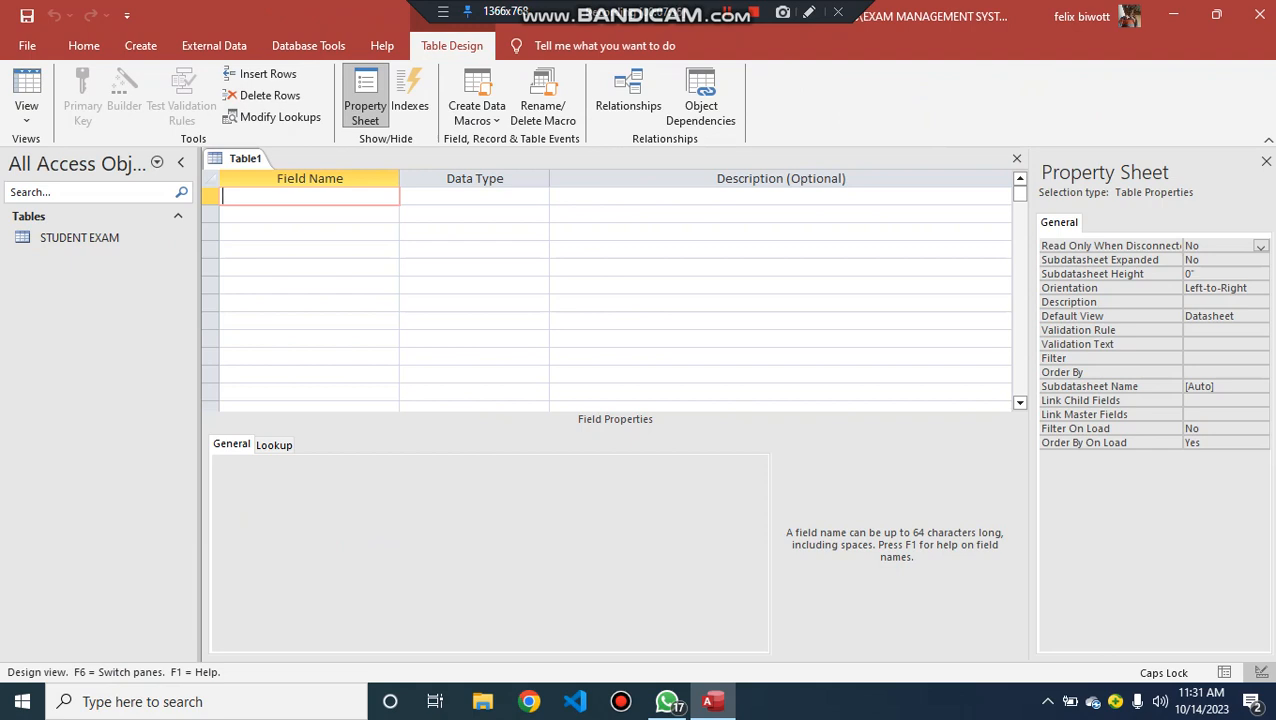
type("ID")
key("Tab")
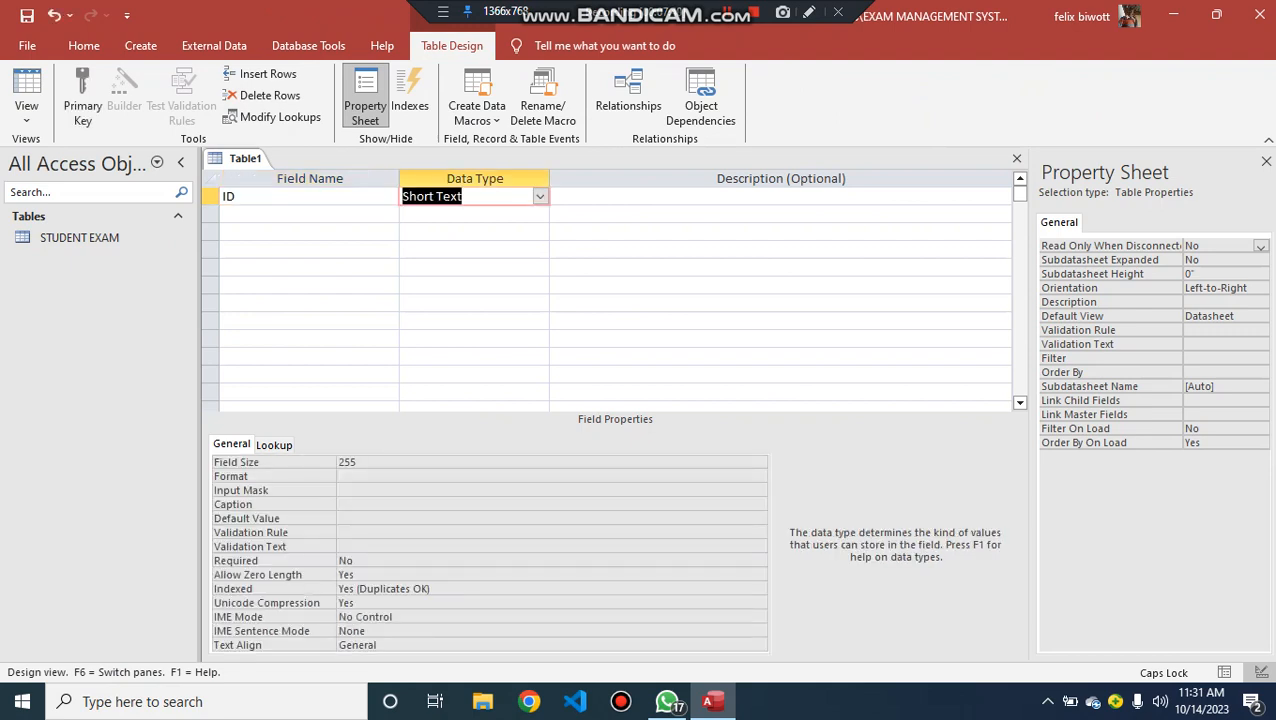
type("AutoNumber")
key("Down")
key("Left")
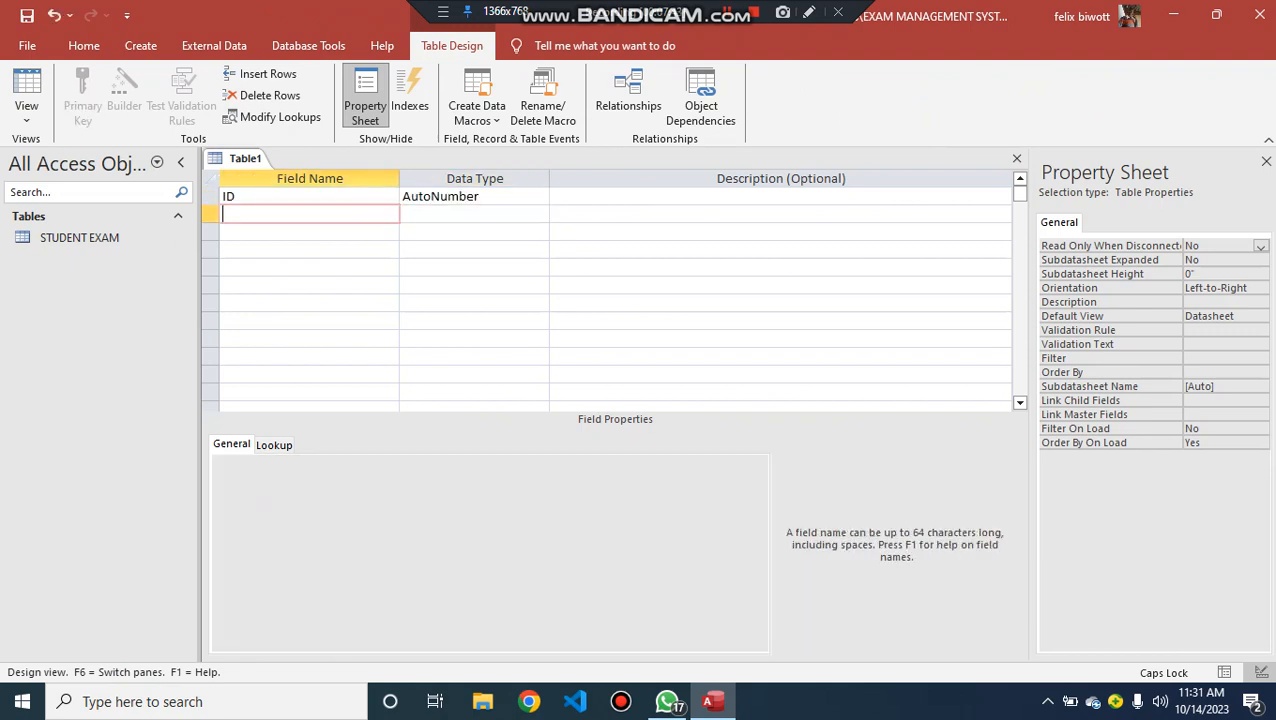
- Add a UserName field with the Short Text data type below ID
type("U")
key("Caps_Lock")
type("ser")
key("Caps_Lock")
type("N")
key("Caps_Lock")
type("ame")
key("Tab")
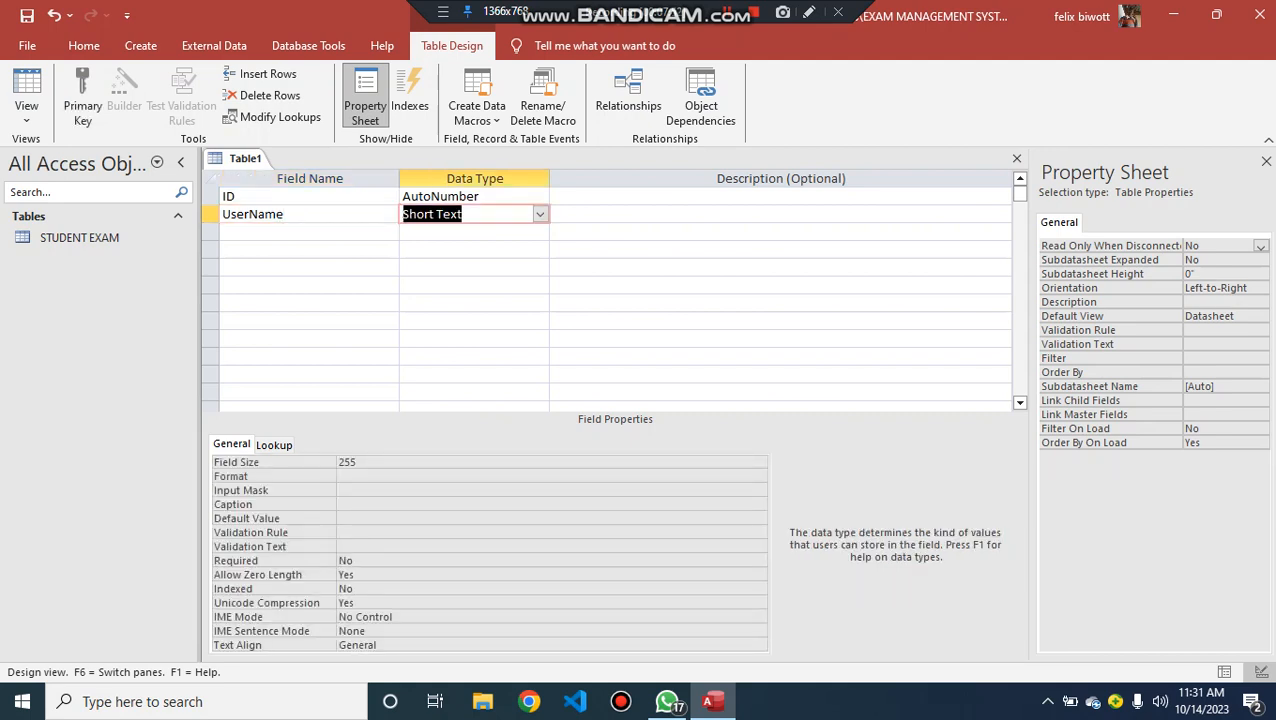
key("Down")
key("Left")
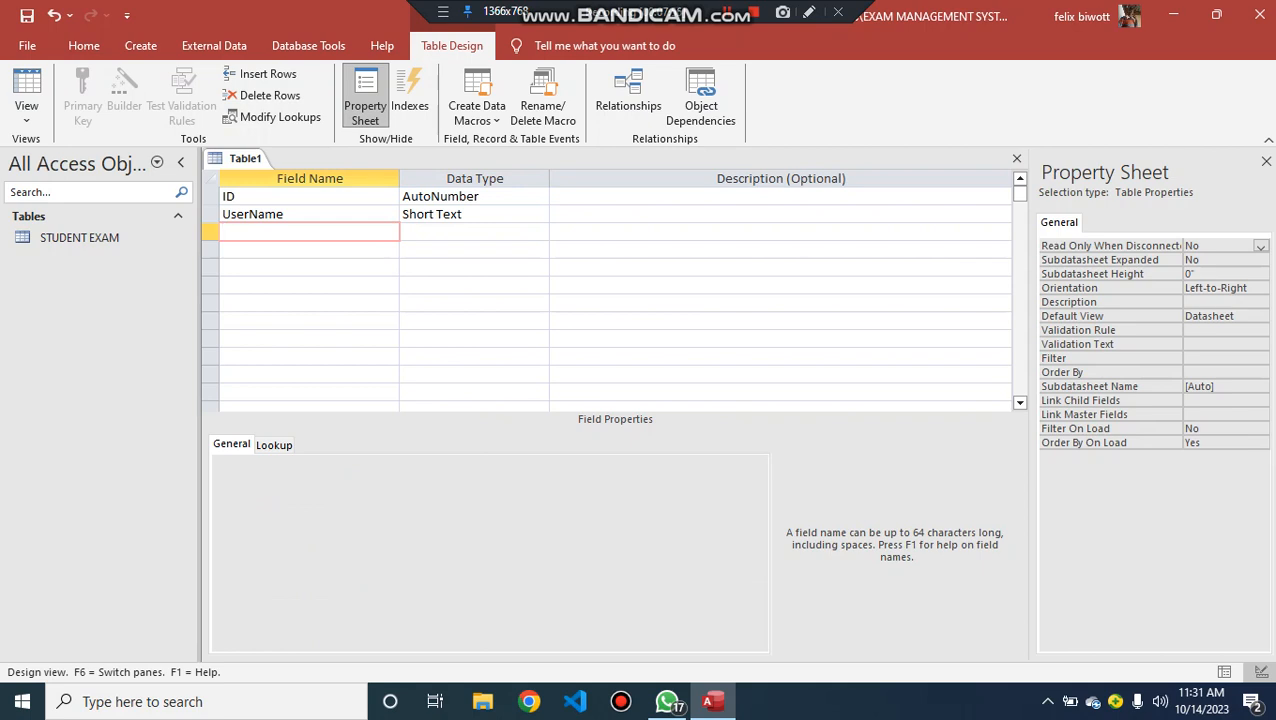
- Add a Password field with the Short Text data type below UserName
key("Caps_Lock")
type("P")
key("Caps_Lock")
type("assword")
key("Tab")
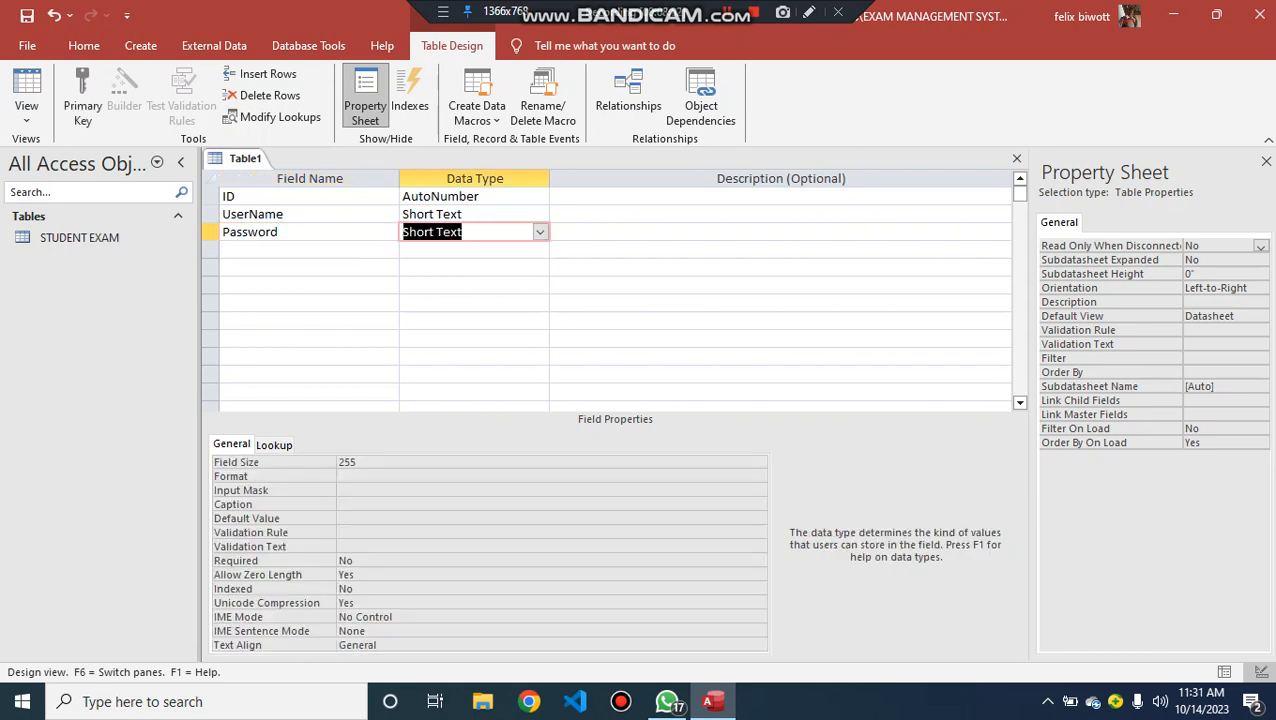
key("Down")
key("Left")
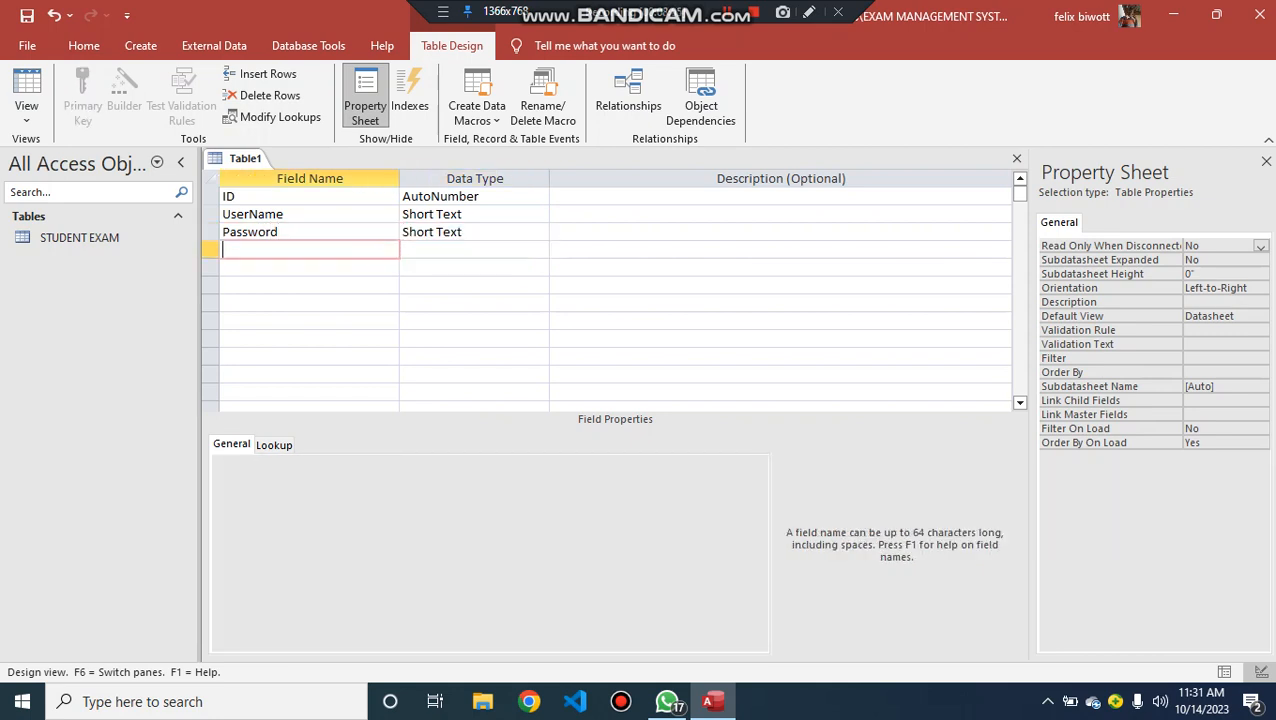
- Add a Level field with the Short Text data type below Password
key("Caps_Lock")
type("L")
key("Caps_Lock")
type("evel")
key("Tab")
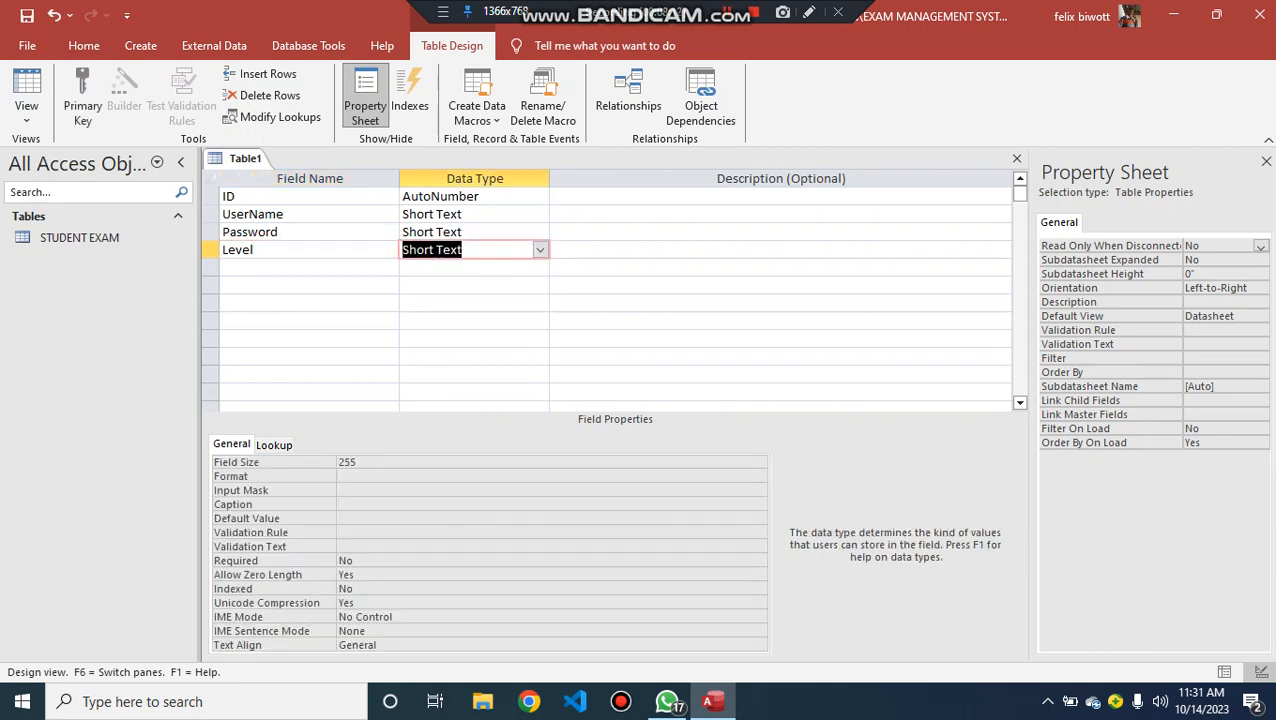
key("Down")
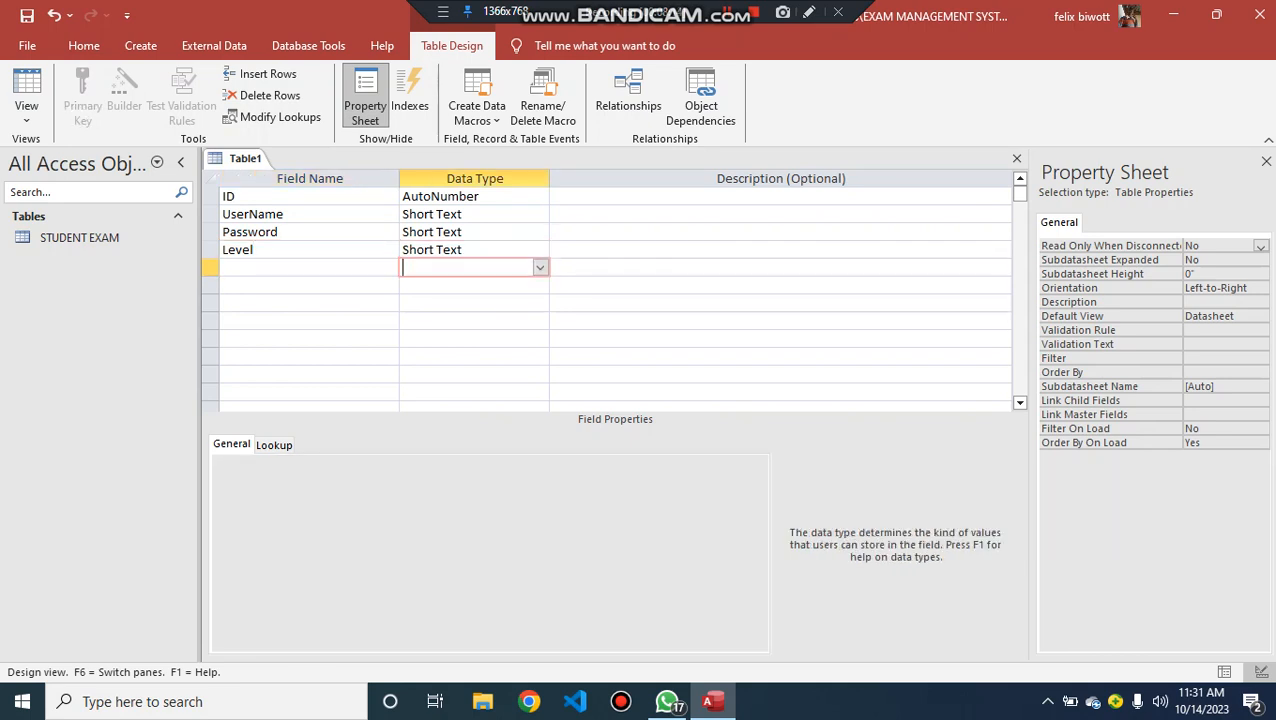
key("Left")
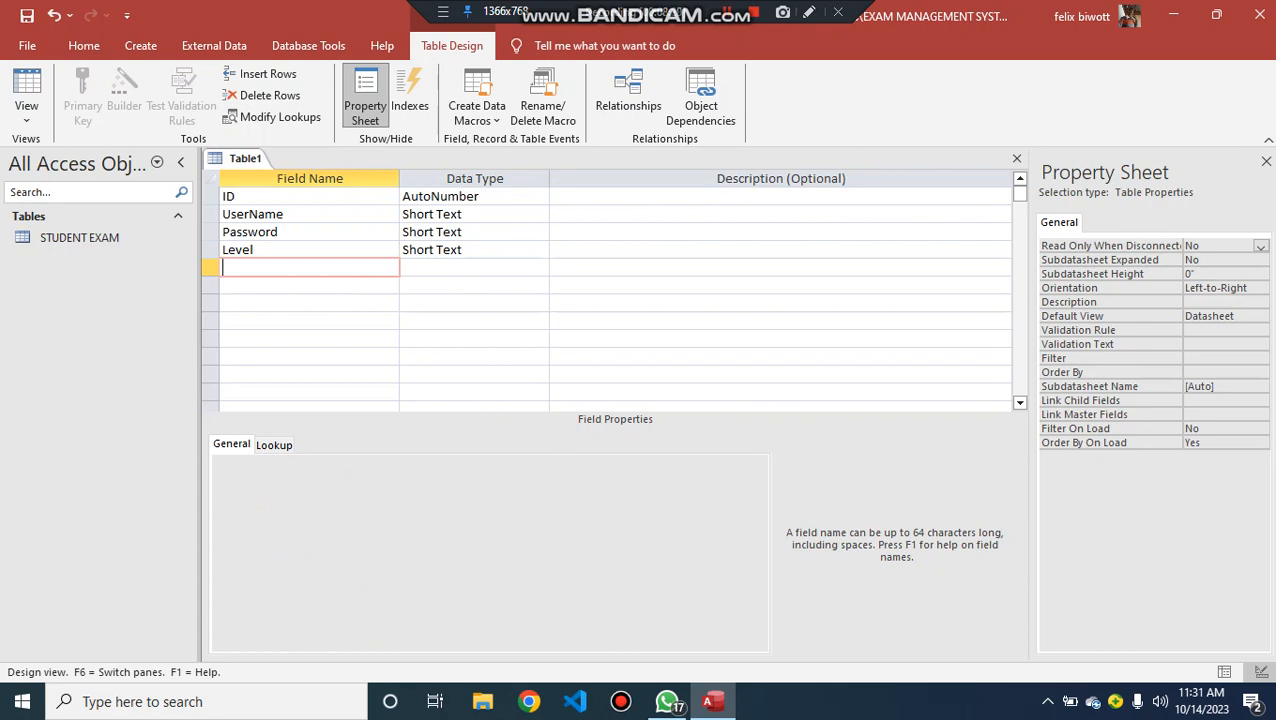
- Add a Description field with the Short Text data type below Level and make ID the primary key
type("d")
key("BackSpace")
key("Caps_Lock")
type("D")
key("Caps_Lock")
type("escription")
key("Tab")
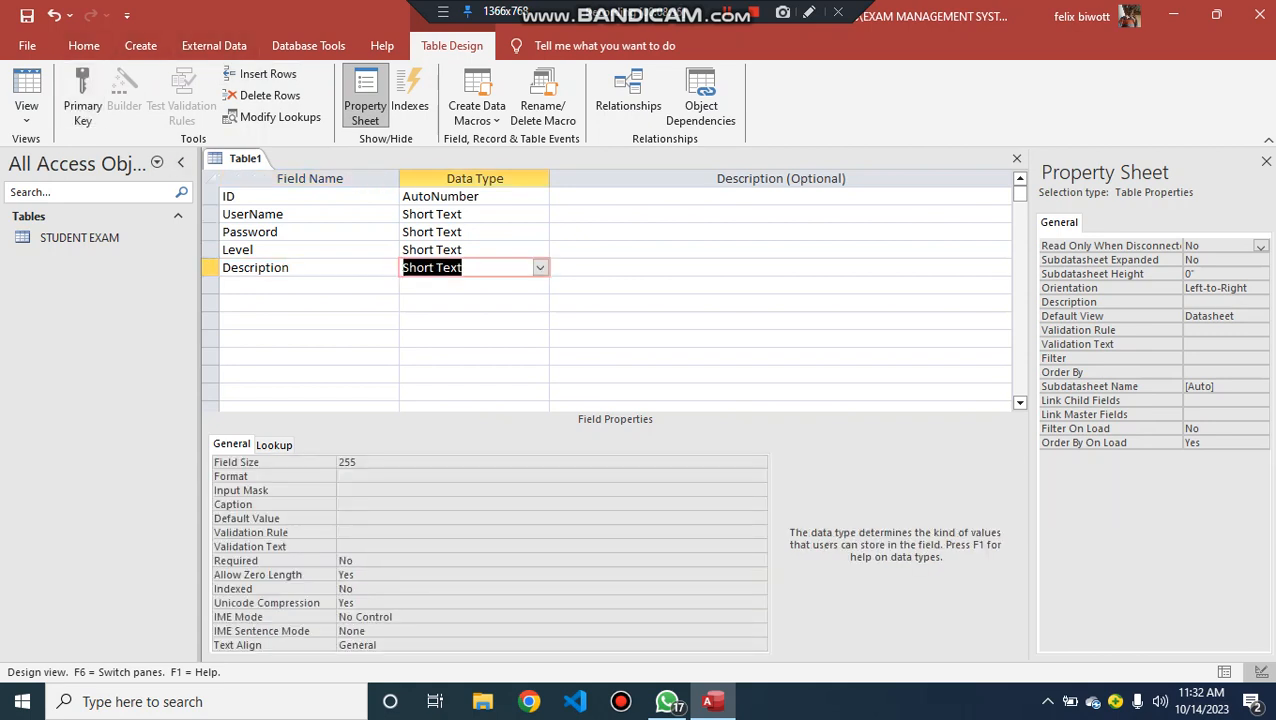
left_click(211, 197)
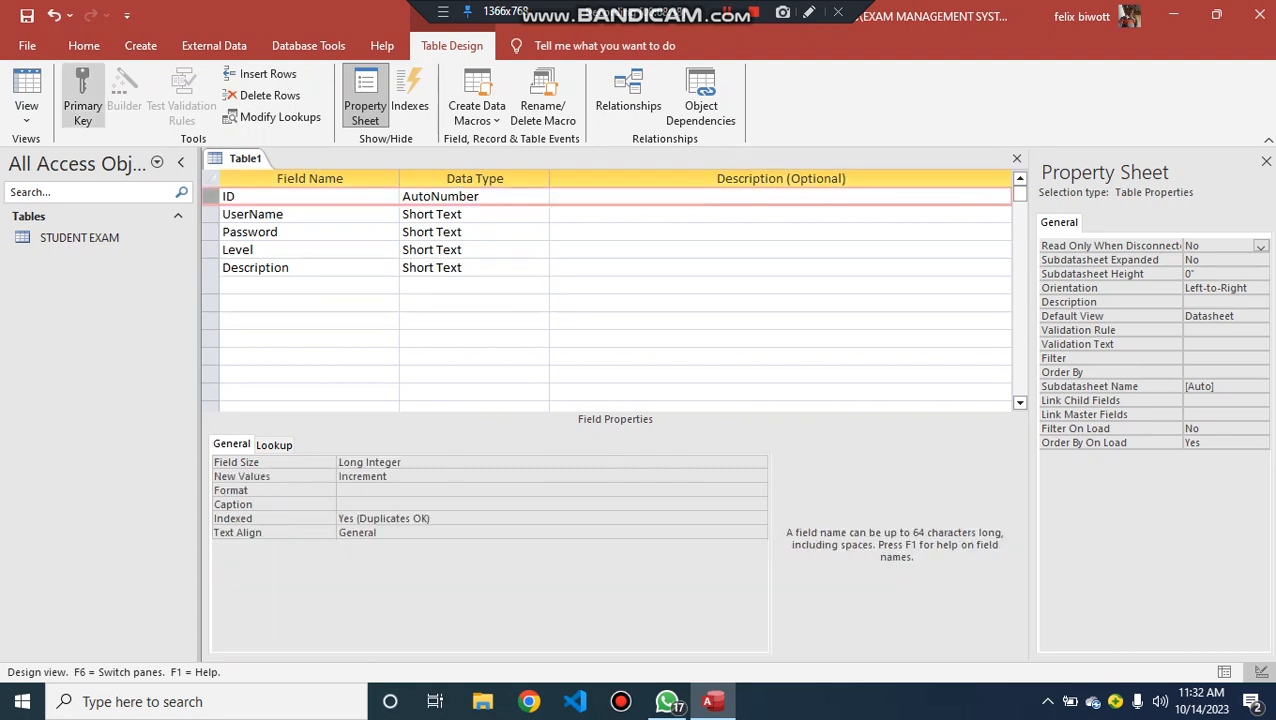
left_click(83, 95)
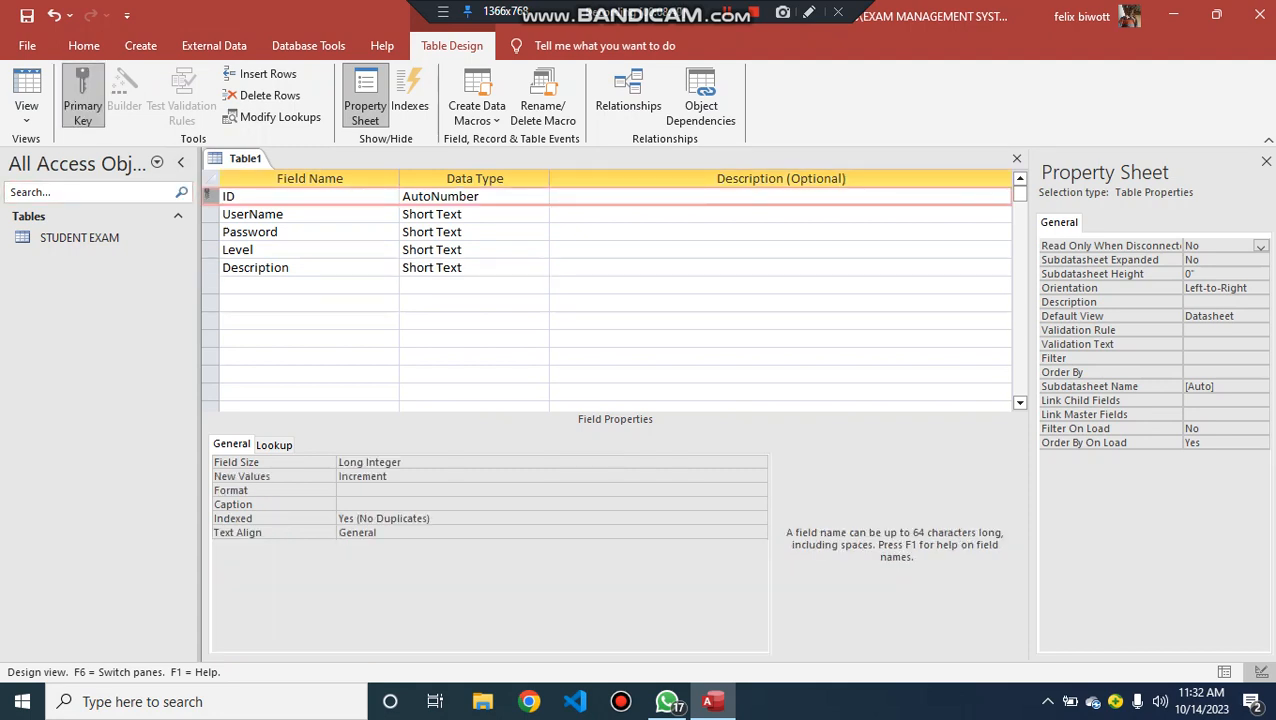
- Start the Input Mask Wizard for the Password field, saving the table as User login
left_click(211, 232)
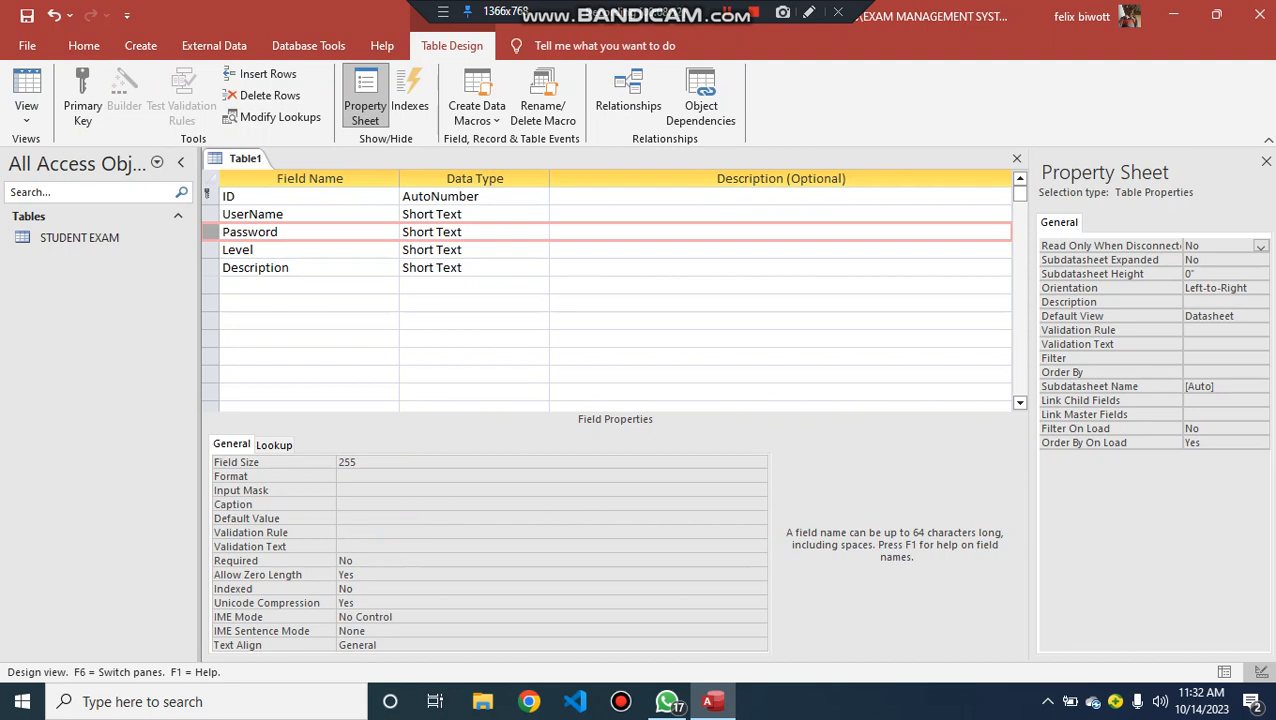
left_click(400, 490)
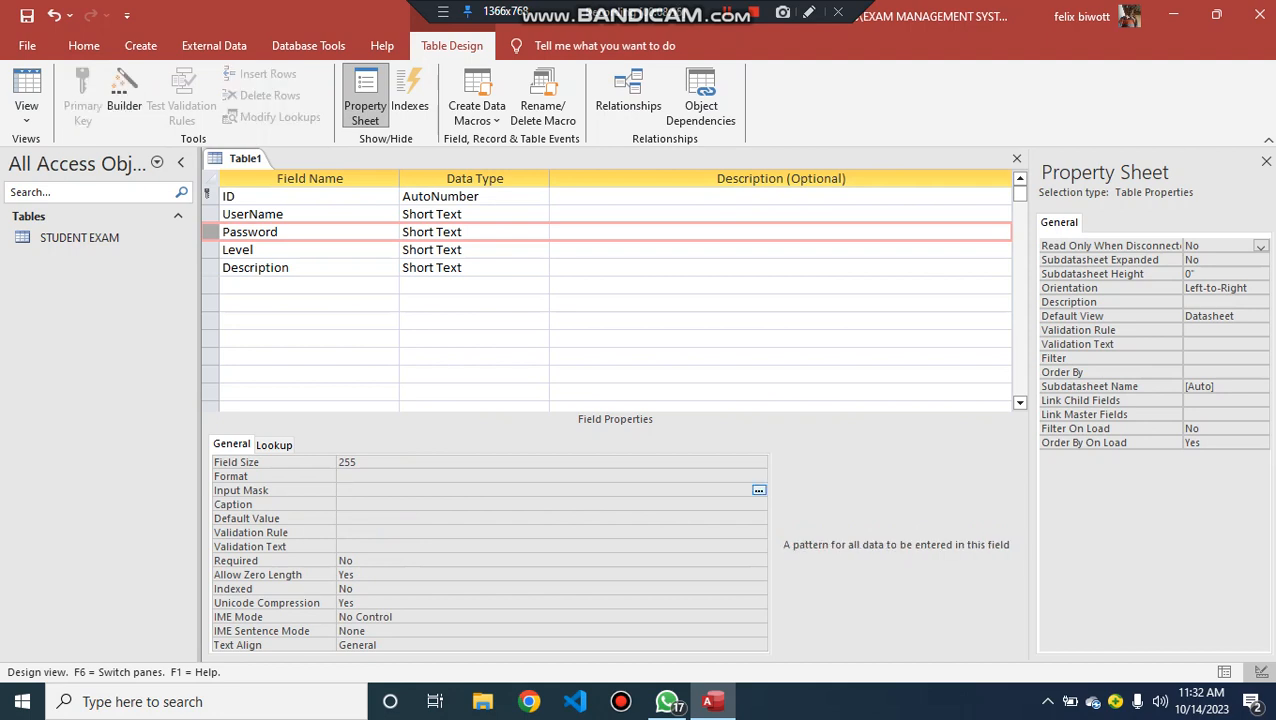
left_click(759, 490)
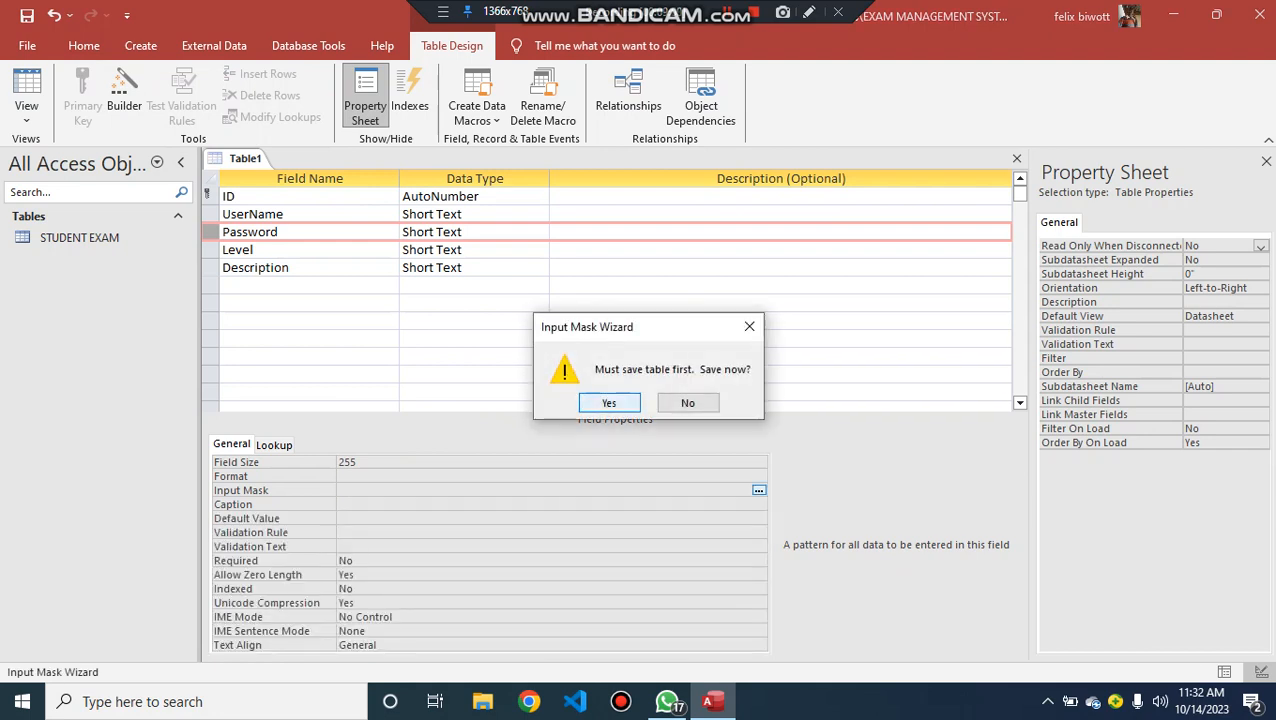
key("Return")
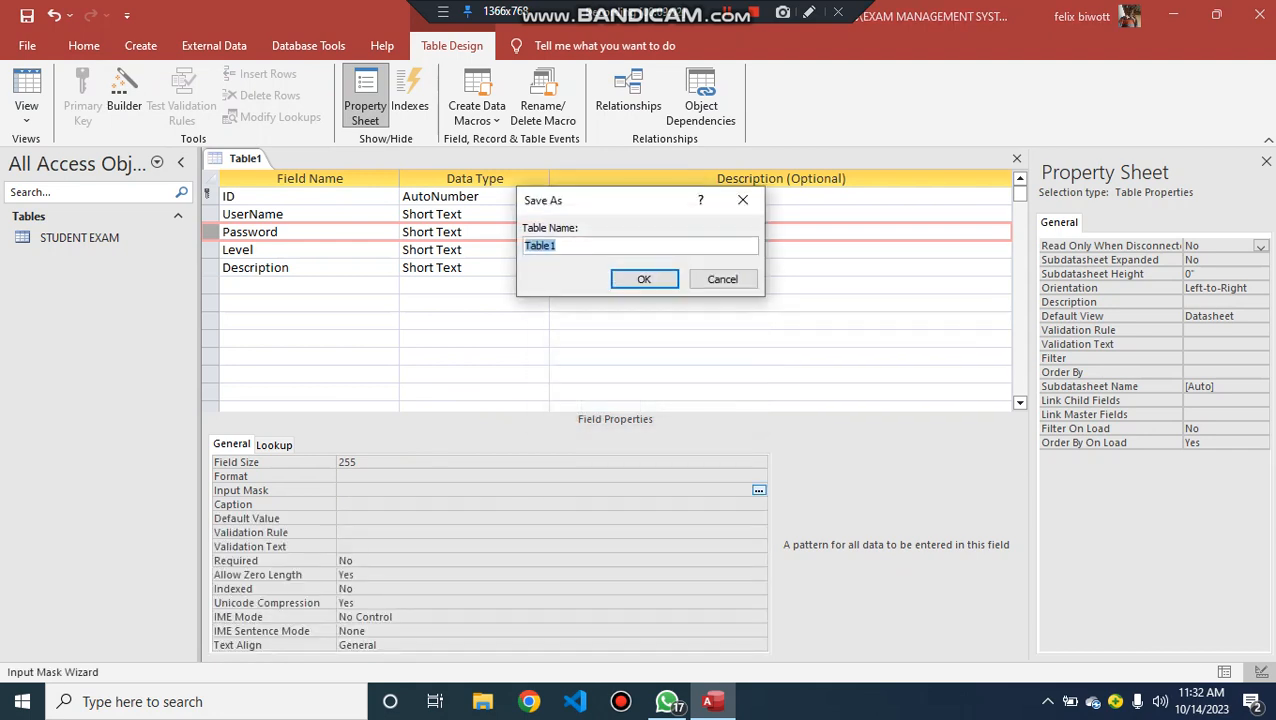
key("Caps_Lock")
type("U")
key("Caps_Lock")
type("ser login")
key("Return")
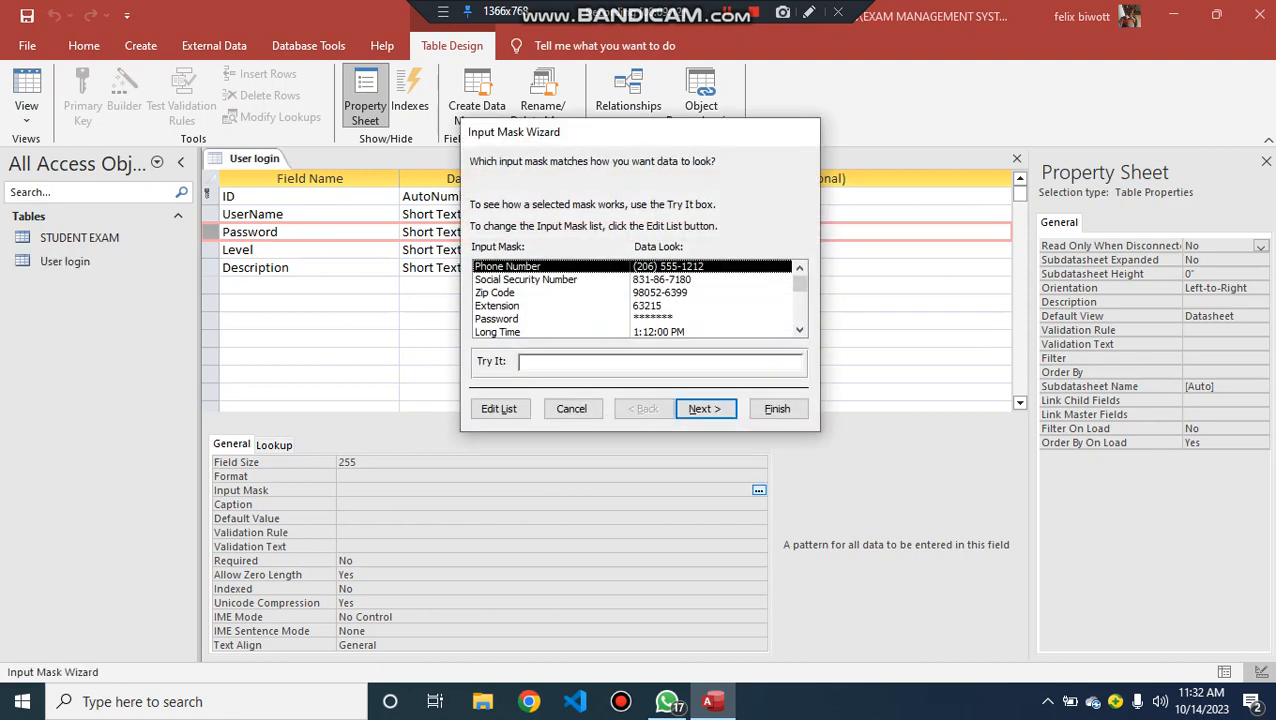
- Apply the Password input mask to the Password field, and save and close the User login table
left_click(520, 319)
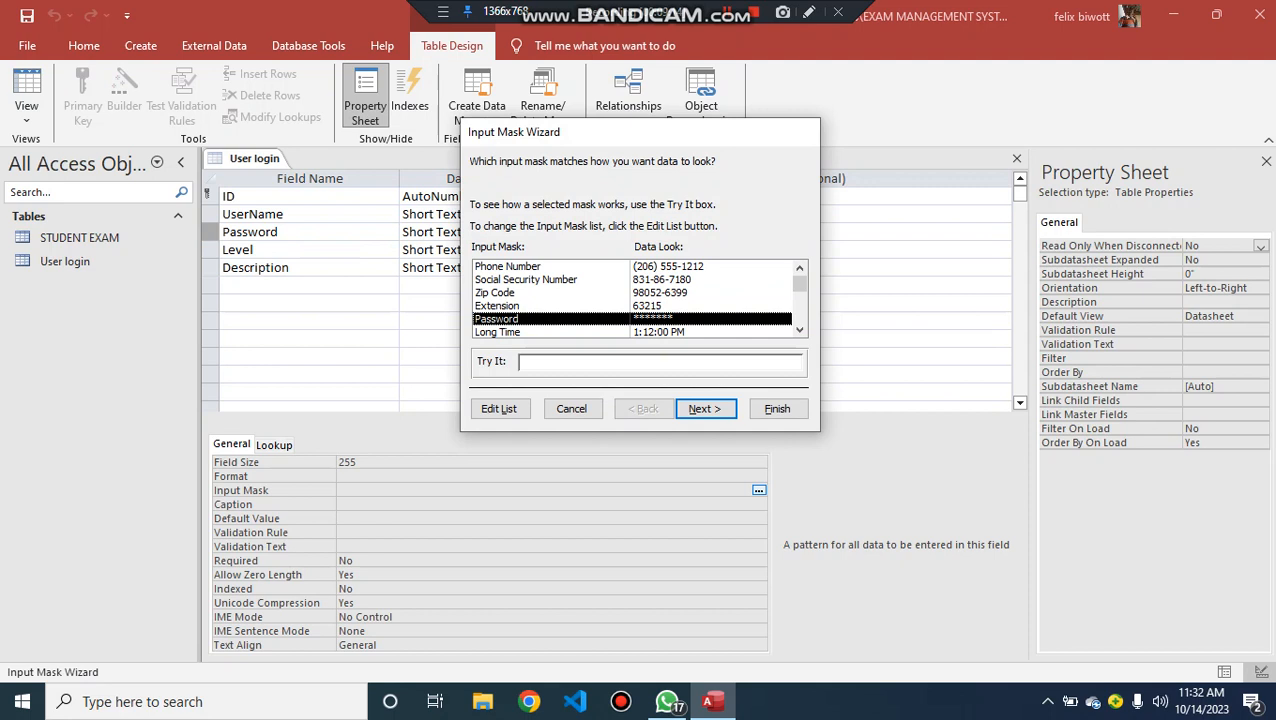
left_click(777, 408)
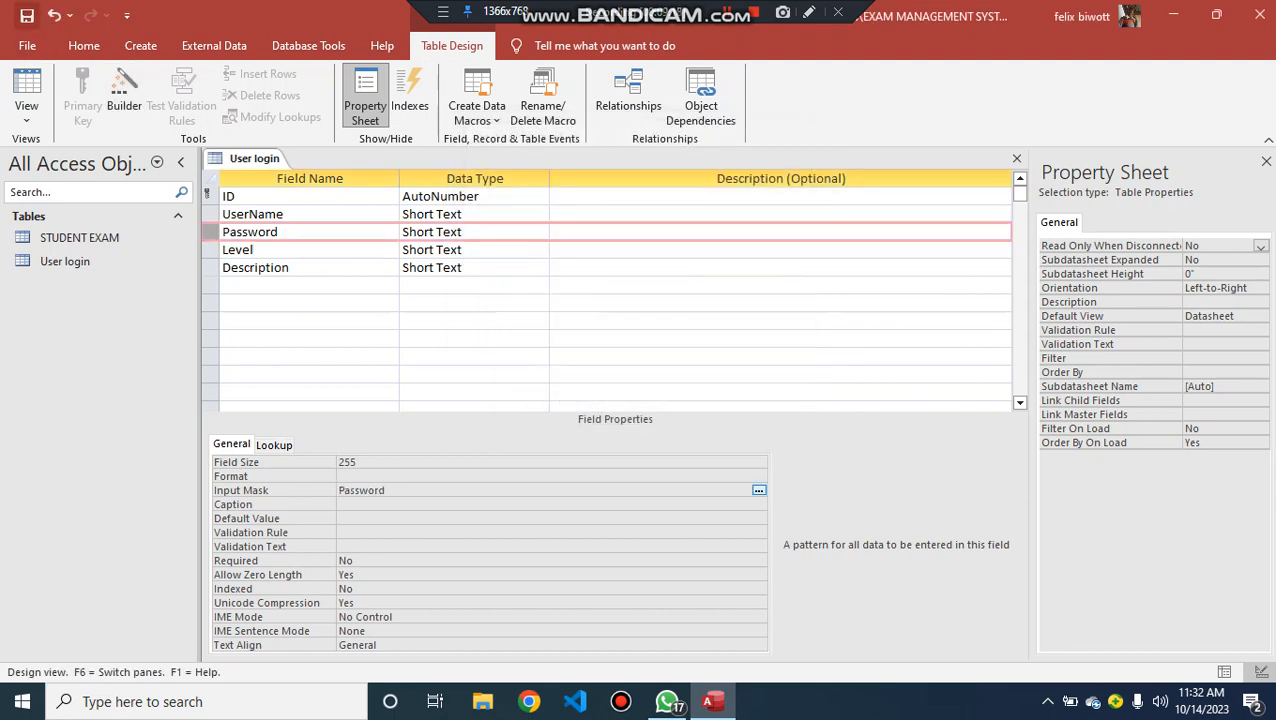
left_click(27, 15)
left_click(1016, 158)
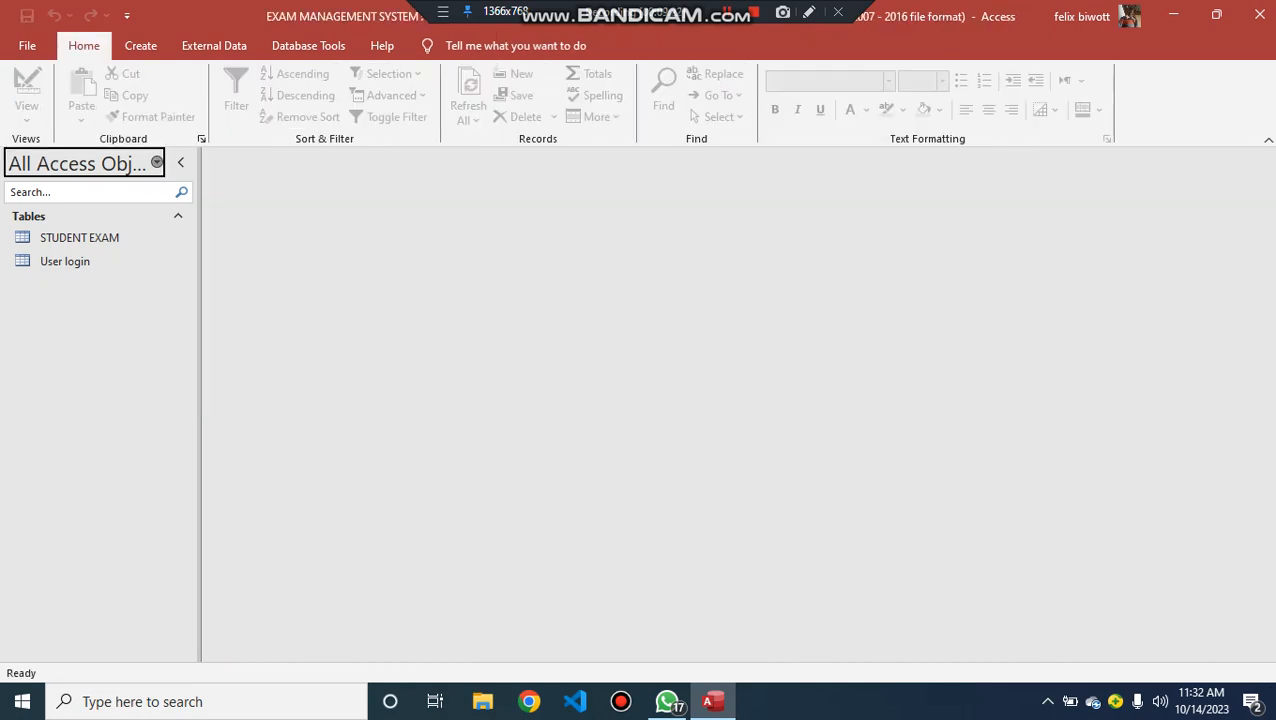
- Select the STUDENT EXAM table among the database objects
left_click(80, 238)
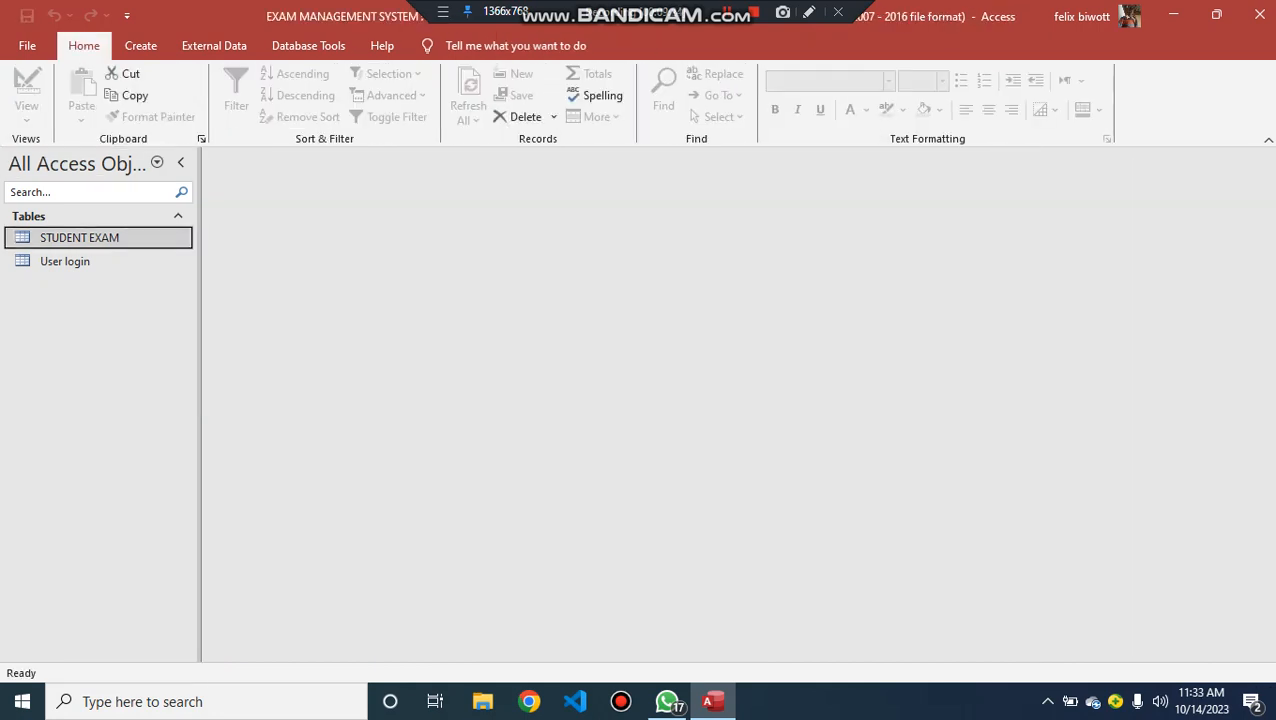